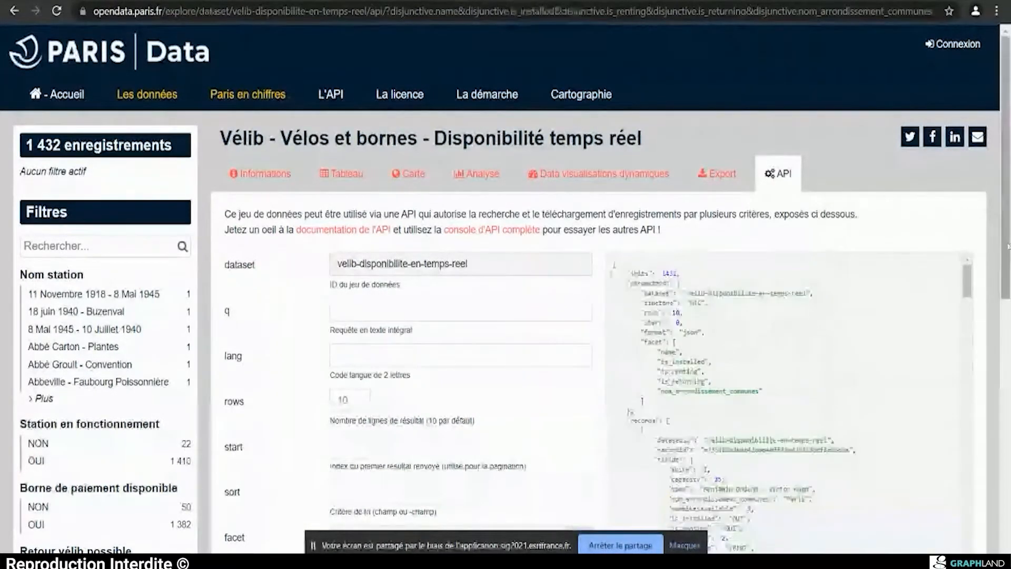
Step: Examine the API query parameters of the Vélib real-time availability dataset, including the rows limit and the facets
{"action": "scroll", "coordinate": [1007, 246], "scroll_direction": "down", "scroll_amount": 2}
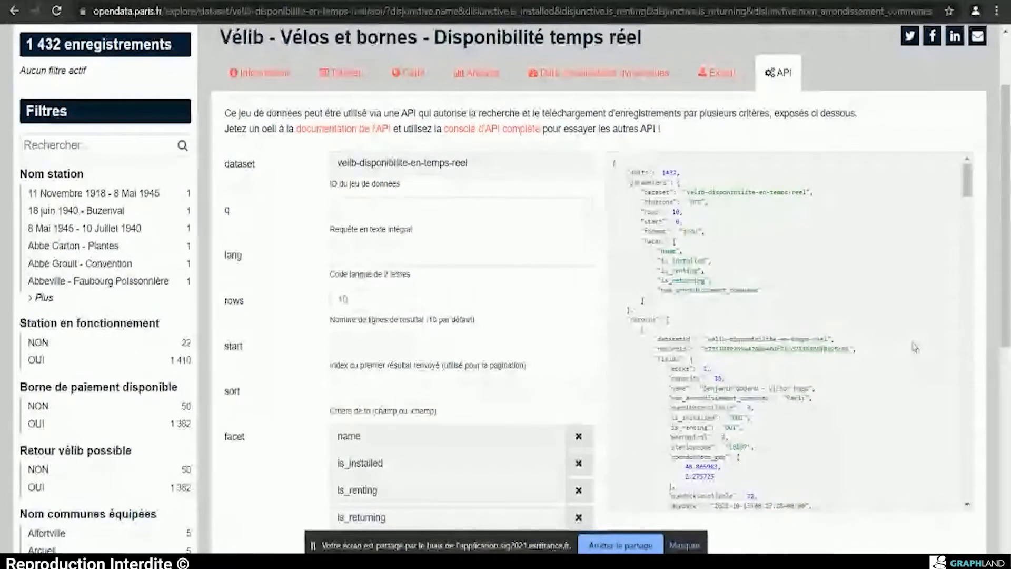
{"action": "left_click", "coordinate": [684, 545]}
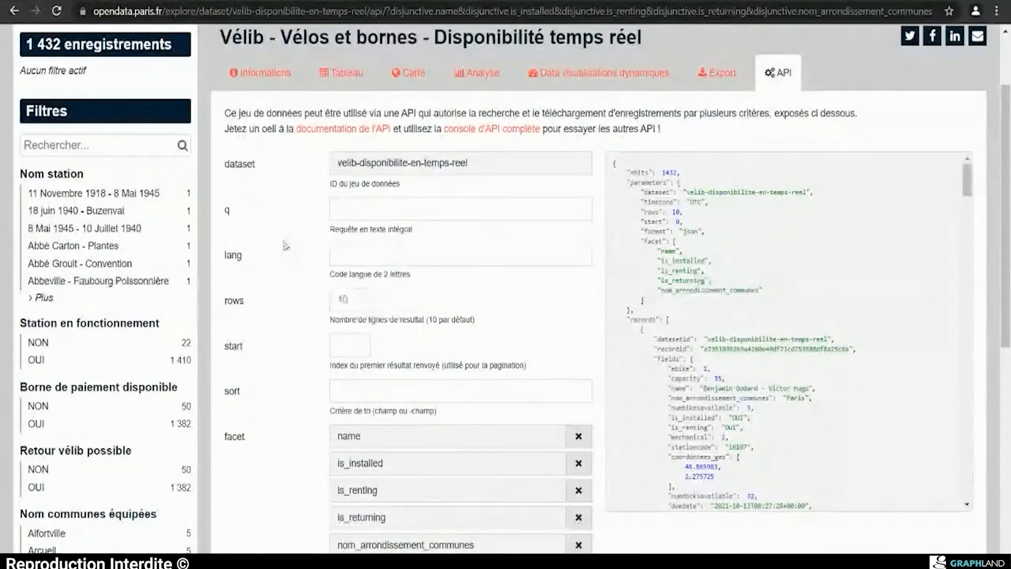
{"action": "scroll", "coordinate": [284, 246], "scroll_direction": "down", "scroll_amount": 8}
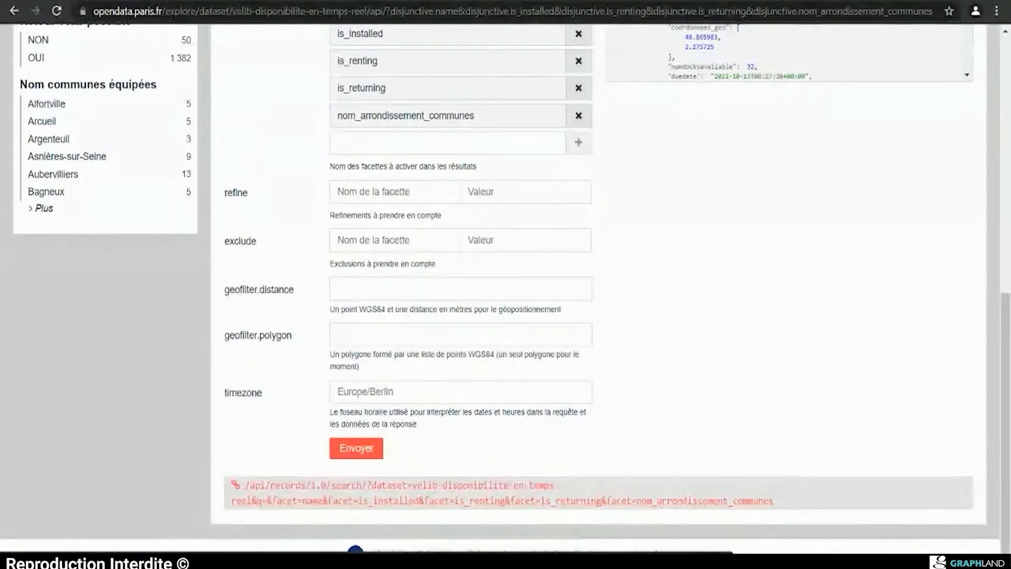
{"action": "scroll", "coordinate": [695, 267], "scroll_direction": "up", "scroll_amount": 2}
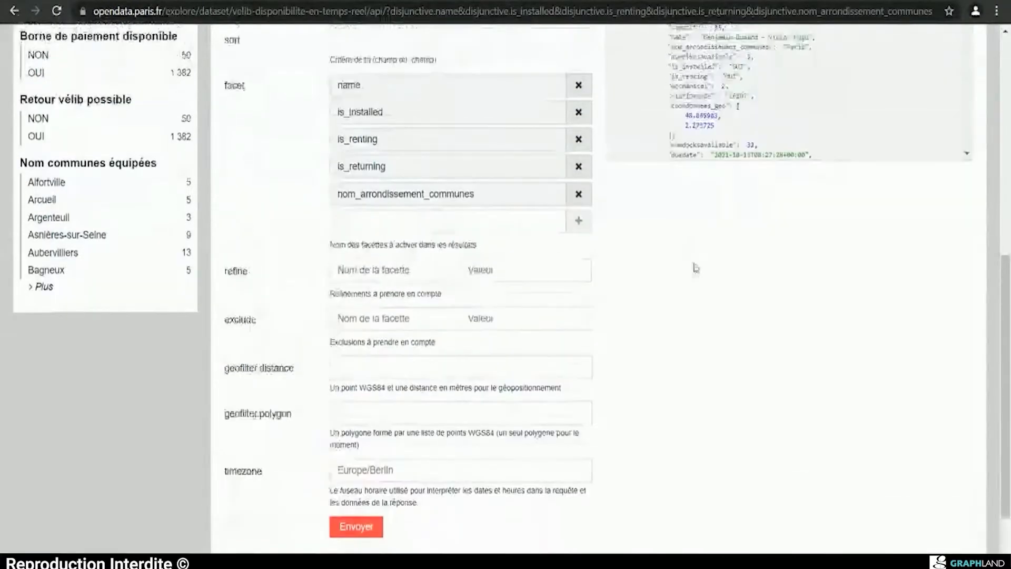
{"action": "scroll", "coordinate": [695, 267], "scroll_direction": "up", "scroll_amount": 8}
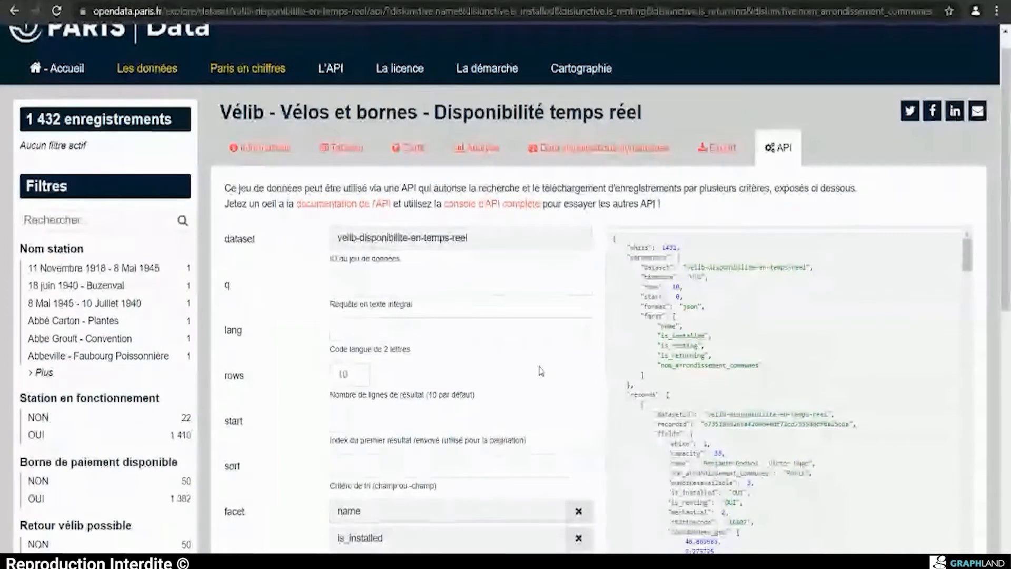
{"action": "scroll", "coordinate": [540, 371], "scroll_direction": "down", "scroll_amount": 1}
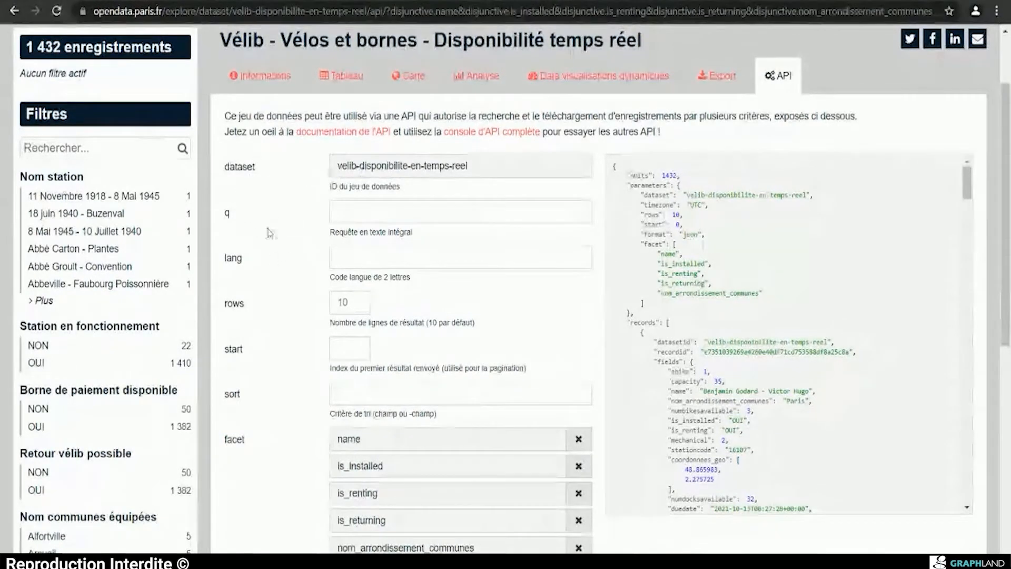
{"action": "scroll", "coordinate": [269, 232], "scroll_direction": "down", "scroll_amount": 1}
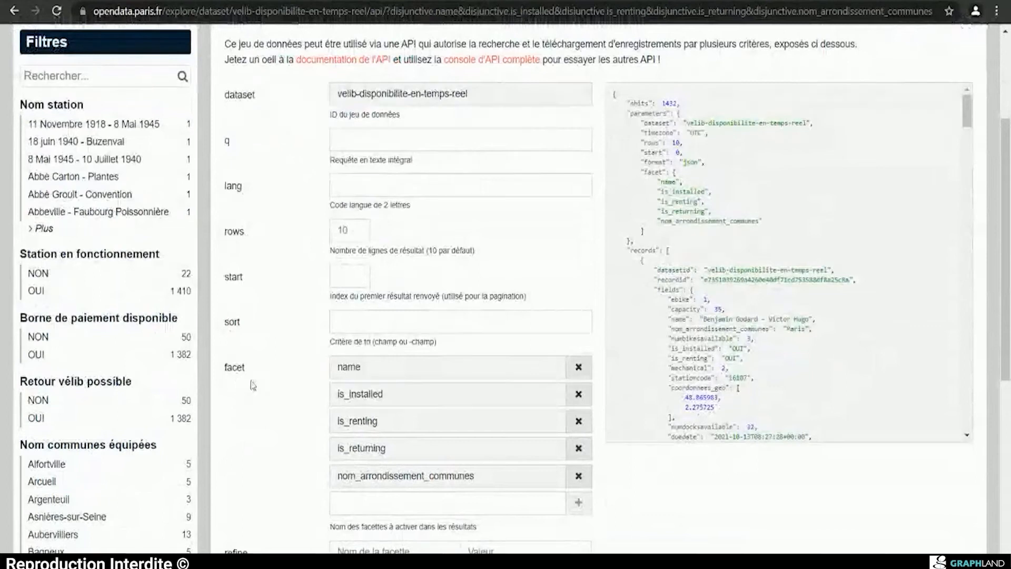
{"action": "scroll", "coordinate": [251, 384], "scroll_direction": "down", "scroll_amount": 3}
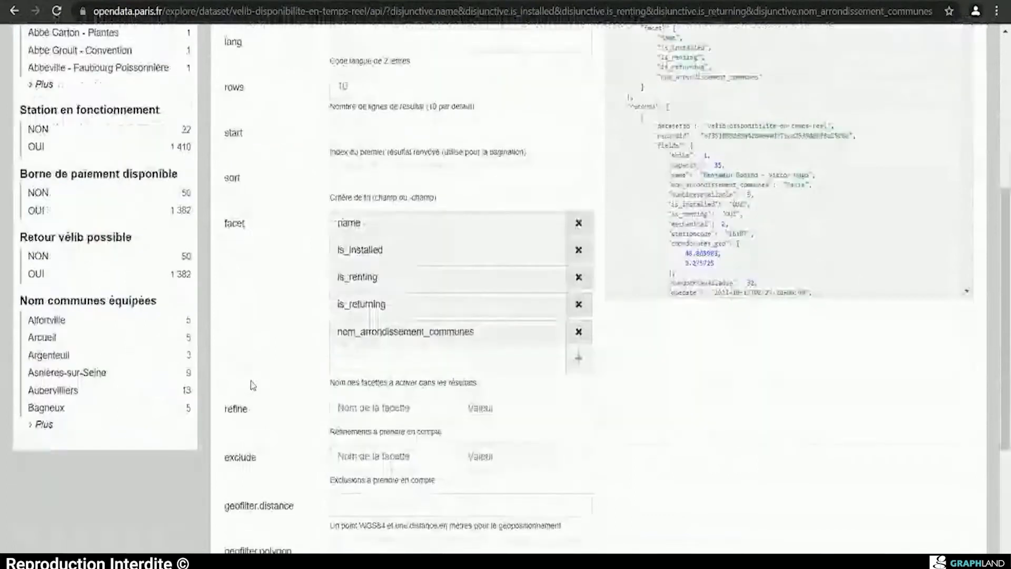
{"action": "scroll", "coordinate": [252, 385], "scroll_direction": "up", "scroll_amount": 3}
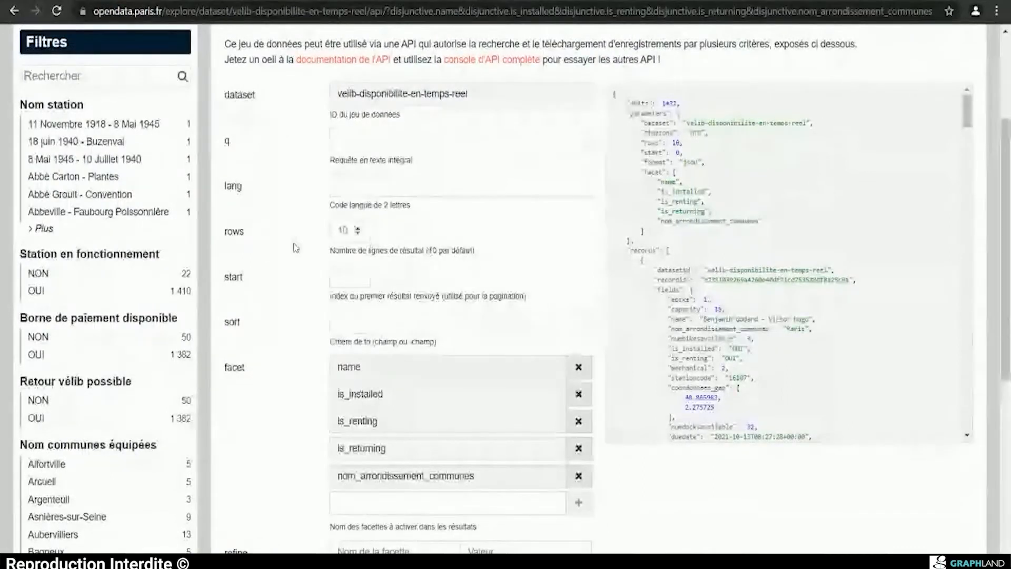
{"action": "left_click_drag", "start_coordinate": [223, 231], "coordinate": [253, 236]}
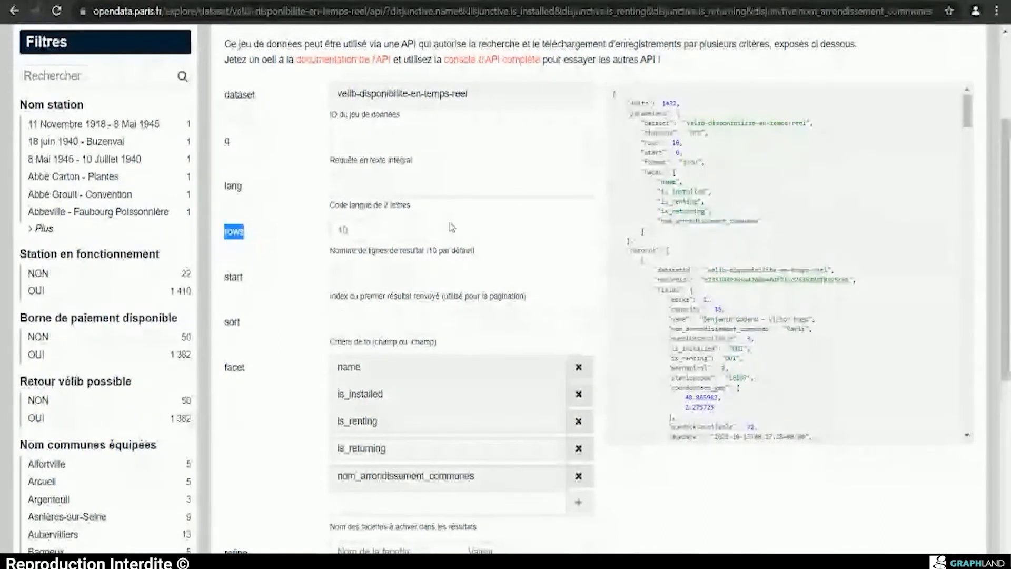
{"action": "scroll", "coordinate": [453, 236], "scroll_direction": "up", "scroll_amount": 1}
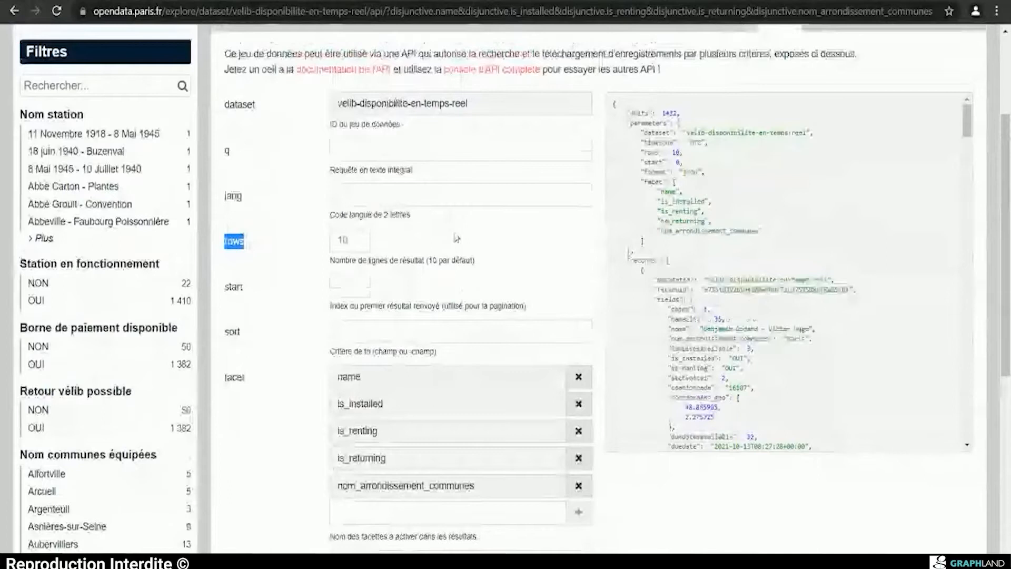
{"action": "scroll", "coordinate": [456, 238], "scroll_direction": "up", "scroll_amount": 1}
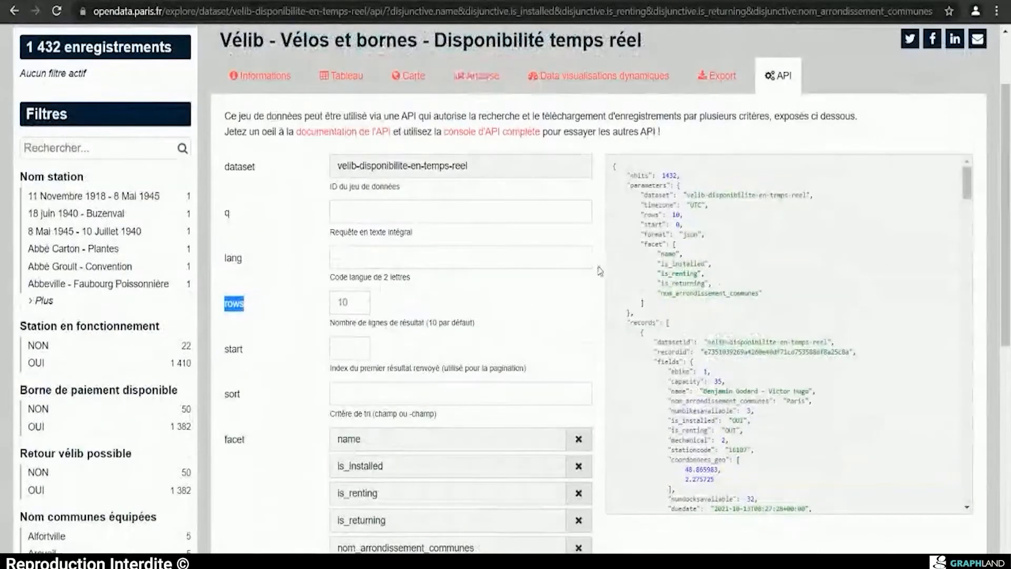
Step: Submit the API query for the velib-disponibilite-en-temps-reel dataset with the full-text query left empty
{"action": "left_click", "coordinate": [352, 207]}
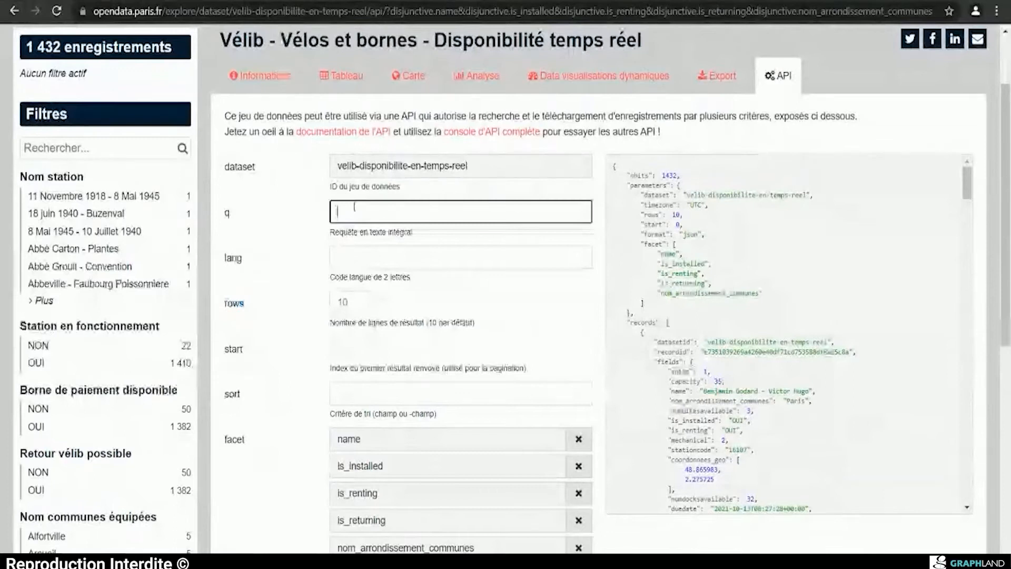
{"action": "scroll", "coordinate": [355, 207], "scroll_direction": "down", "scroll_amount": 7}
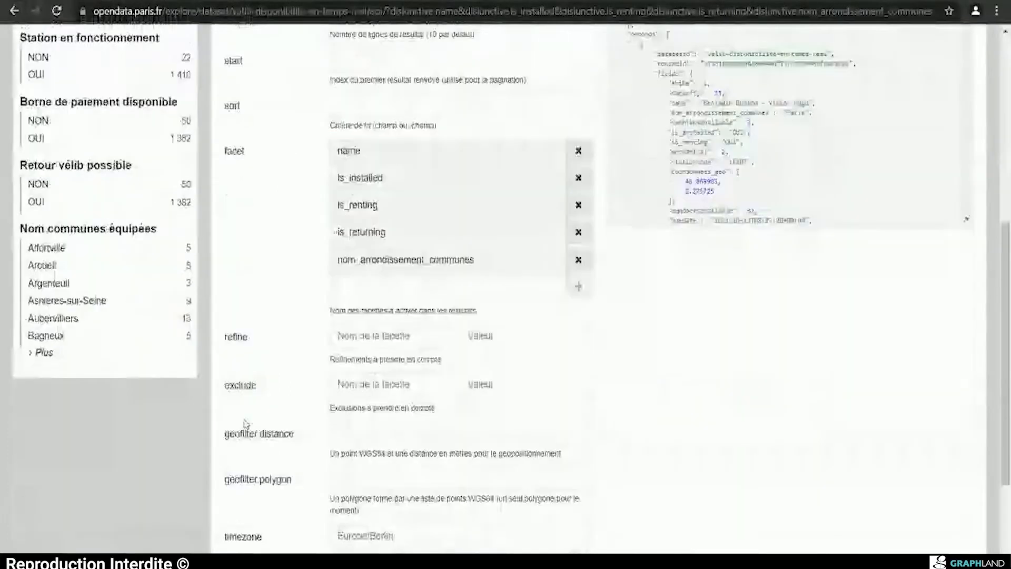
{"action": "scroll", "coordinate": [258, 399], "scroll_direction": "up", "scroll_amount": 1}
{"action": "scroll", "coordinate": [257, 401], "scroll_direction": "down", "scroll_amount": 1}
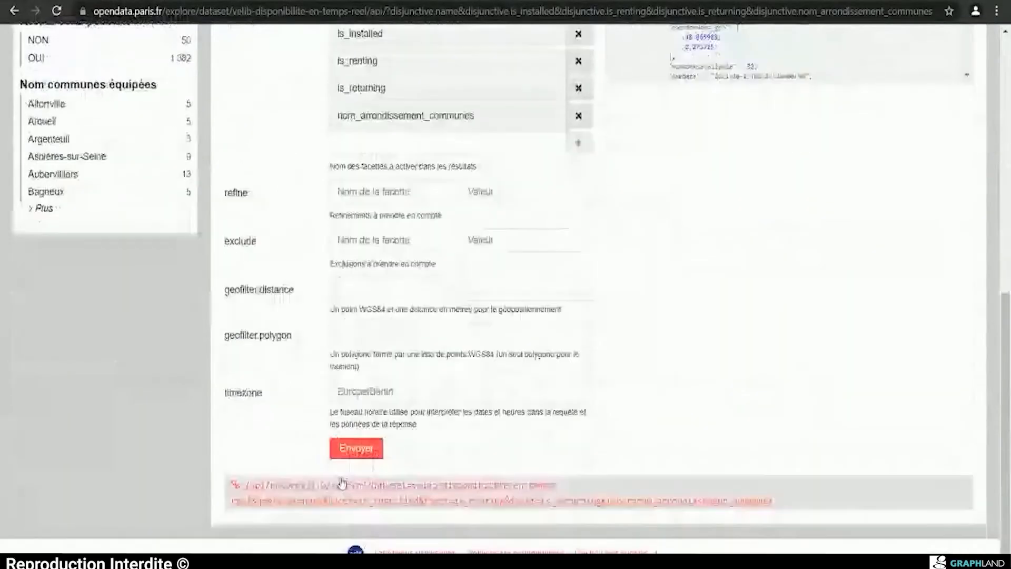
{"action": "left_click", "coordinate": [356, 454]}
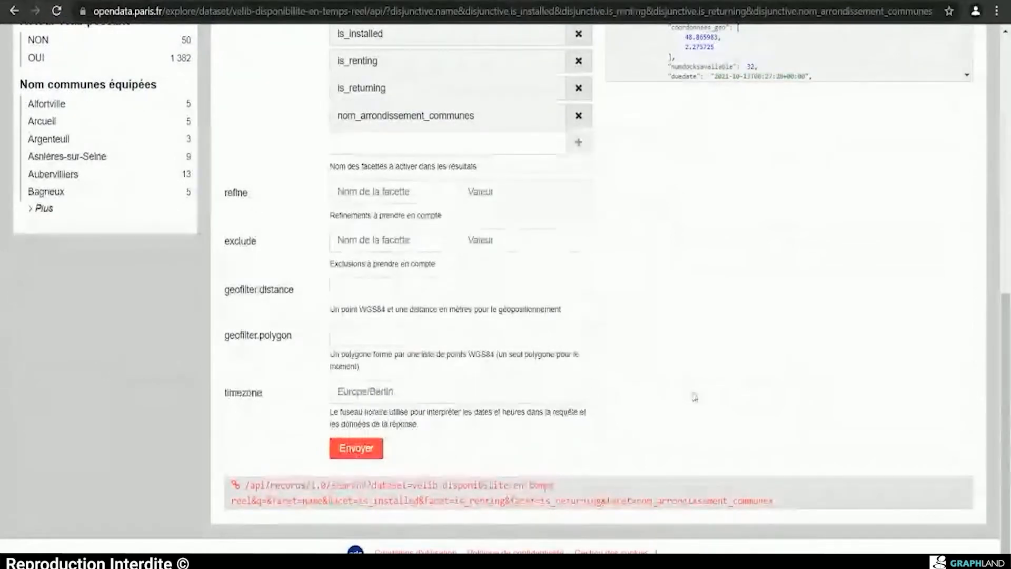
Step: Examine the JSON response's query parameters and station records, and compare them with the rows setting
{"action": "scroll", "coordinate": [695, 398], "scroll_direction": "up", "scroll_amount": 6}
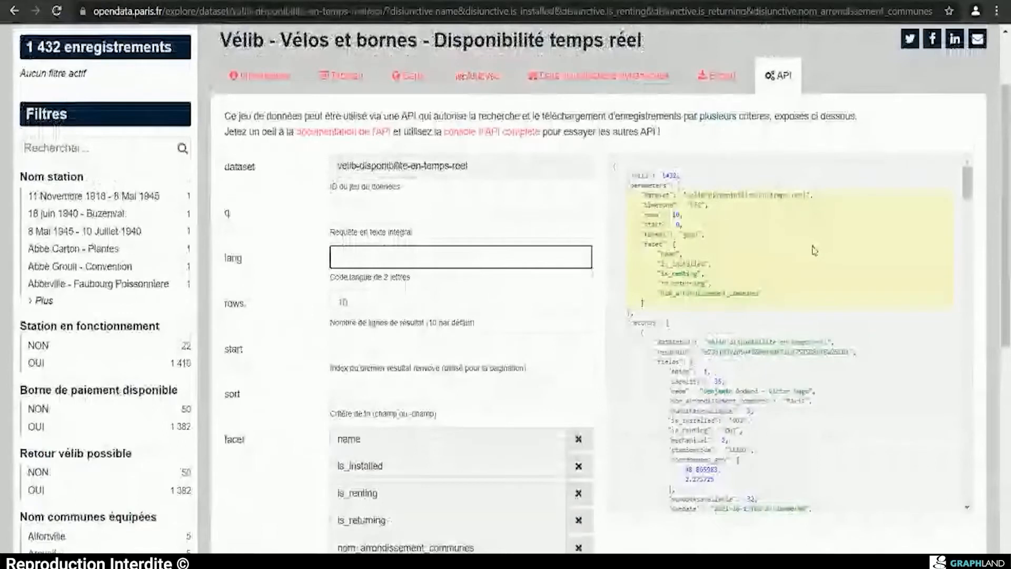
{"action": "scroll", "coordinate": [814, 250], "scroll_direction": "down", "scroll_amount": 10}
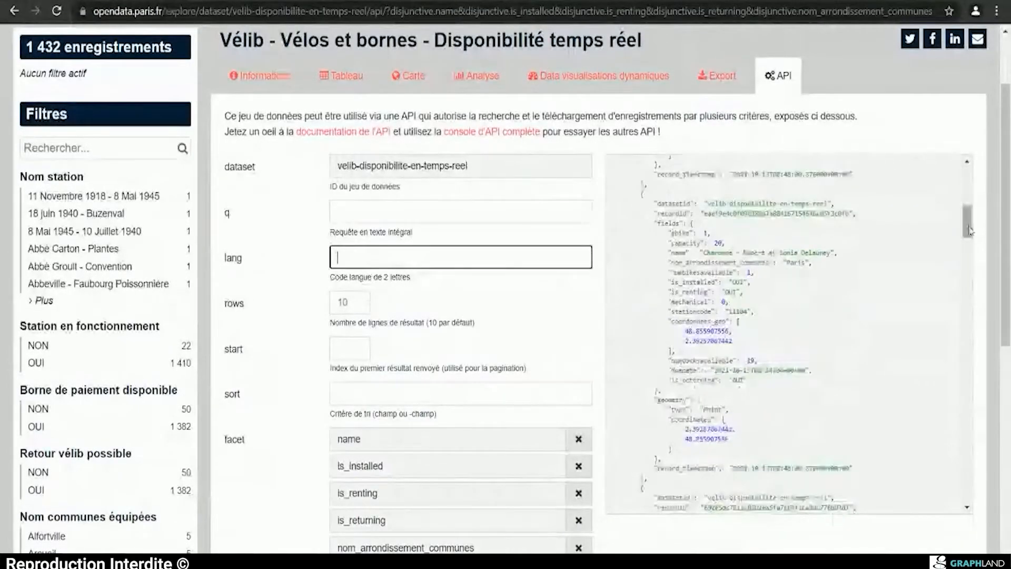
{"action": "left_click_drag", "start_coordinate": [967, 221], "coordinate": [966, 176]}
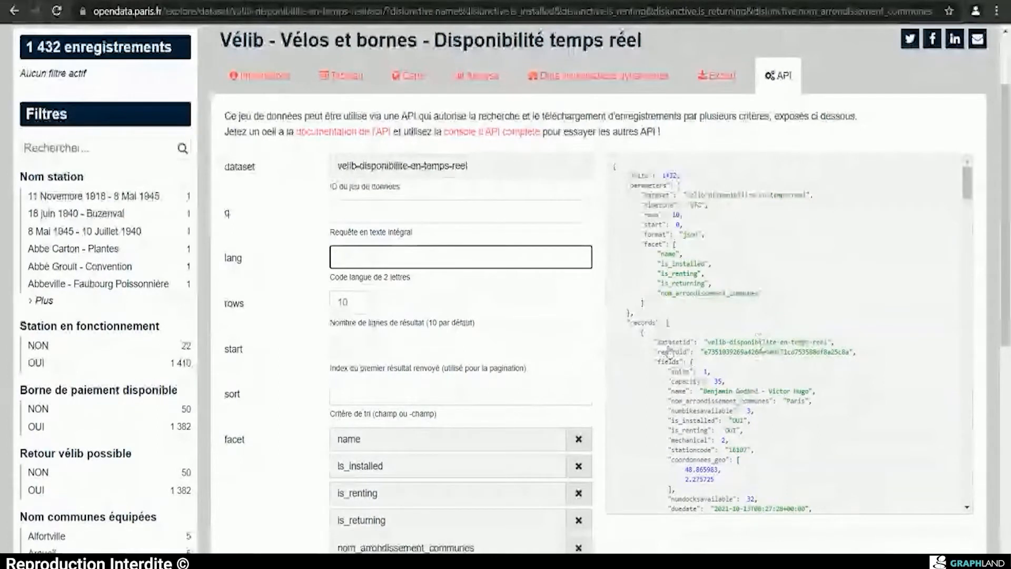
{"action": "scroll", "coordinate": [668, 351], "scroll_direction": "up", "scroll_amount": 1}
{"action": "key", "text": "Tab"}
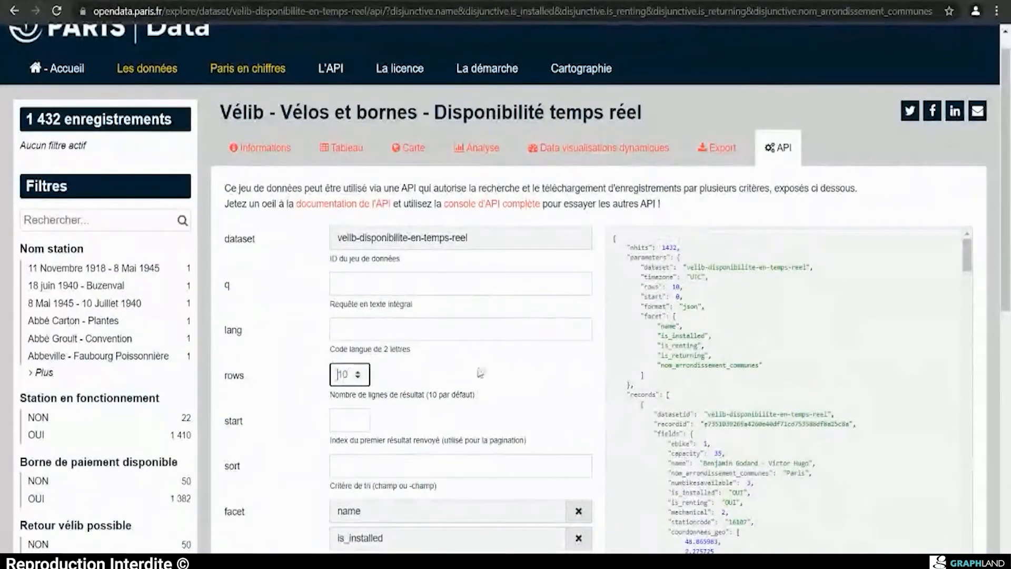
{"action": "scroll", "coordinate": [614, 375], "scroll_direction": "down", "scroll_amount": 1}
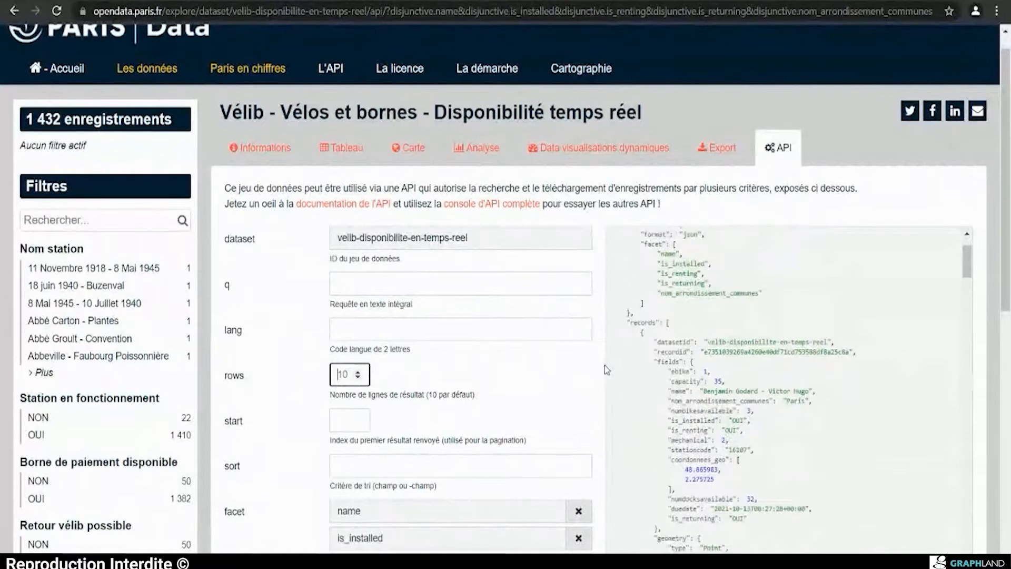
{"action": "scroll", "coordinate": [599, 379], "scroll_direction": "up", "scroll_amount": 1}
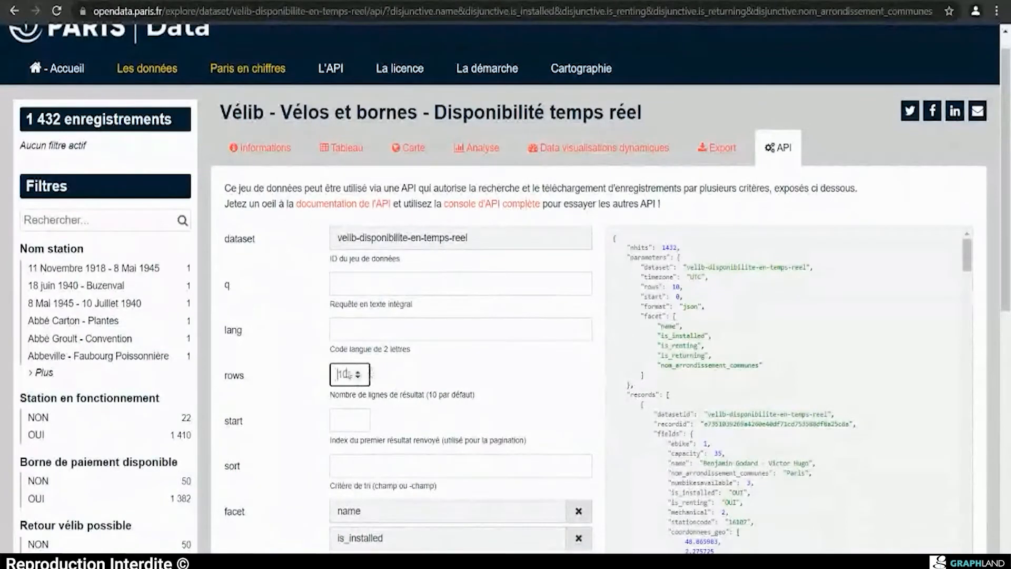
Step: Bring up the raw JSON response of the Vélib records search API and select its request URL
{"action": "scroll", "coordinate": [526, 400], "scroll_direction": "down", "scroll_amount": 10}
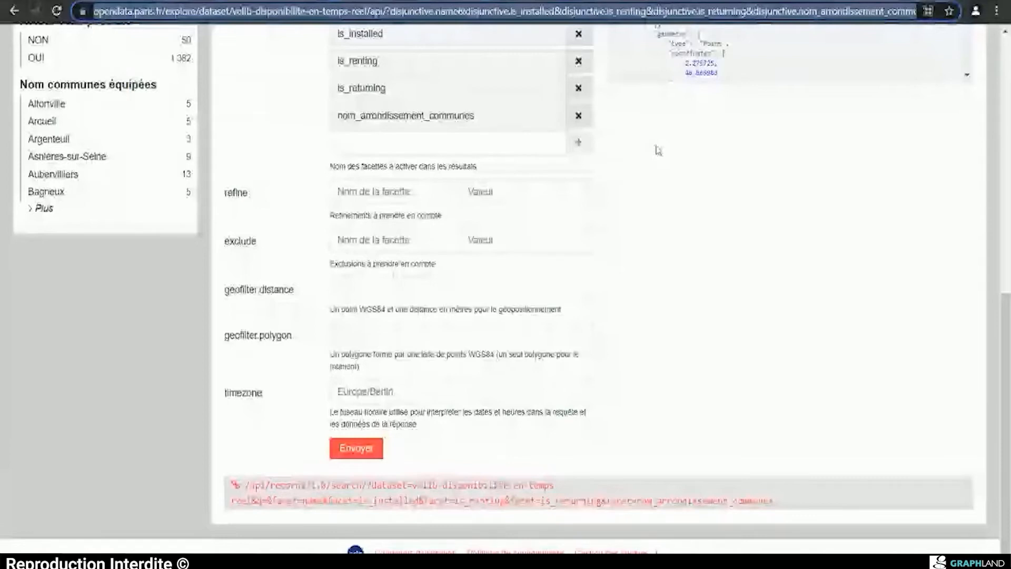
{"action": "key", "text": "ctrl+Tab"}
{"action": "left_click", "coordinate": [455, 13]}
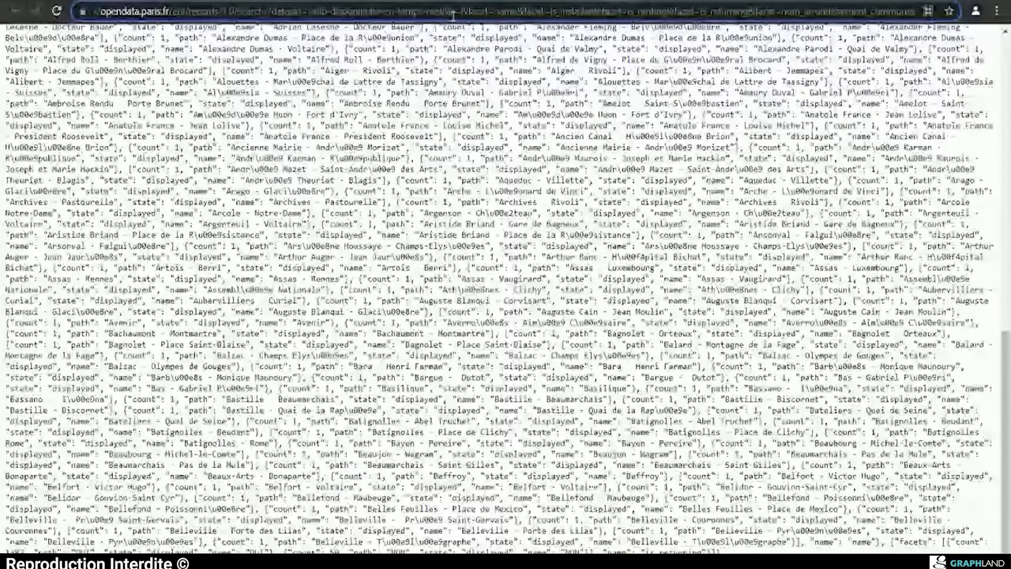
{"action": "double_click", "coordinate": [285, 12]}
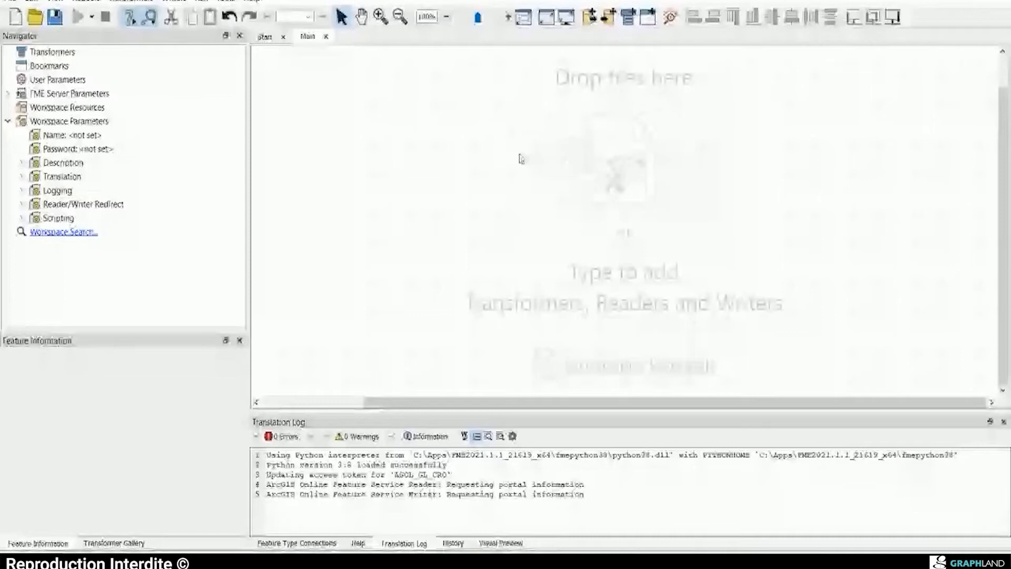
Step: Add an HTTPCaller transformer to the empty workspace canvas and position it
{"action": "type", "text": "h"}
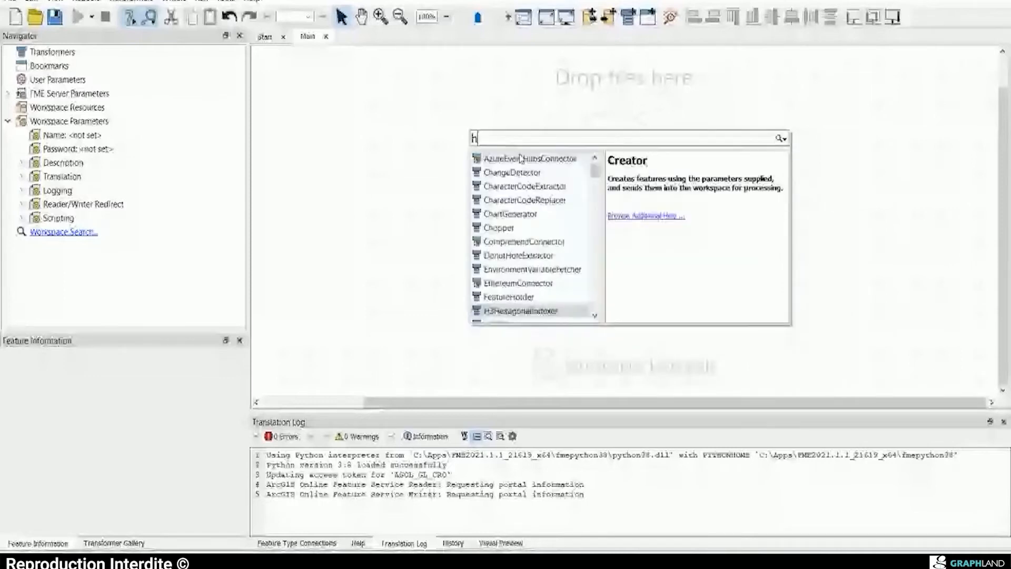
{"action": "type", "text": "tt"}
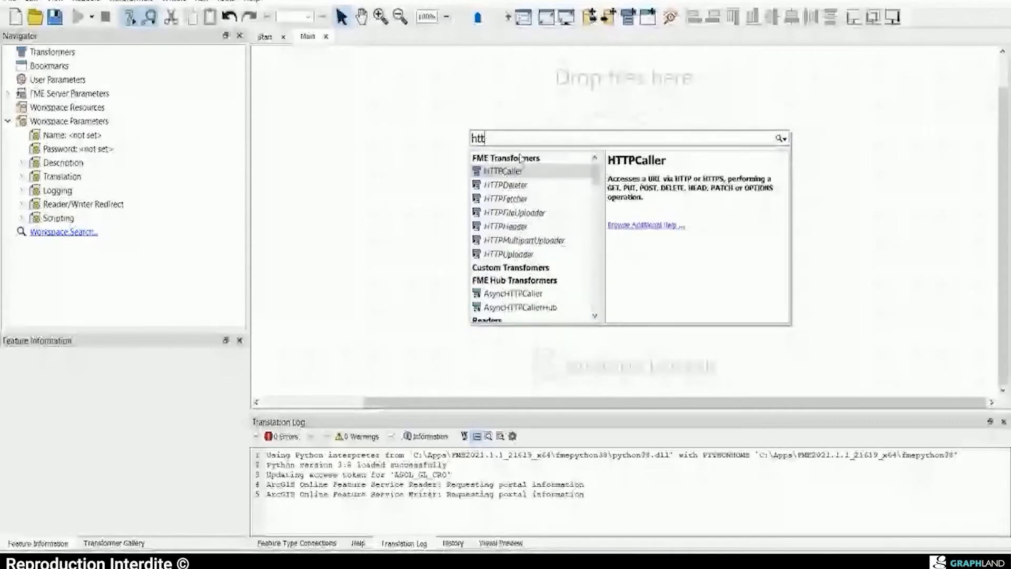
{"action": "key", "text": "Return"}
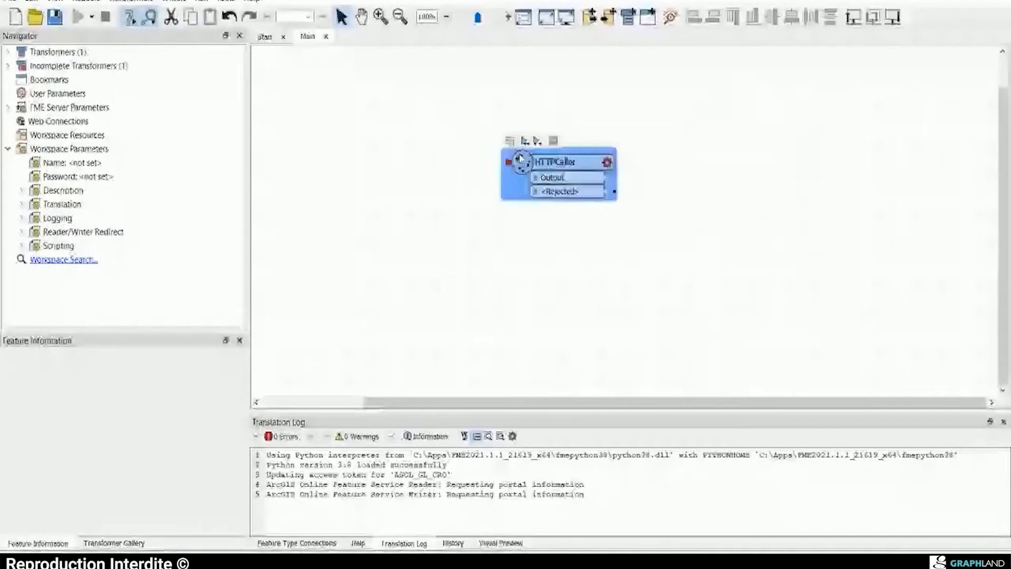
{"action": "mouse_move", "coordinate": [520, 158]}
{"action": "left_mouse_down"}
{"action": "mouse_move", "coordinate": [521, 169]}
{"action": "mouse_move", "coordinate": [528, 160]}
{"action": "left_mouse_up"}
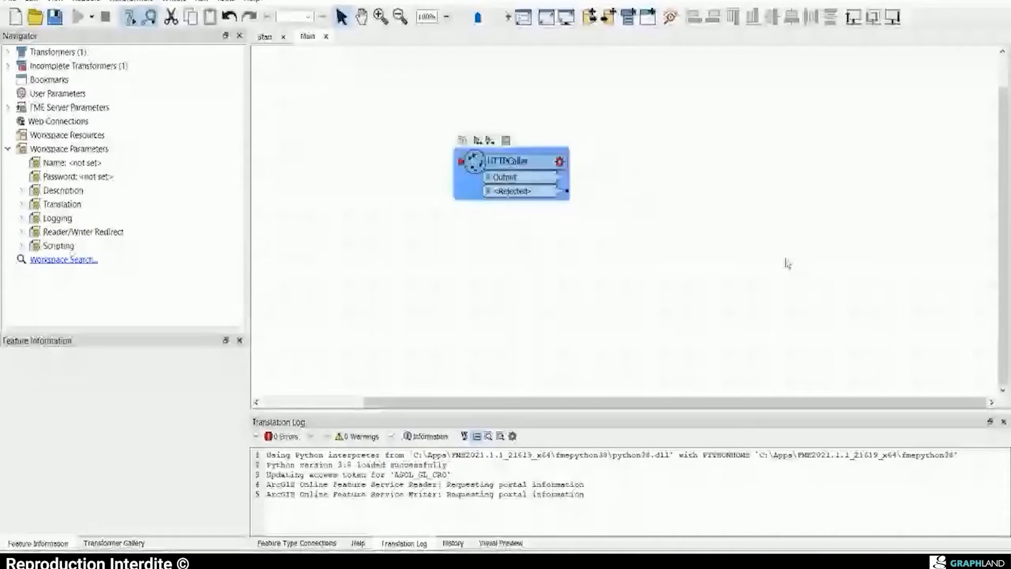
{"action": "left_click", "coordinate": [451, 220]}
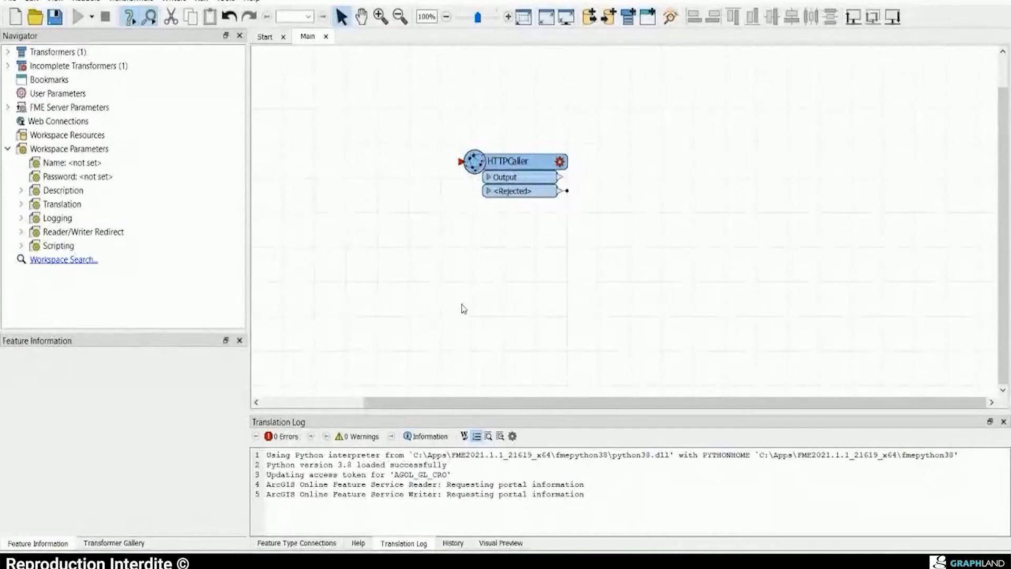
Step: Add a Creator transformer in front of the HTTPCaller and connect its Created port to the HTTPCaller's input
{"action": "type", "text": "crea"}
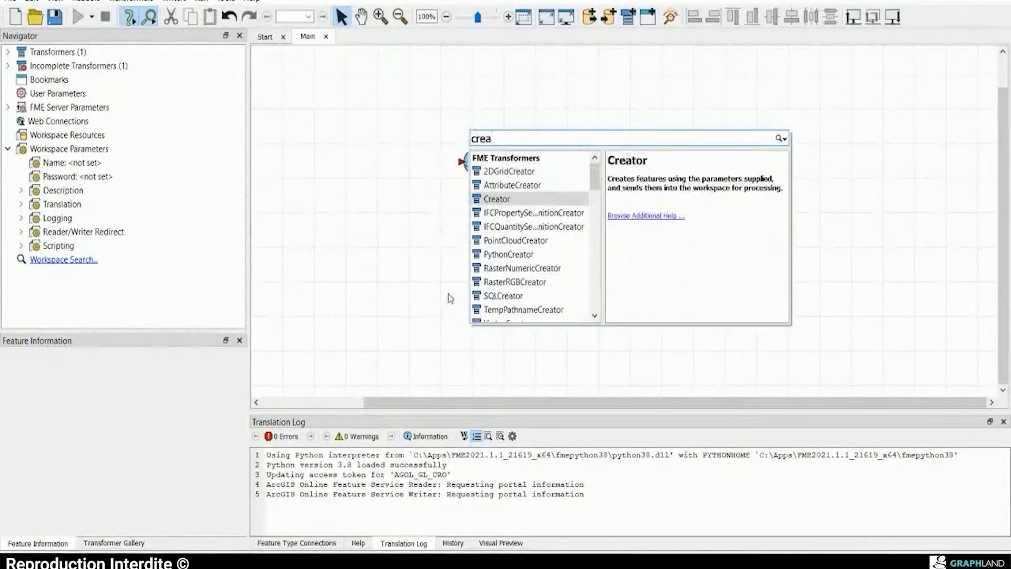
{"action": "key", "text": "Return"}
{"action": "left_click_drag", "start_coordinate": [510, 315], "coordinate": [461, 161]}
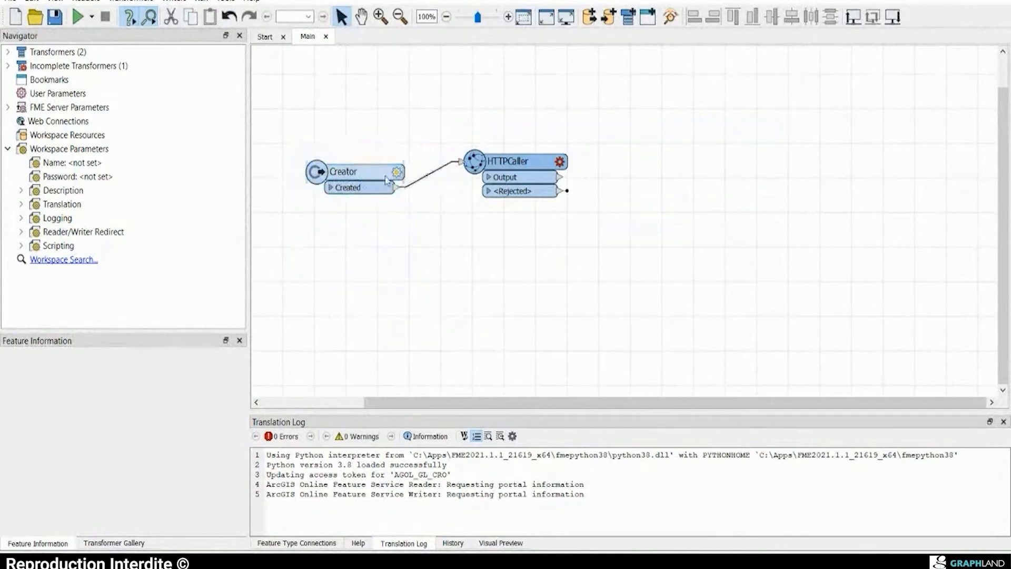
{"action": "left_click_drag", "start_coordinate": [361, 165], "coordinate": [381, 145]}
Step: Clear the Creator's Creation Instance Attribute and align the Creator and HTTPCaller on the canvas
{"action": "left_click", "coordinate": [415, 151]}
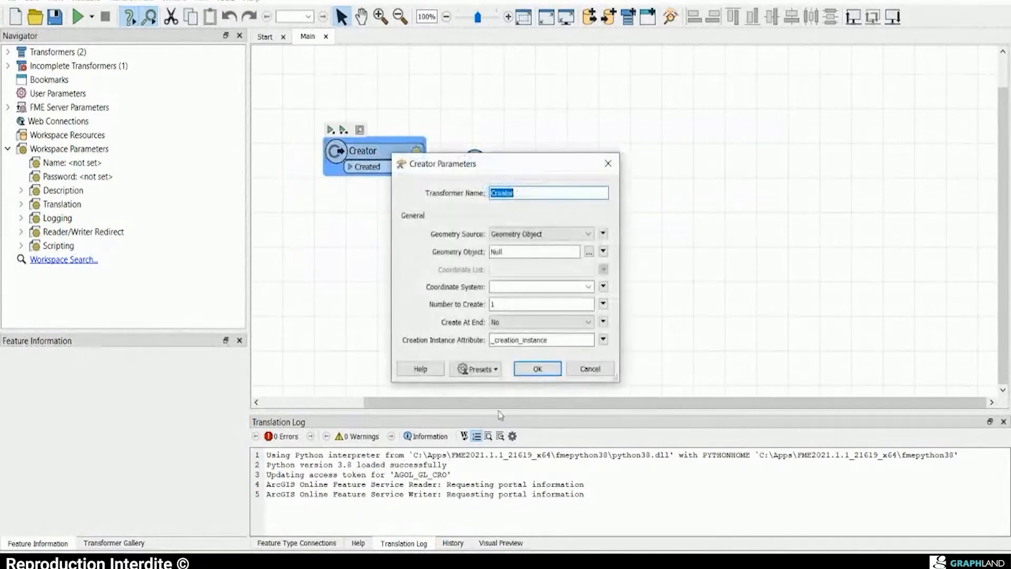
{"action": "double_click", "coordinate": [571, 342]}
{"action": "key", "text": "Delete"}
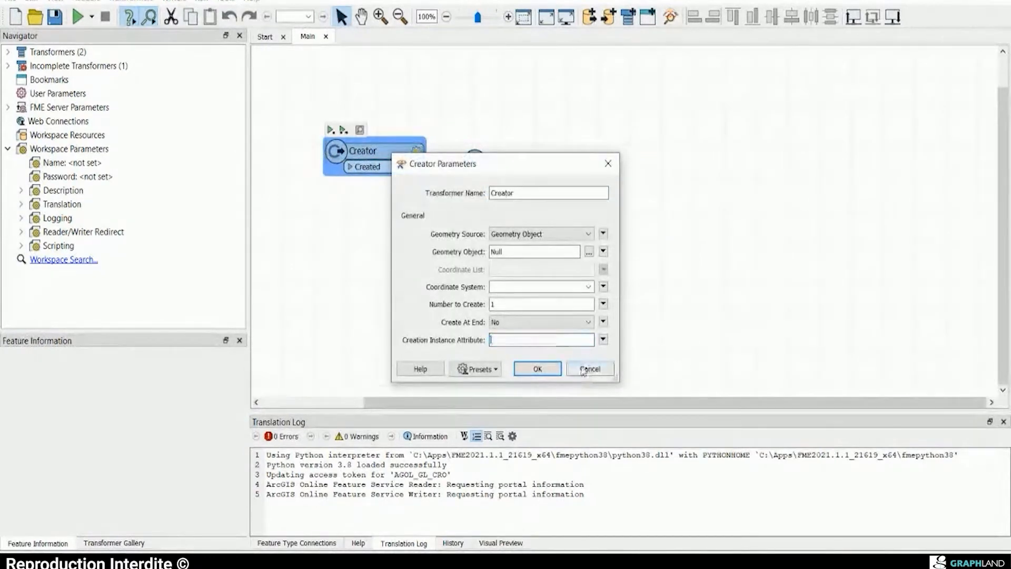
{"action": "left_click", "coordinate": [538, 369]}
{"action": "left_click_drag", "start_coordinate": [380, 150], "coordinate": [360, 170]}
{"action": "left_click_drag", "start_coordinate": [541, 161], "coordinate": [541, 170]}
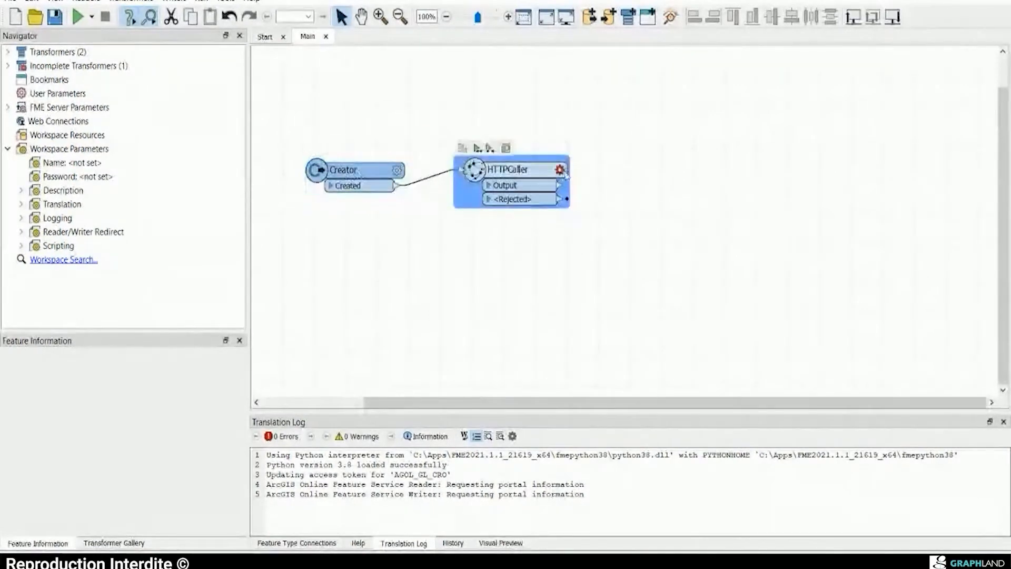
Step: Set the HTTPCaller's Request URL to the copied opendata.paris.fr Vélib records search URL and its HTTP Method to GET
{"action": "double_click", "coordinate": [542, 170]}
{"action": "left_click_drag", "start_coordinate": [535, 105], "coordinate": [427, 57]}
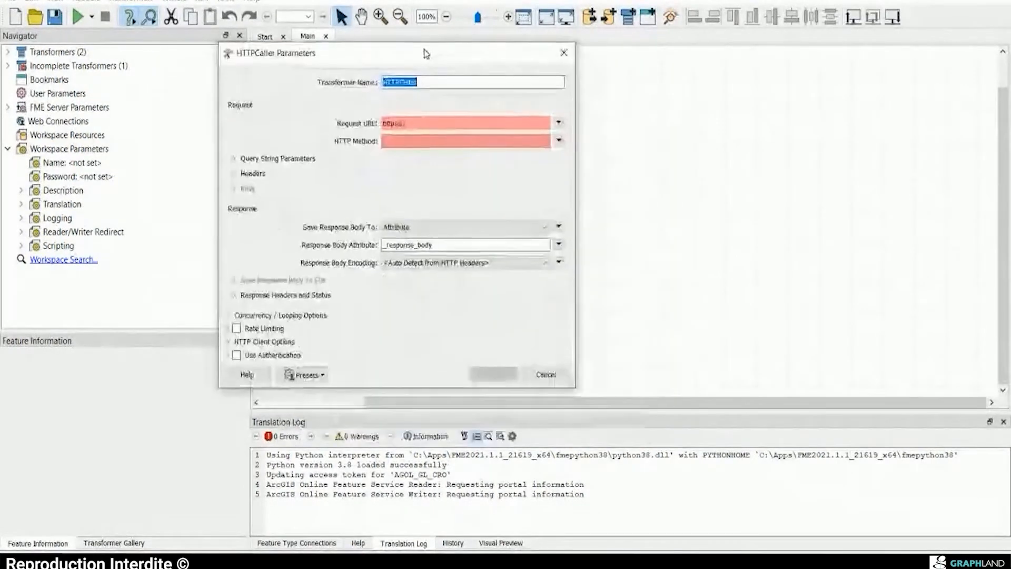
{"action": "left_click_drag", "start_coordinate": [576, 391], "coordinate": [829, 492]}
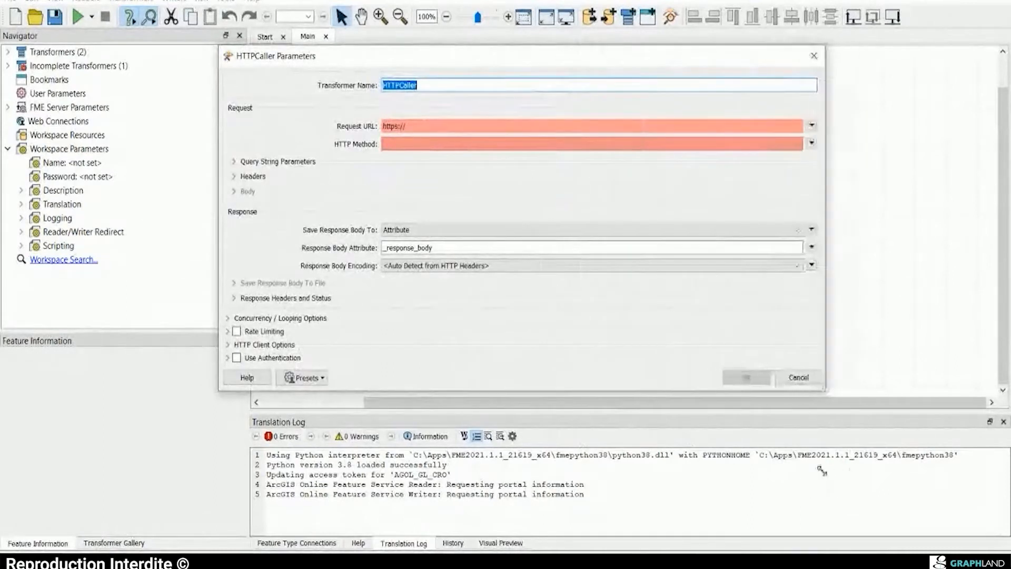
{"action": "key", "text": "Tab"}
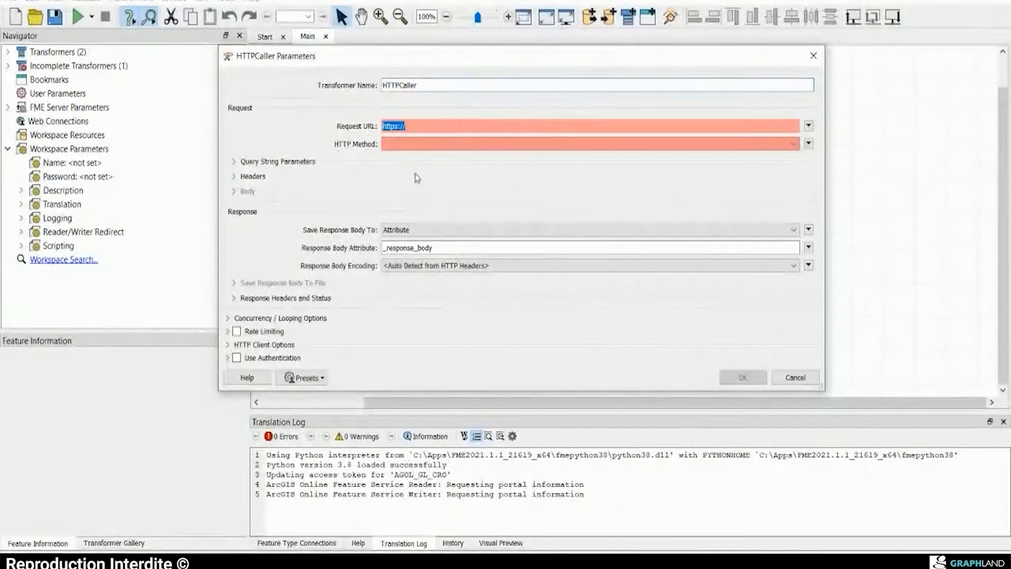
{"action": "type", "text": "https://opendata.paris.fr/api/records/1.0/search/?dataset=velib-disponibilite-en-temps-reel&q=&facet=name&facet=is_installed&facet=is_renting&facet=is_returning&facet=nom_arrondissement_communes"}
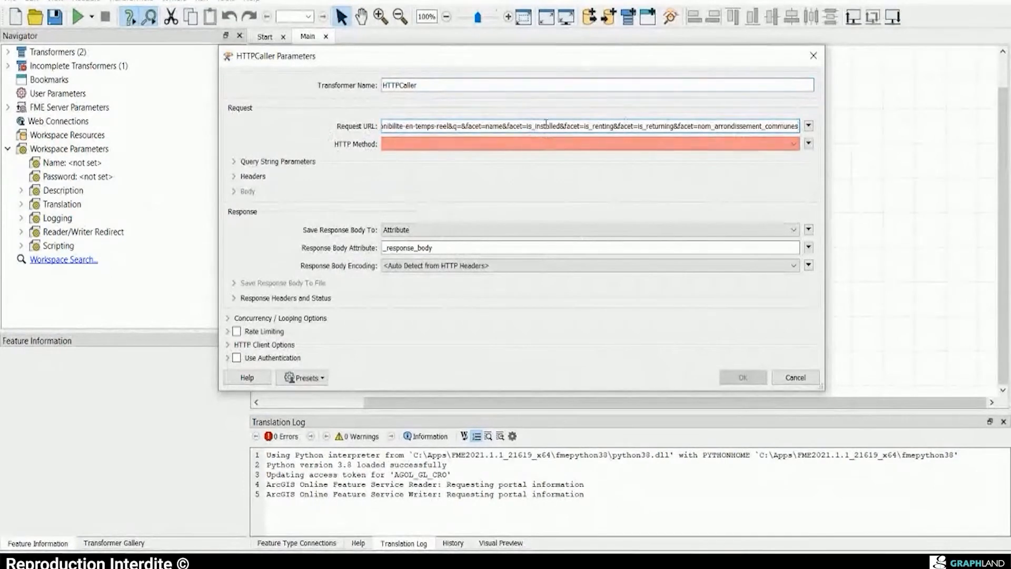
{"action": "left_click_drag", "start_coordinate": [495, 126], "coordinate": [382, 126]}
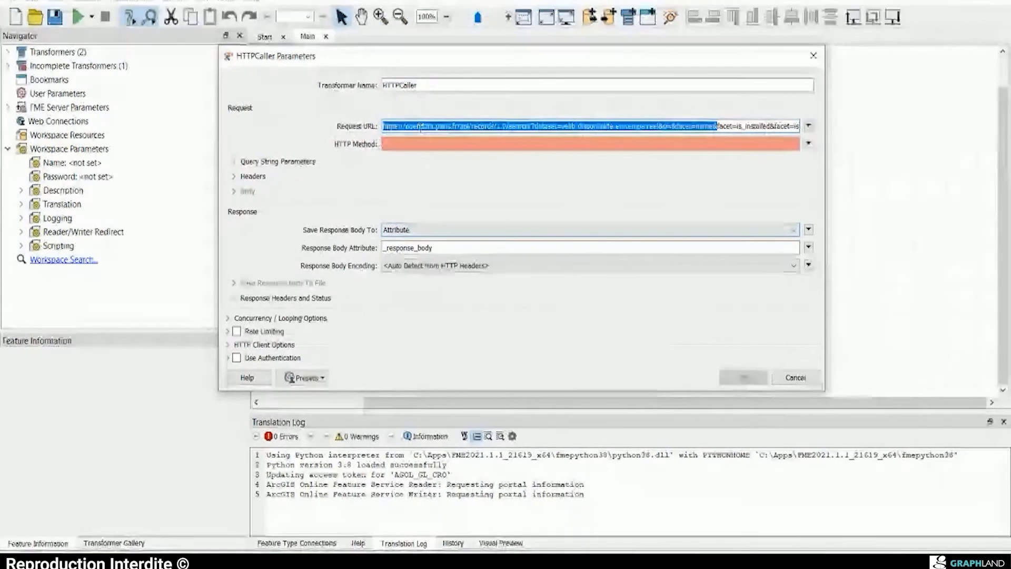
{"action": "left_click", "coordinate": [414, 143]}
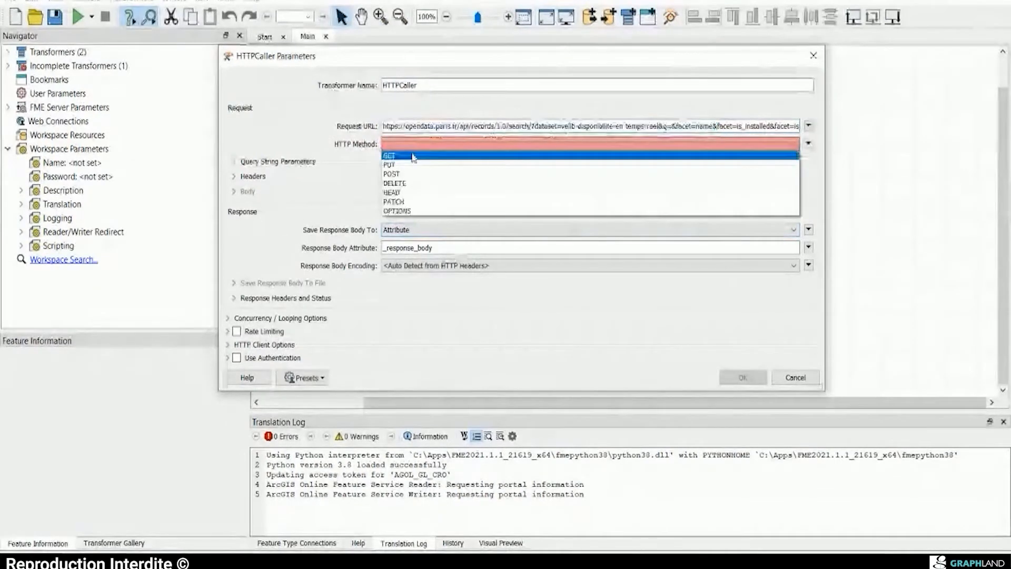
{"action": "left_click", "coordinate": [414, 157]}
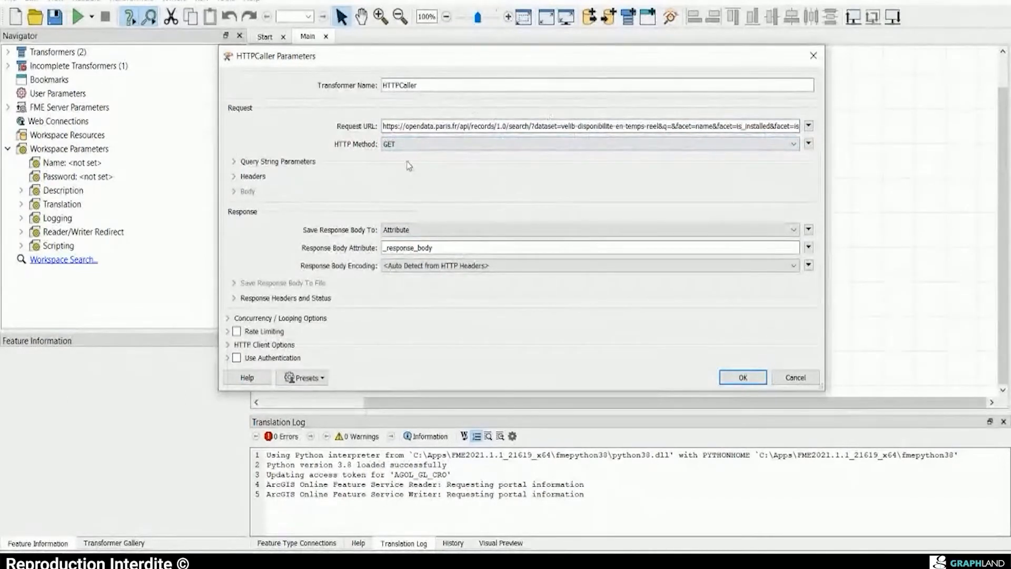
Step: Review the available HTTP methods and the dataset, q and facet parameters inside the HTTPCaller's Request URL
{"action": "left_click", "coordinate": [415, 144]}
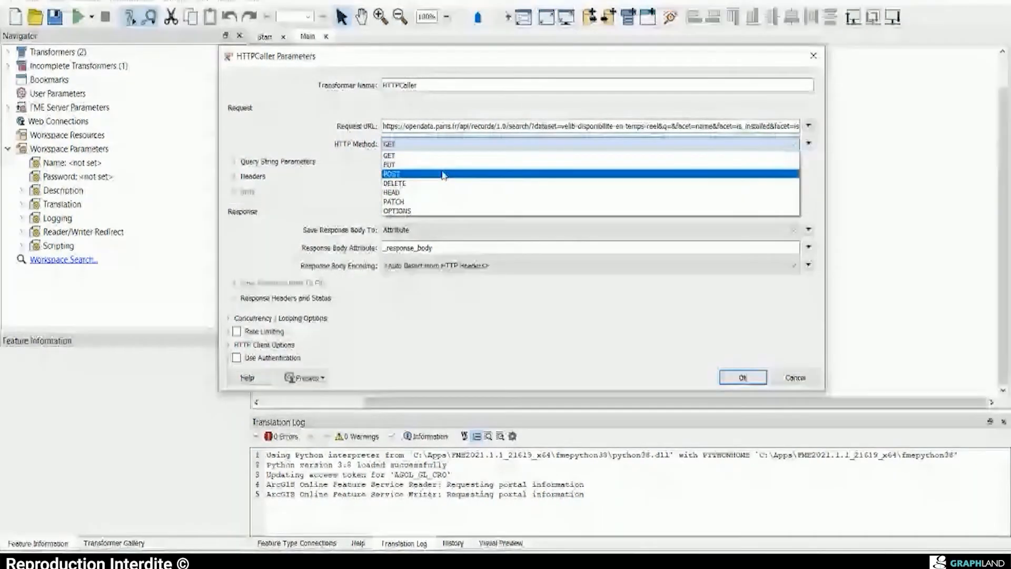
{"action": "left_click", "coordinate": [589, 338]}
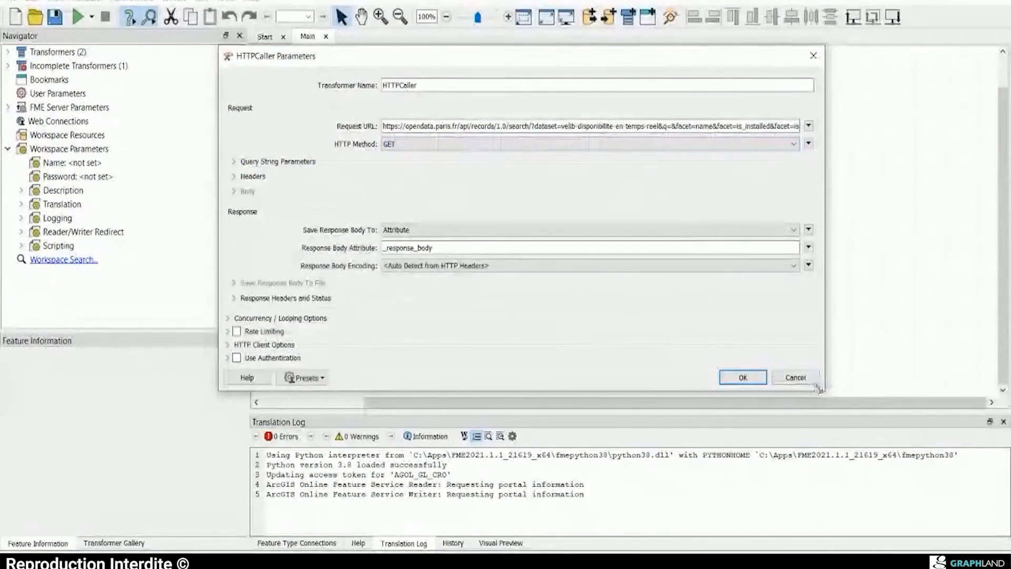
{"action": "left_click_drag", "start_coordinate": [823, 390], "coordinate": [650, 432]}
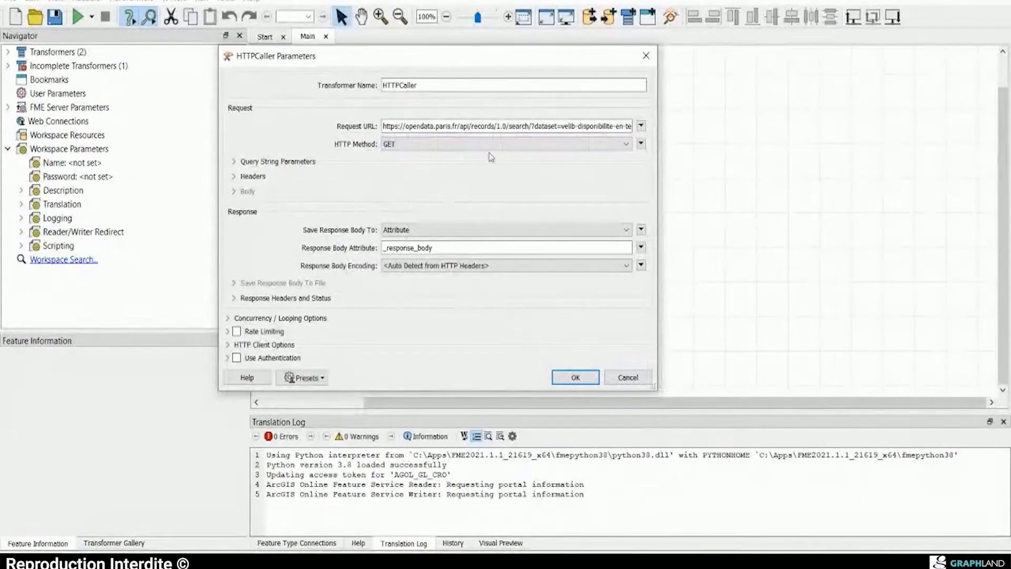
{"action": "left_click", "coordinate": [528, 130]}
{"action": "left_click", "coordinate": [533, 130]}
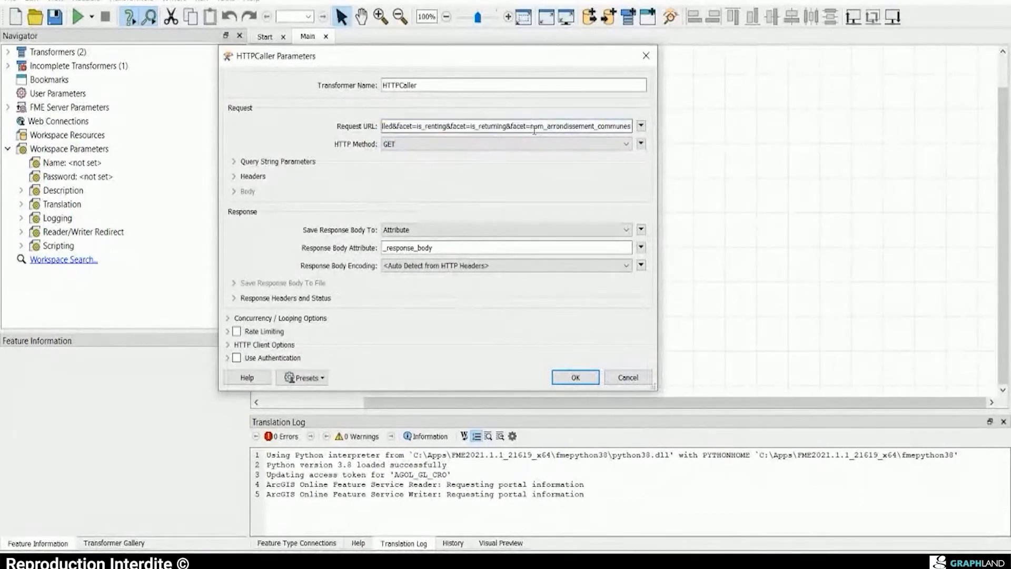
{"action": "double_click", "coordinate": [458, 127]}
{"action": "left_click_drag", "start_coordinate": [442, 126], "coordinate": [347, 128]}
{"action": "left_click", "coordinate": [571, 125]}
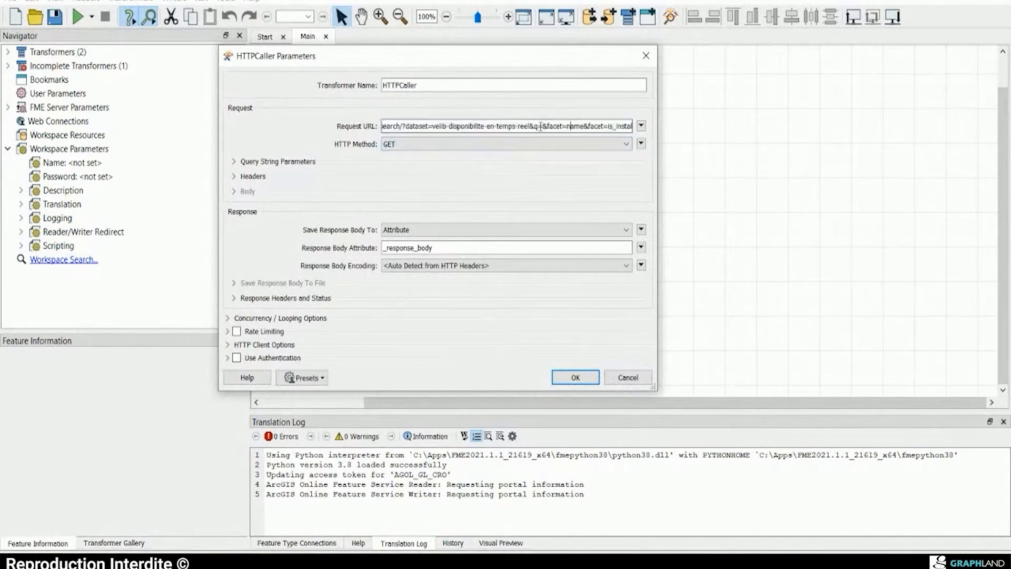
{"action": "double_click", "coordinate": [422, 126]}
{"action": "double_click", "coordinate": [555, 127]}
{"action": "double_click", "coordinate": [580, 127]}
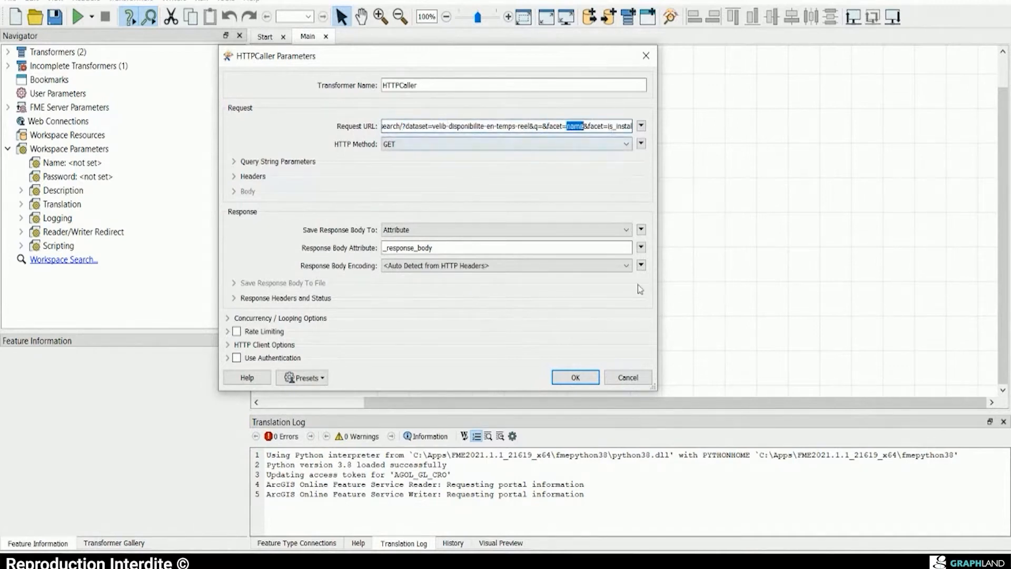
{"action": "left_click_drag", "start_coordinate": [653, 387], "coordinate": [847, 435]}
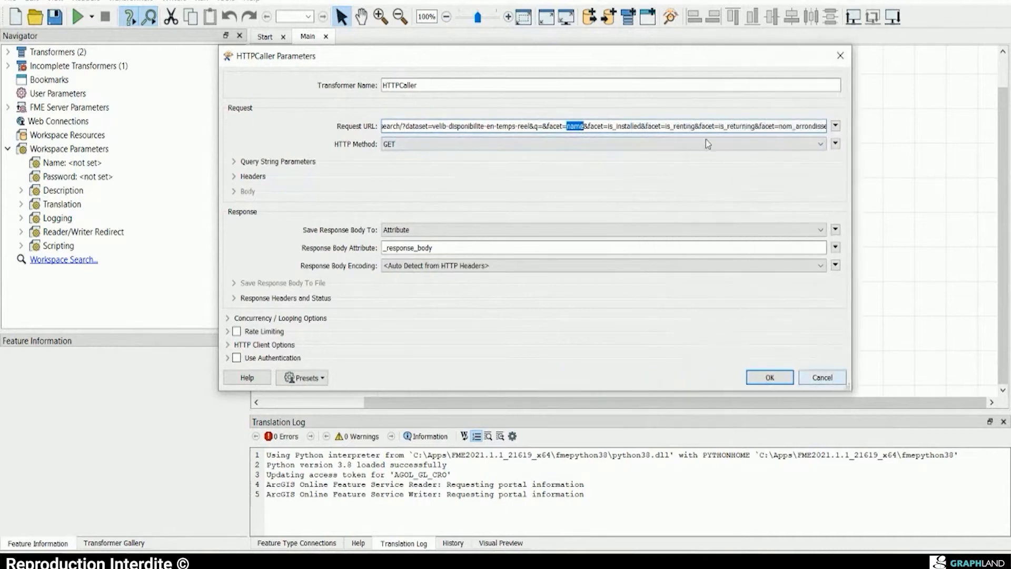
Step: Look at the HTTPCaller's empty Query String Parameters table and compare it with the parameters in the full Request URL
{"action": "left_click", "coordinate": [309, 564]}
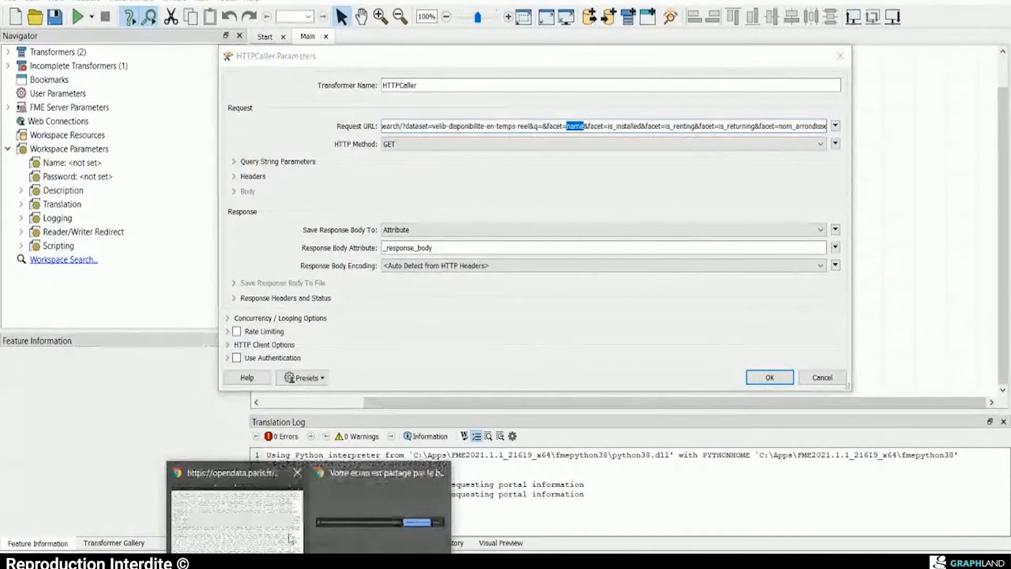
{"action": "left_click", "coordinate": [278, 161]}
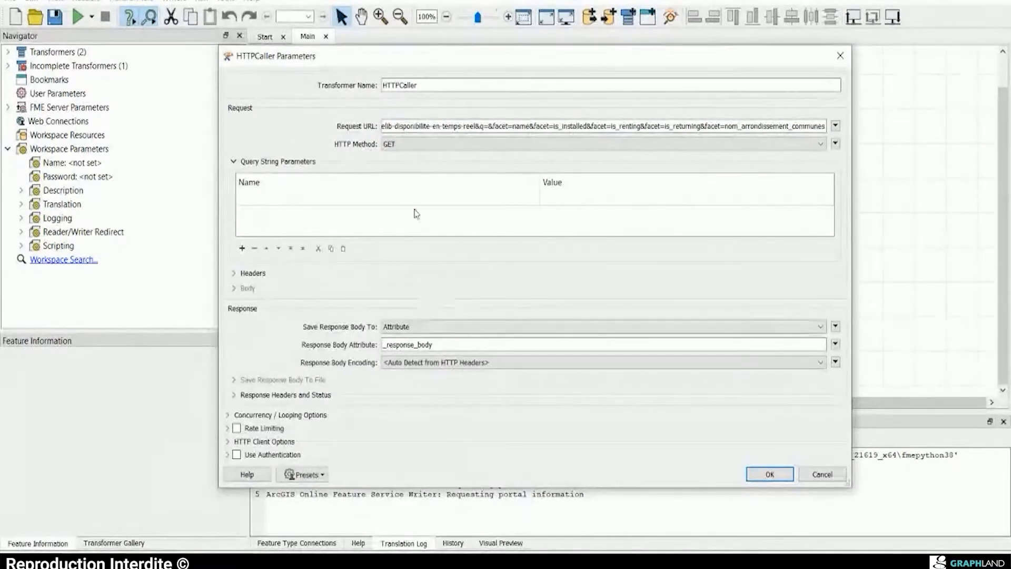
{"action": "left_click", "coordinate": [303, 162]}
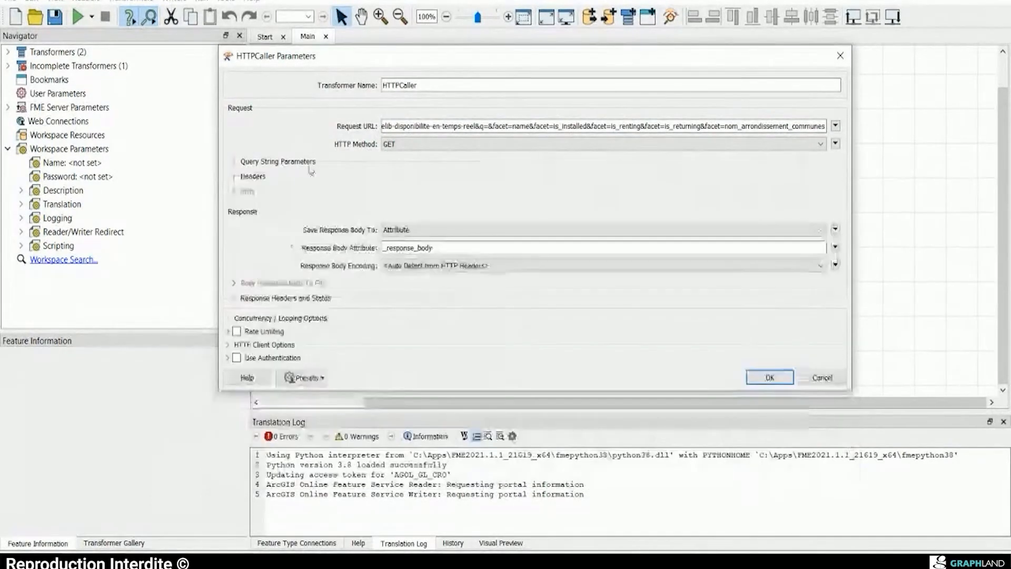
{"action": "triple_click", "coordinate": [560, 126]}
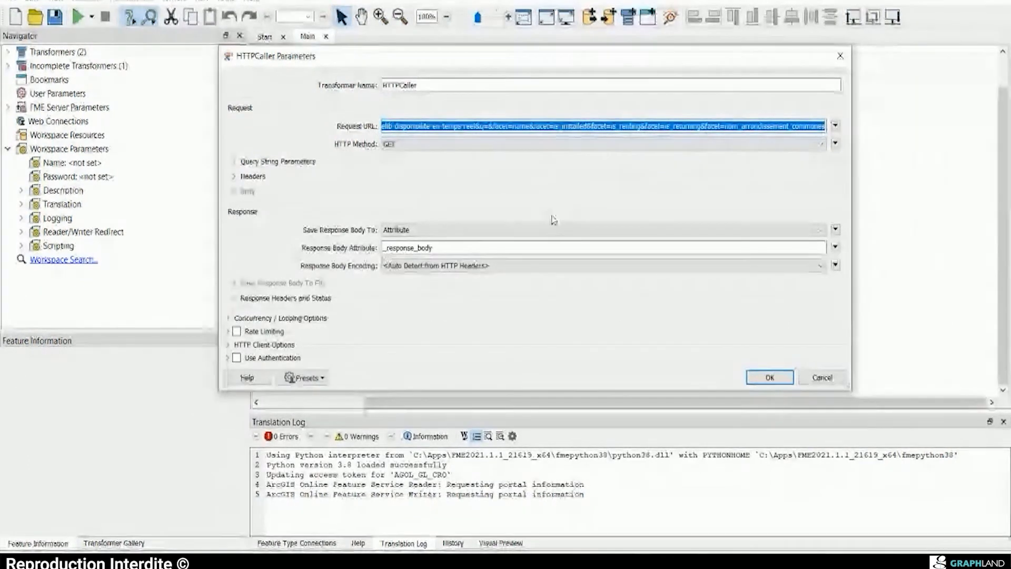
Step: Set the HTTPCaller's Response Body Attribute to _velib_json and accept the transformer's parameters
{"action": "triple_click", "coordinate": [456, 248]}
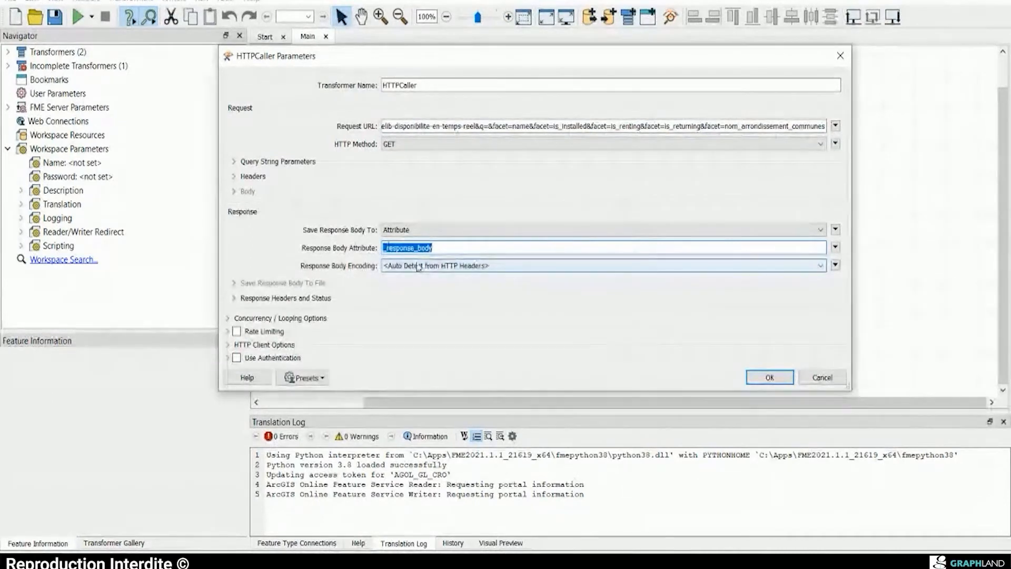
{"action": "left_click", "coordinate": [419, 247]}
{"action": "left_click", "coordinate": [407, 248]}
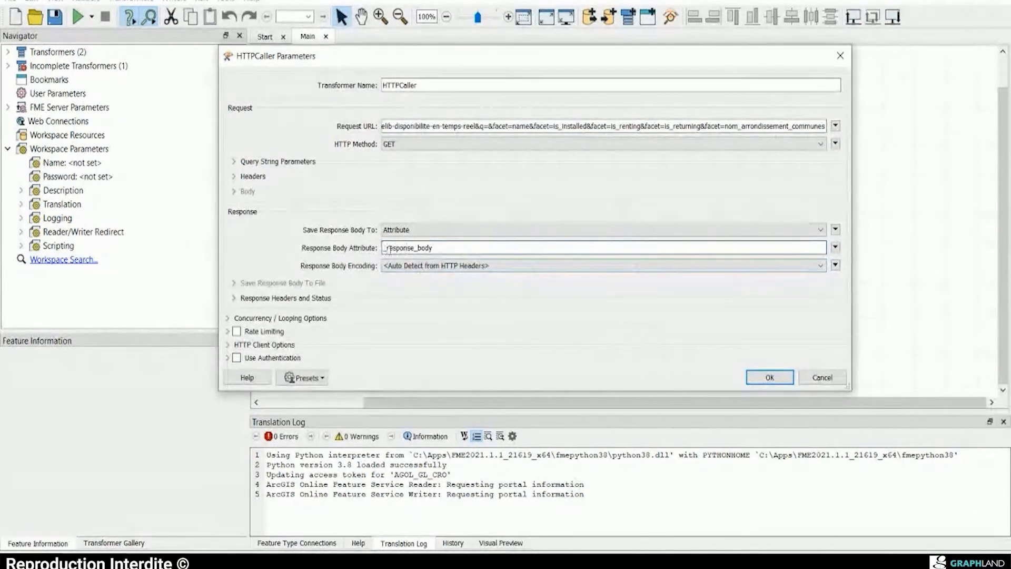
{"action": "left_click_drag", "start_coordinate": [389, 247], "coordinate": [570, 258]}
{"action": "key", "text": "BackSpace"}
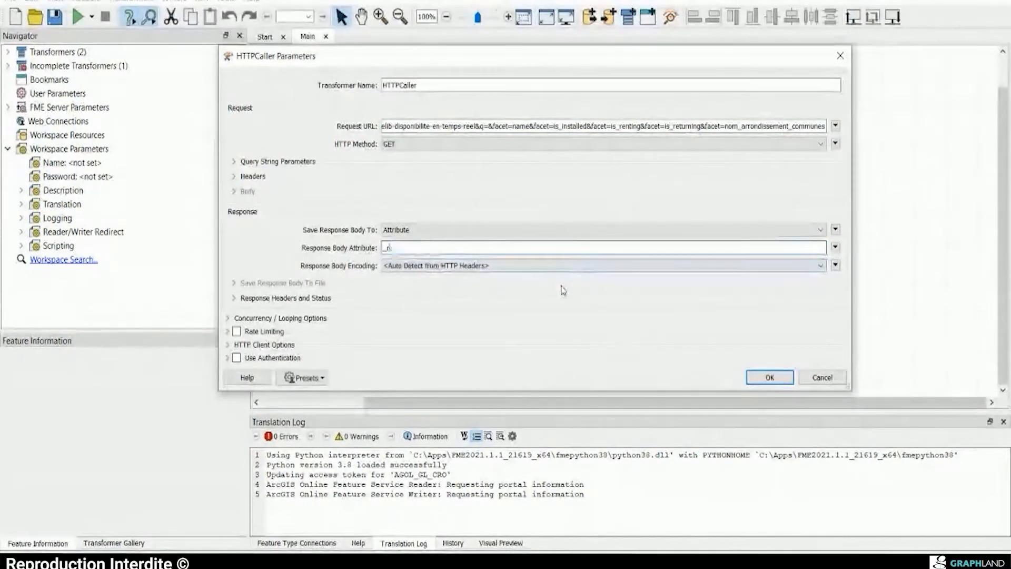
{"action": "key", "text": "BackSpace"}
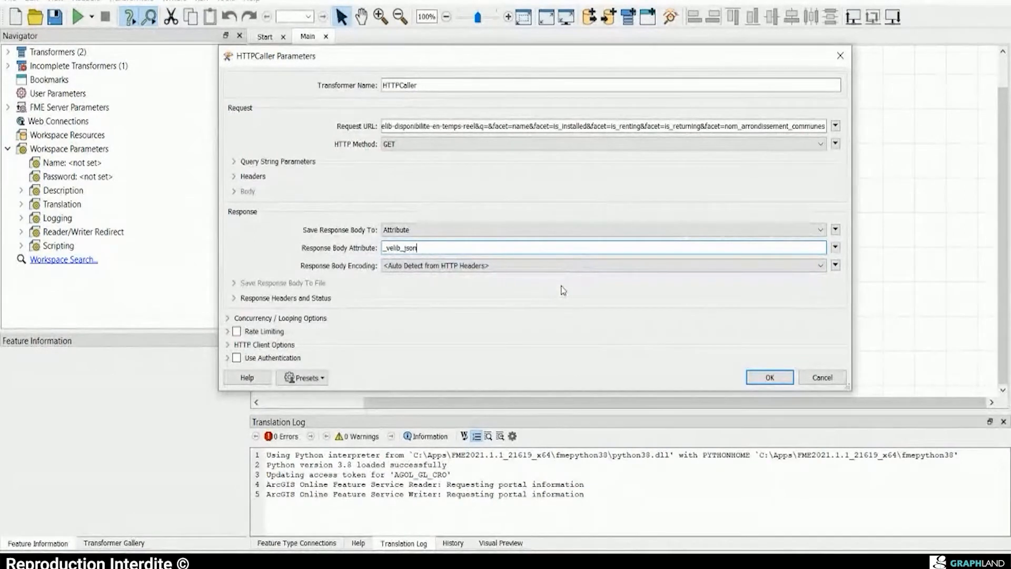
{"action": "left_click", "coordinate": [761, 380]}
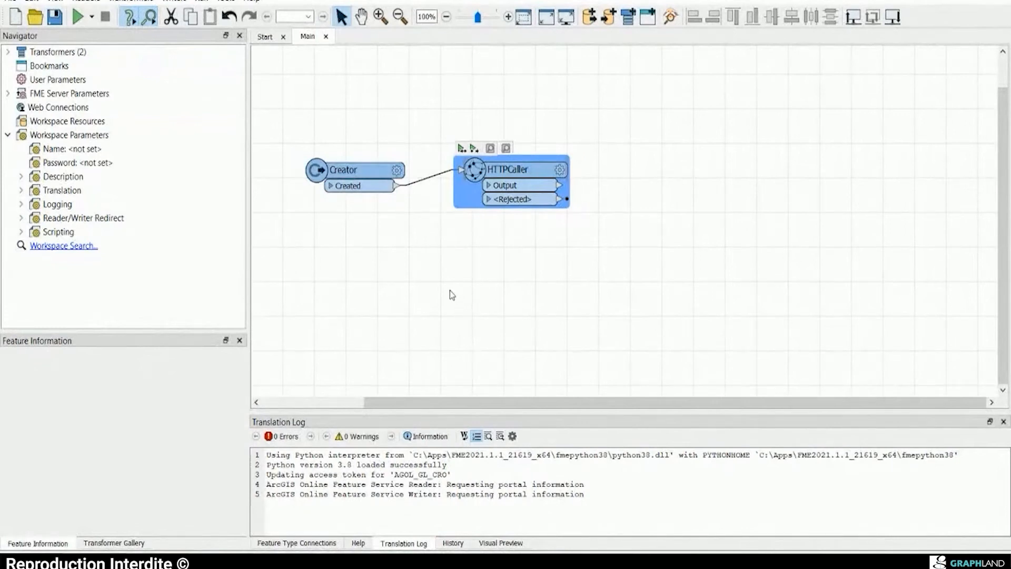
Step: Run the workspace and display the HTTPCaller's cached Output feature in an enlarged data preview
{"action": "key", "text": "ctrl+r"}
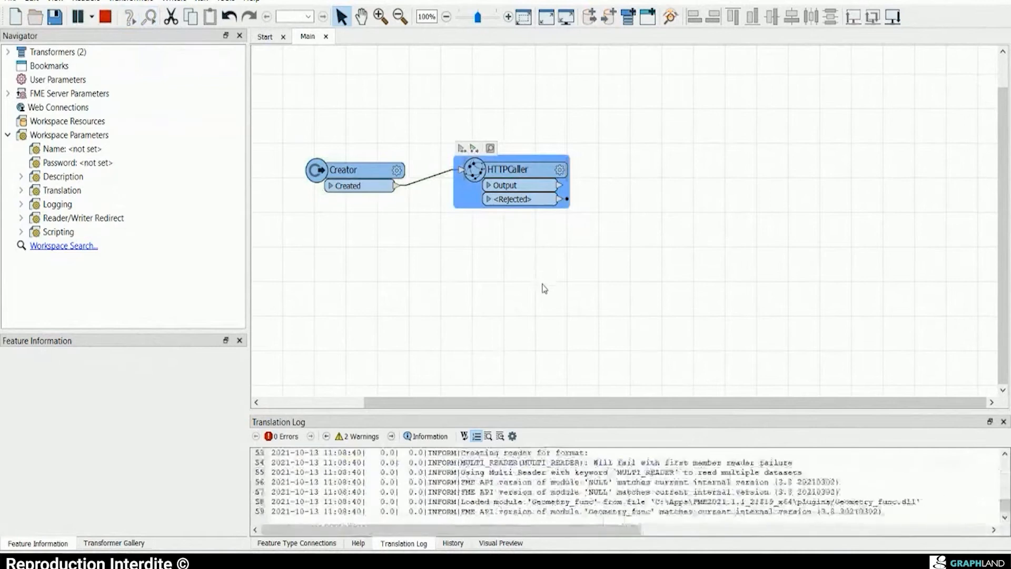
{"action": "middle_click", "coordinate": [688, 254]}
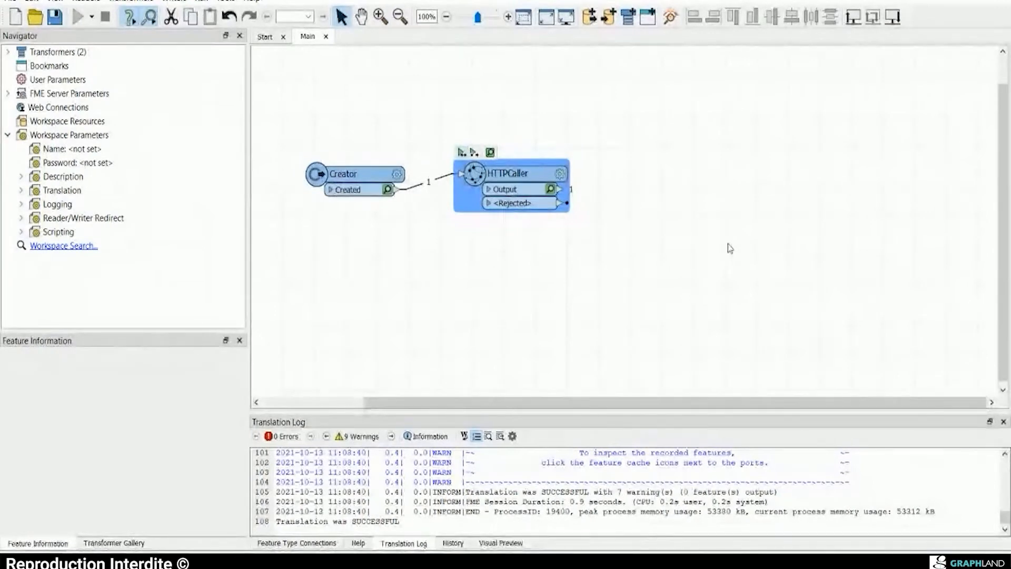
{"action": "left_click", "coordinate": [550, 188]}
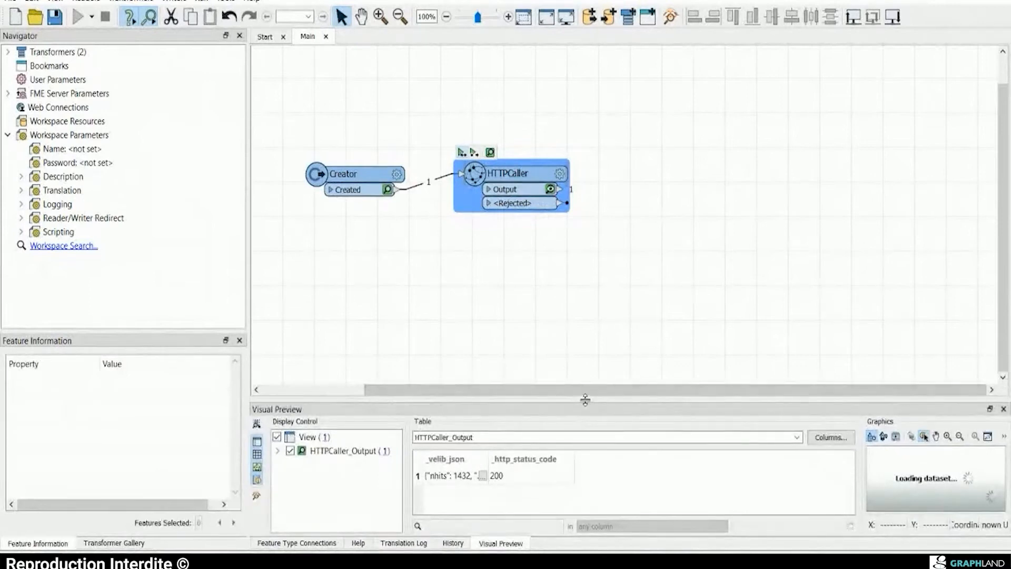
{"action": "left_click_drag", "start_coordinate": [582, 403], "coordinate": [578, 297]}
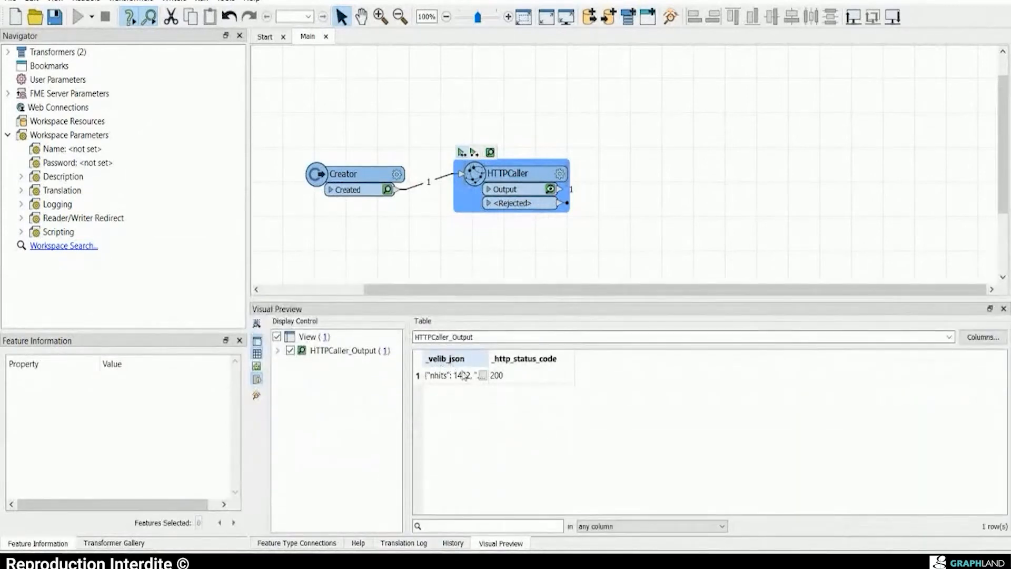
Step: View the full _velib_json value of the output feature and examine the JSON from its nhits key to its end
{"action": "left_click", "coordinate": [482, 375]}
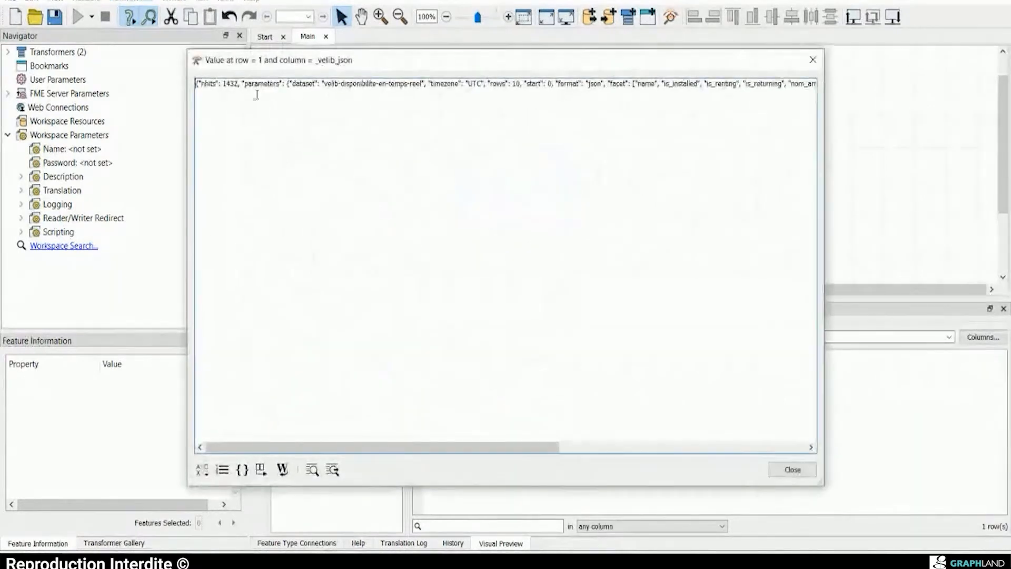
{"action": "left_click_drag", "start_coordinate": [206, 92], "coordinate": [815, 85]}
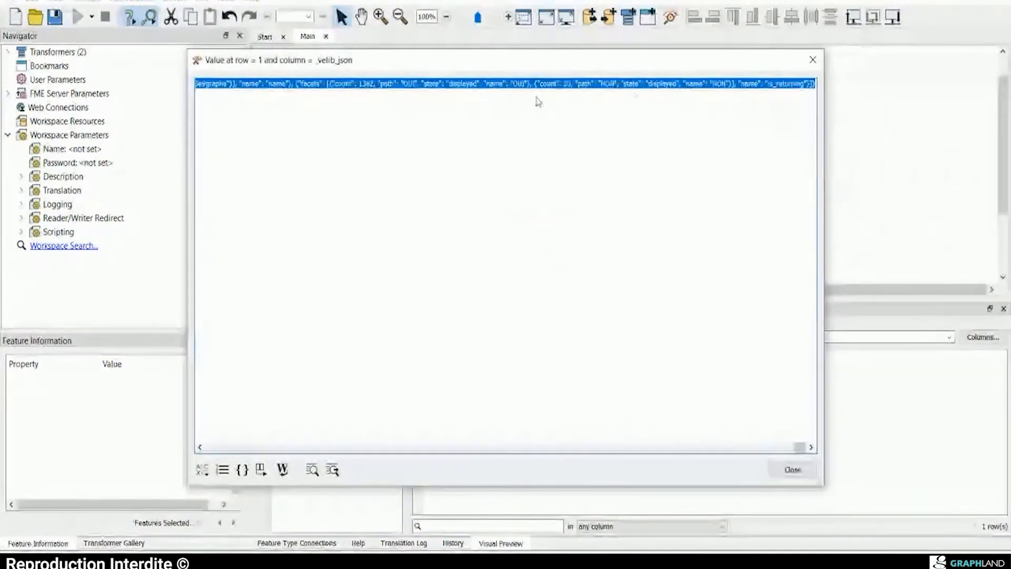
{"action": "left_click_drag", "start_coordinate": [800, 447], "coordinate": [207, 446]}
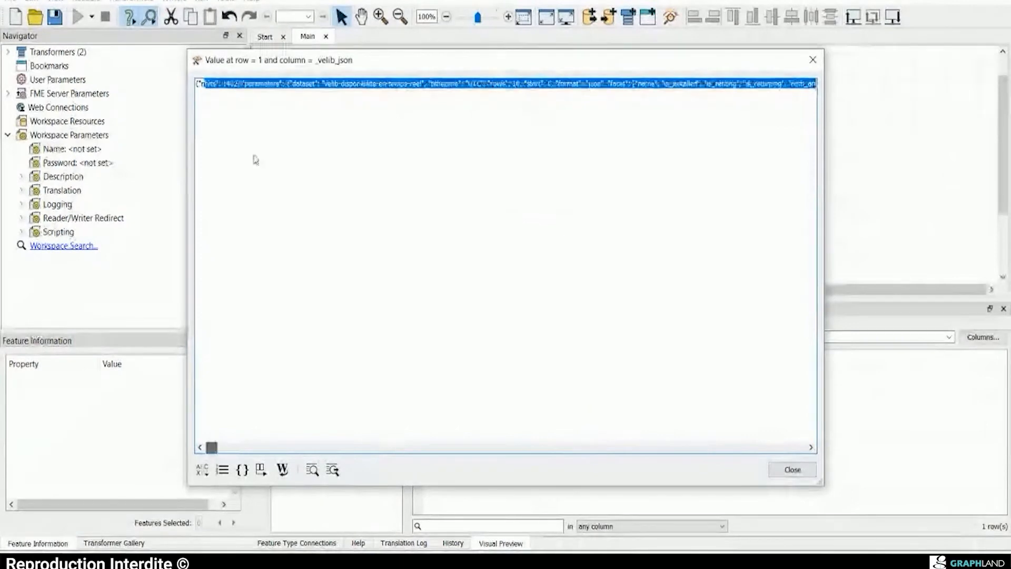
{"action": "left_click", "coordinate": [230, 92]}
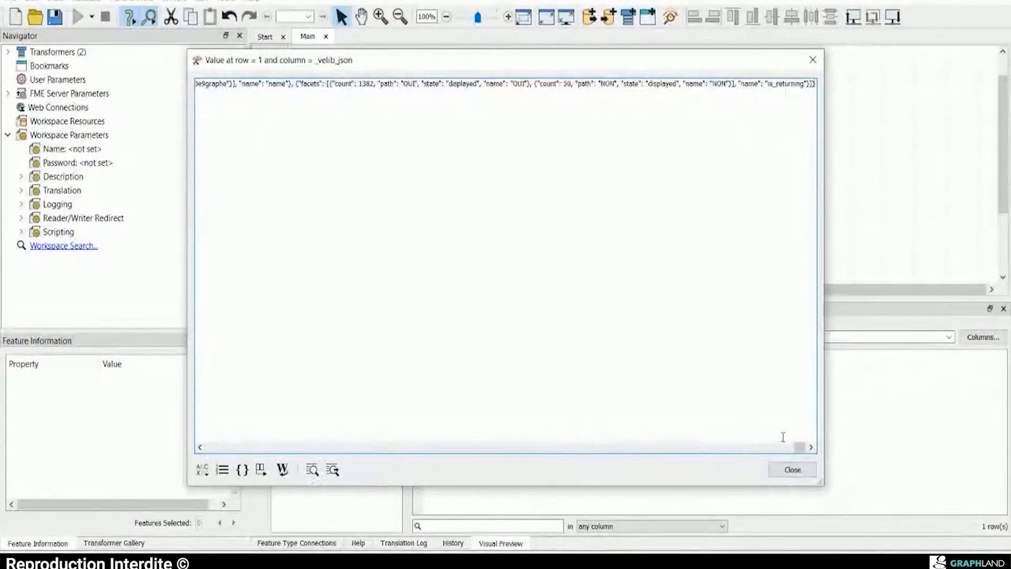
{"action": "left_click_drag", "start_coordinate": [799, 448], "coordinate": [210, 446]}
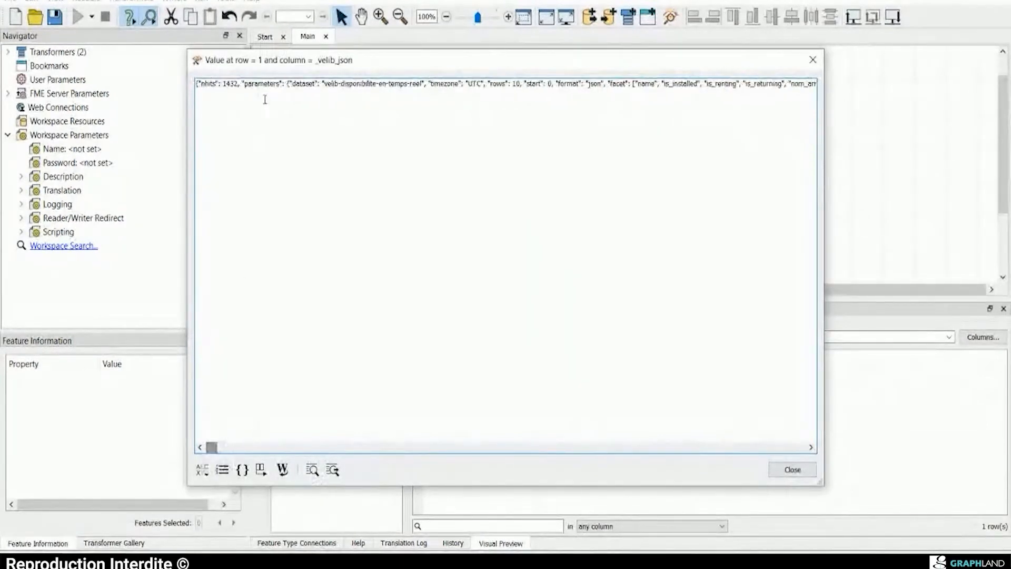
{"action": "double_click", "coordinate": [231, 83]}
{"action": "left_click", "coordinate": [812, 60]}
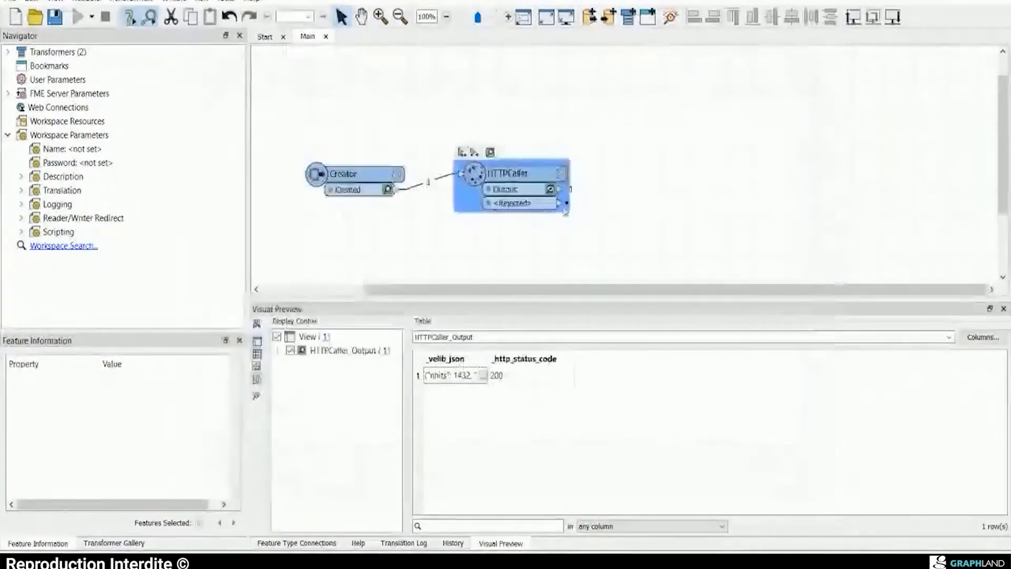
Step: Switch to the browser's Vélib API page and examine how its sample JSON response nests stations under the records key
{"action": "left_click", "coordinate": [663, 187]}
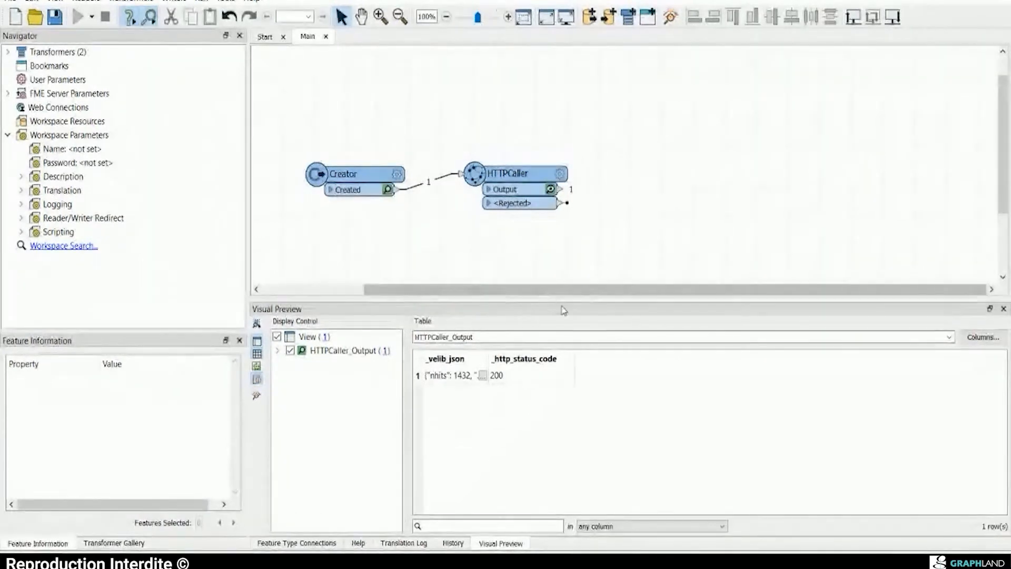
{"action": "mouse_move", "coordinate": [226, 559]}
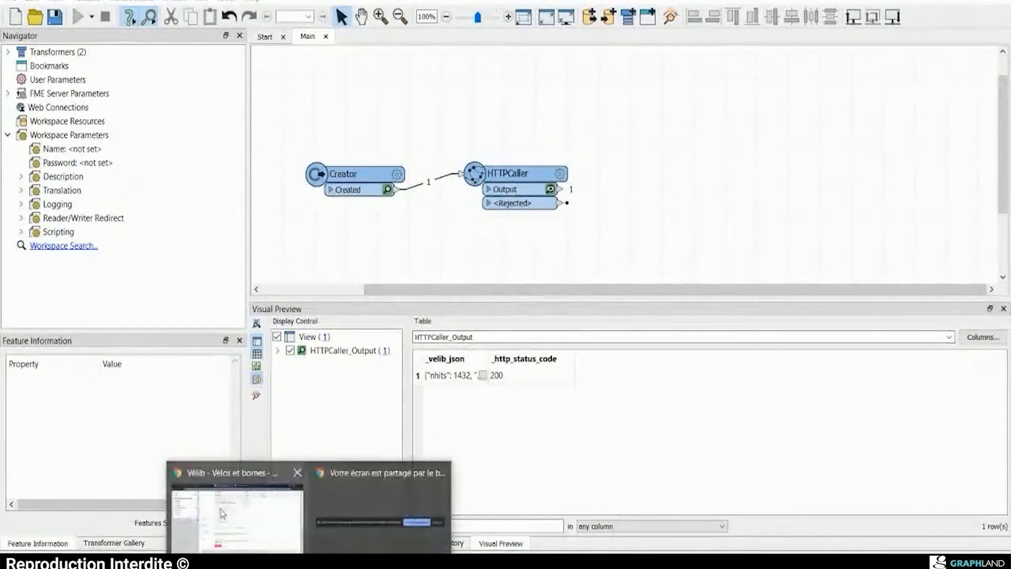
{"action": "left_click", "coordinate": [237, 508]}
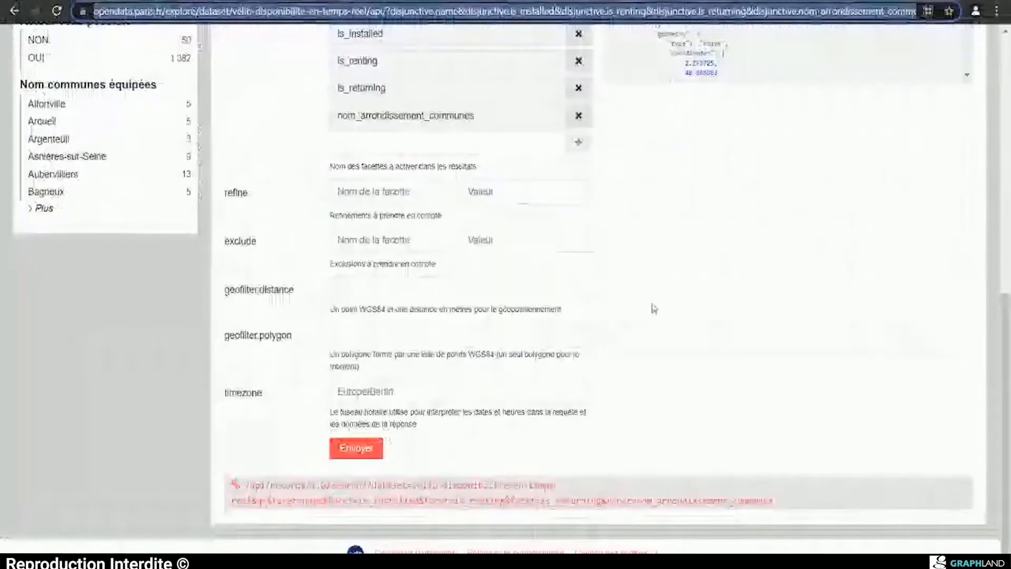
{"action": "scroll", "coordinate": [653, 308], "scroll_direction": "up", "scroll_amount": 8}
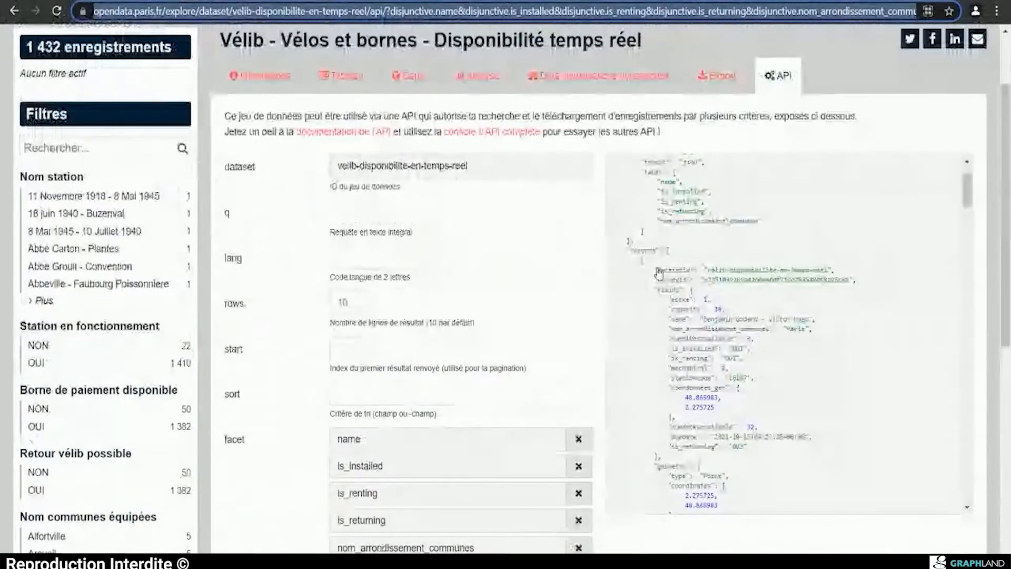
{"action": "scroll", "coordinate": [658, 271], "scroll_direction": "up", "scroll_amount": 2}
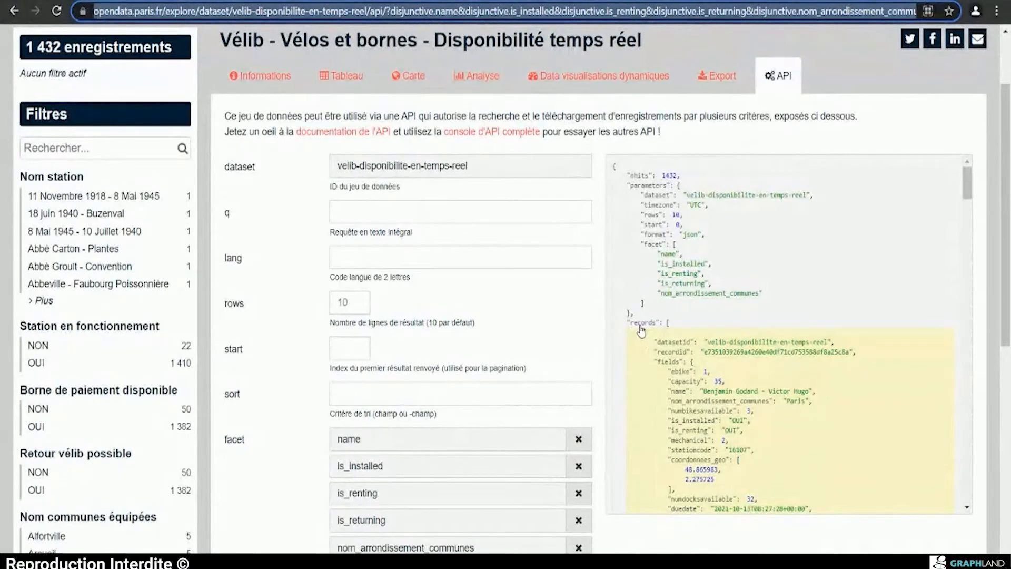
{"action": "scroll", "coordinate": [727, 364], "scroll_direction": "down", "scroll_amount": 3}
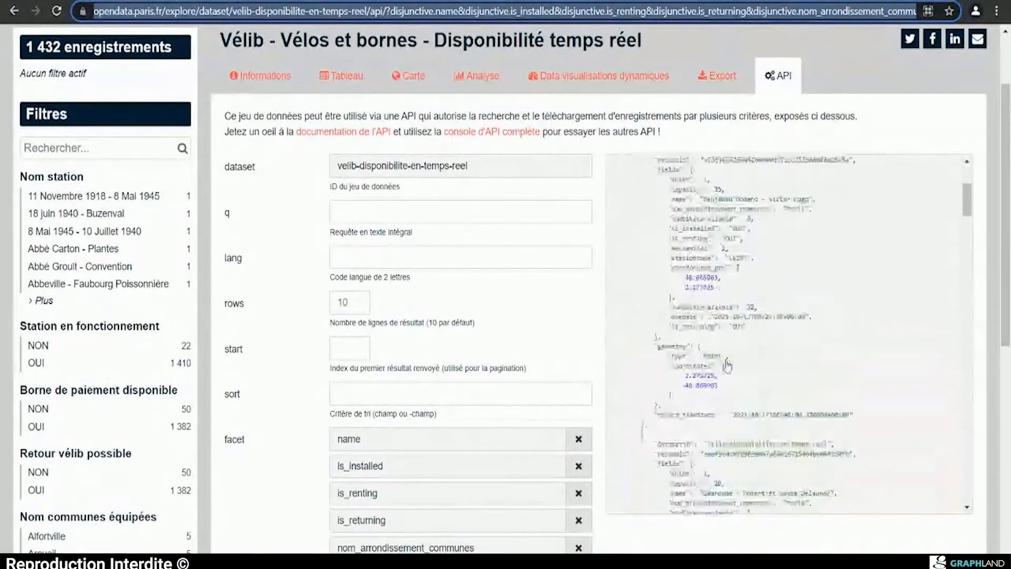
{"action": "scroll", "coordinate": [727, 365], "scroll_direction": "down", "scroll_amount": 5}
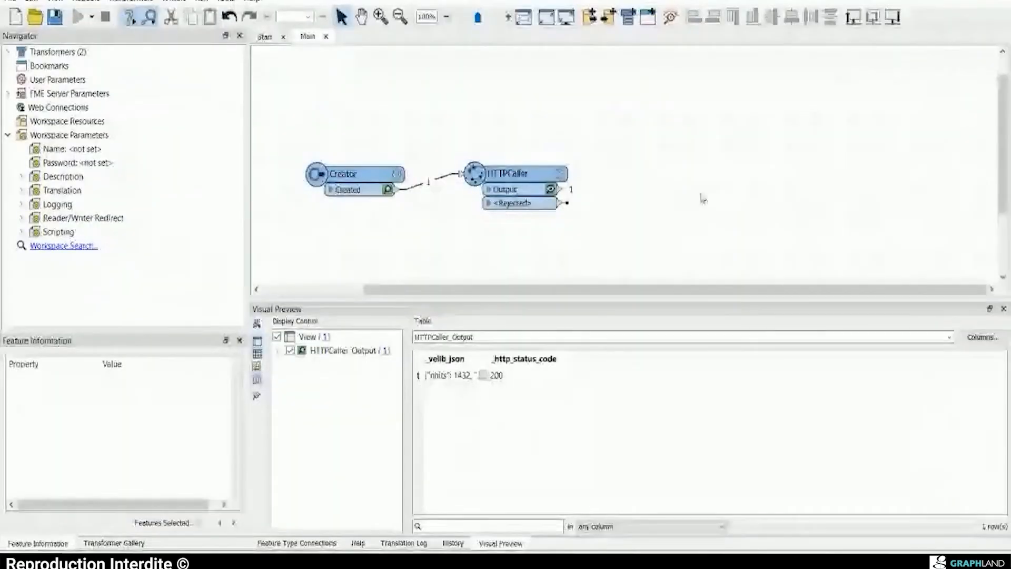
Step: Switch back to FME Workbench, add a JSONExtractor transformer and place it beside the HTTPCaller, fed from its Output port
{"action": "type", "text": "josn"}
{"action": "key", "text": "BackSpace"}
{"action": "key", "text": "BackSpace"}
{"action": "key", "text": "BackSpace"}
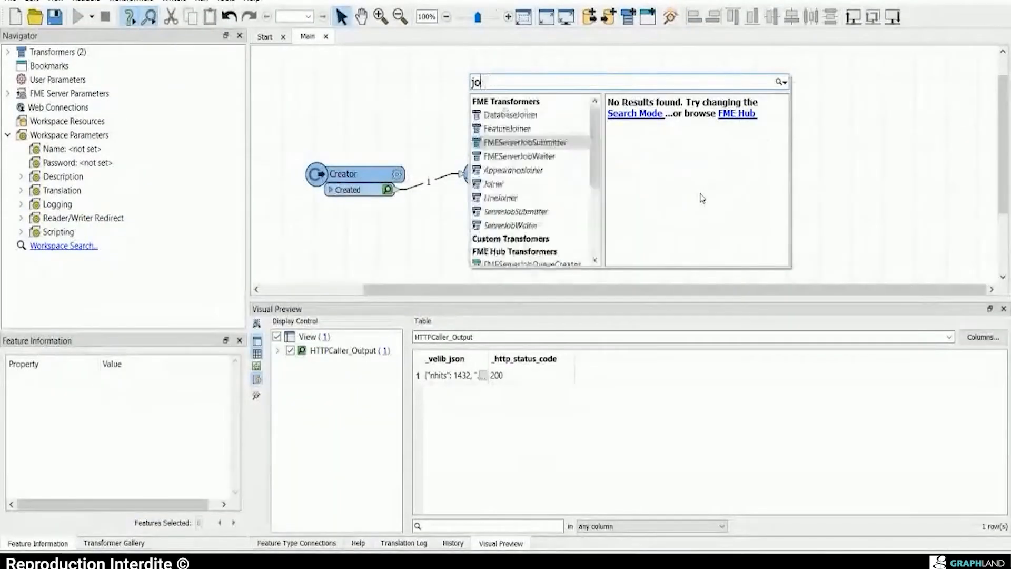
{"action": "type", "text": "son"}
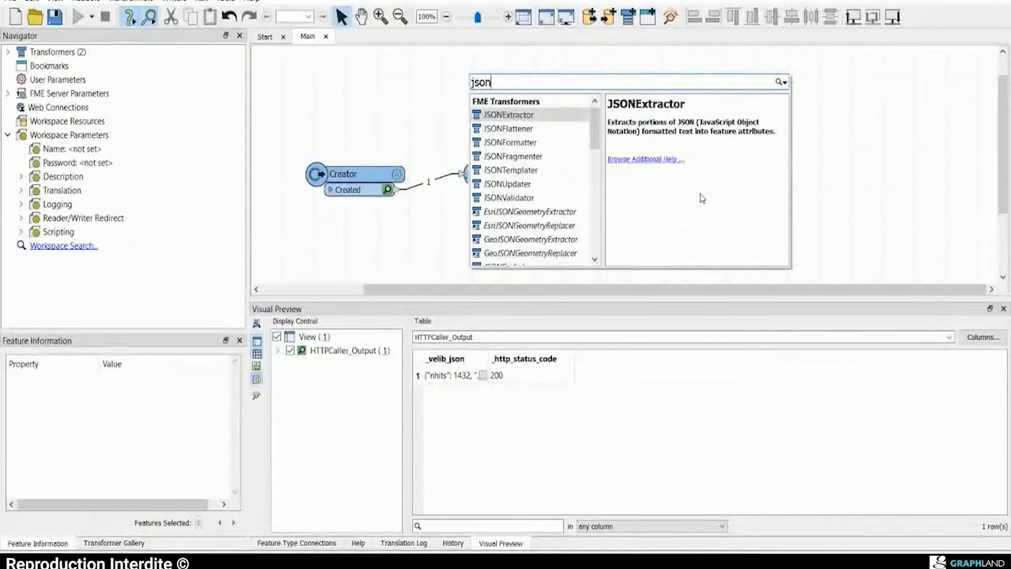
{"action": "double_click", "coordinate": [534, 115]}
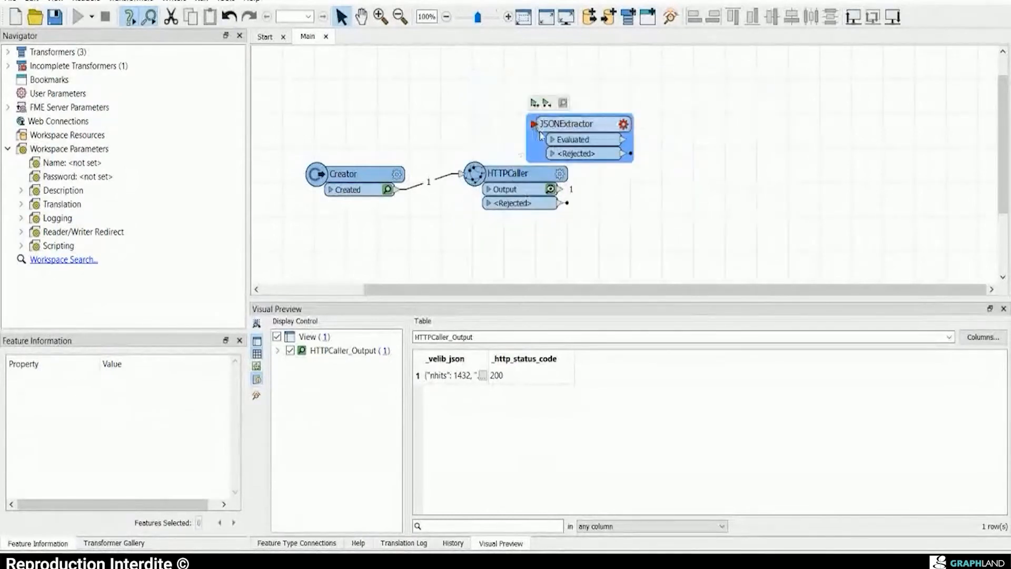
{"action": "left_click_drag", "start_coordinate": [563, 126], "coordinate": [641, 172]}
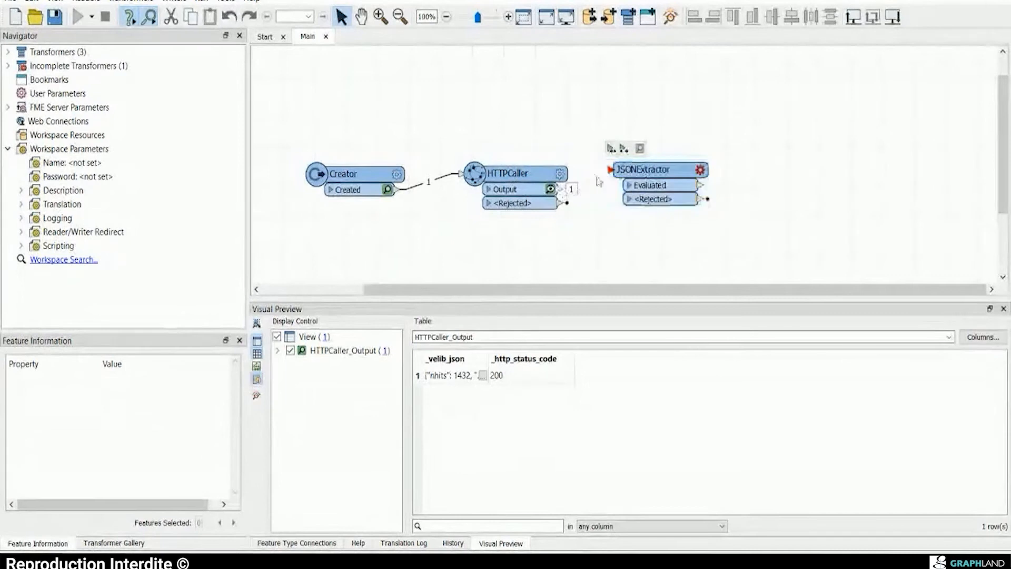
Step: Set the JSONExtractor's JSON Document to the value of the _velib_json attribute
{"action": "double_click", "coordinate": [681, 178]}
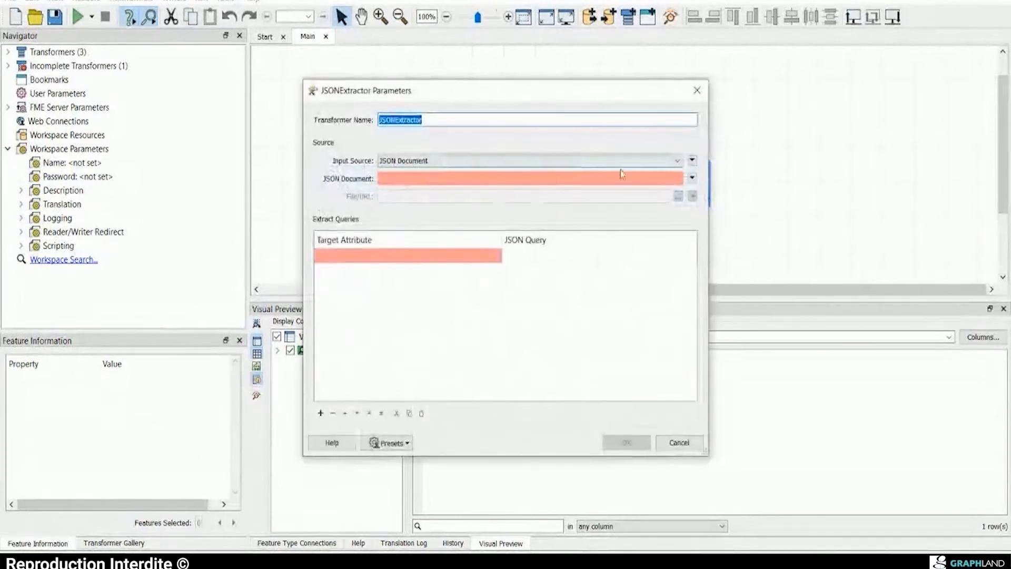
{"action": "left_click", "coordinate": [691, 179]}
{"action": "mouse_move", "coordinate": [779, 194]}
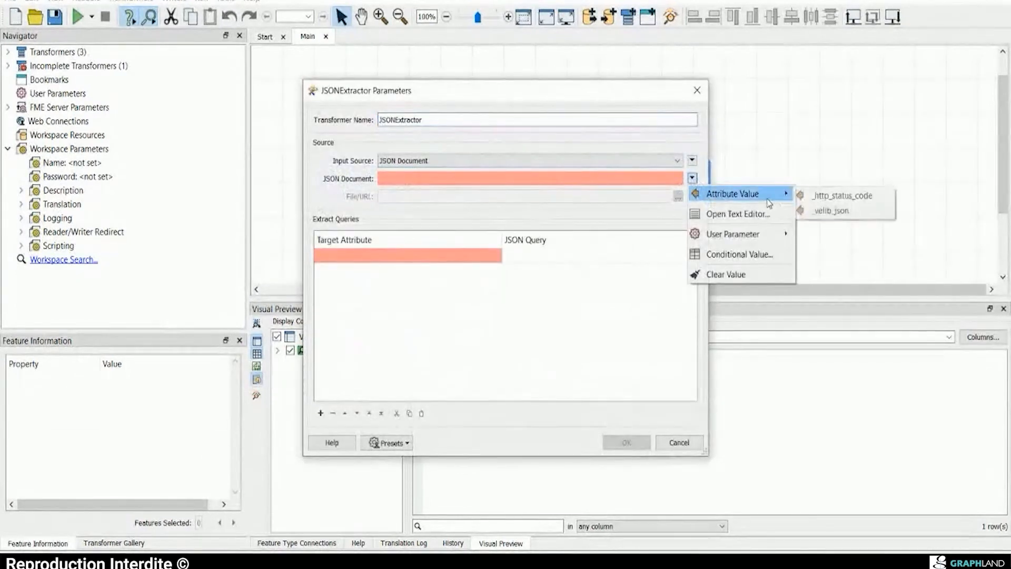
{"action": "left_click", "coordinate": [837, 210]}
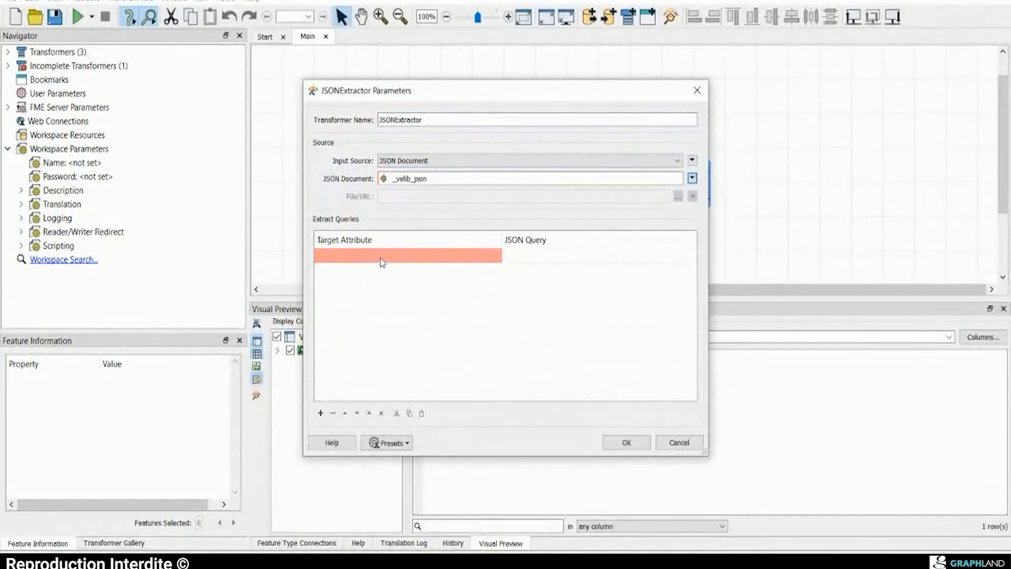
Step: Enter recorrs as the extract query's target attribute and start its JSON query with json["records"
{"action": "left_click", "coordinate": [379, 257]}
{"action": "type", "text": "reco"}
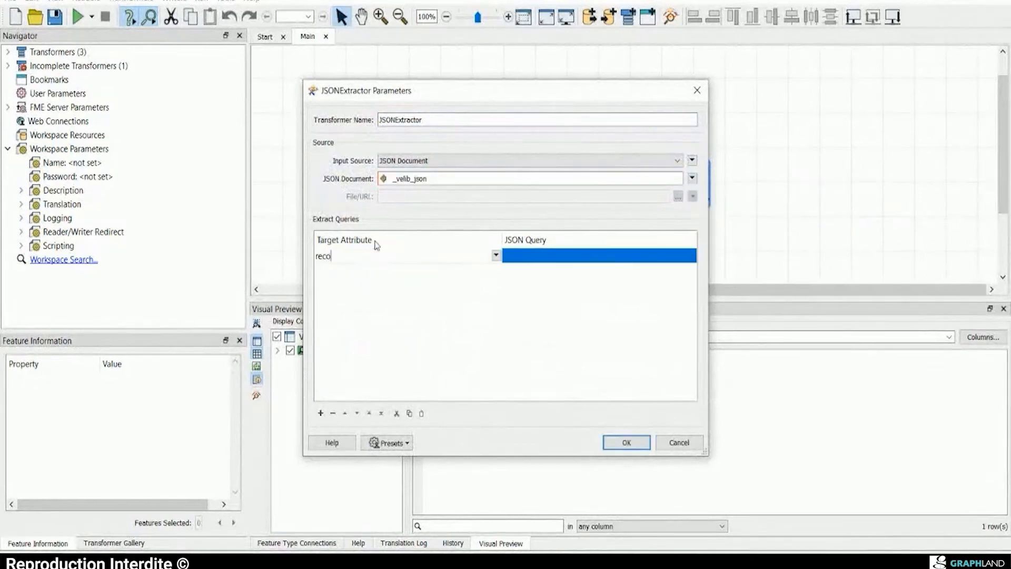
{"action": "type", "text": "rrs"}
{"action": "key", "text": "BackSpace"}
{"action": "type", "text": "rs"}
{"action": "left_click", "coordinate": [546, 261]}
{"action": "type", "text": "jso"}
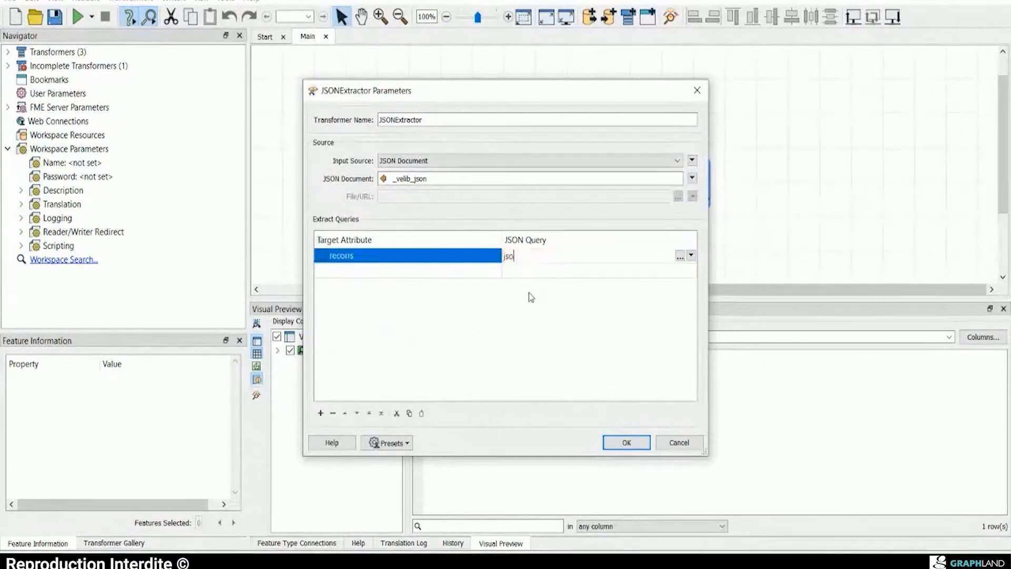
{"action": "type", "text": "n[\"records\""}
Step: Check the records key in the browser's sample JSON, complete the extract query as json["records"] and accept the JSONExtractor's parameters
{"action": "mouse_move", "coordinate": [310, 561]}
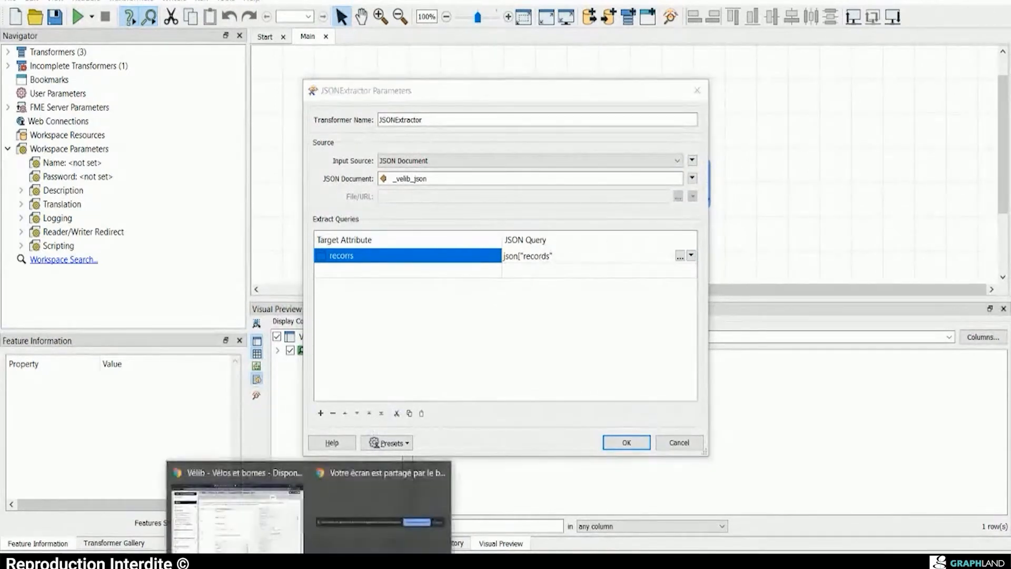
{"action": "left_click", "coordinate": [277, 533]}
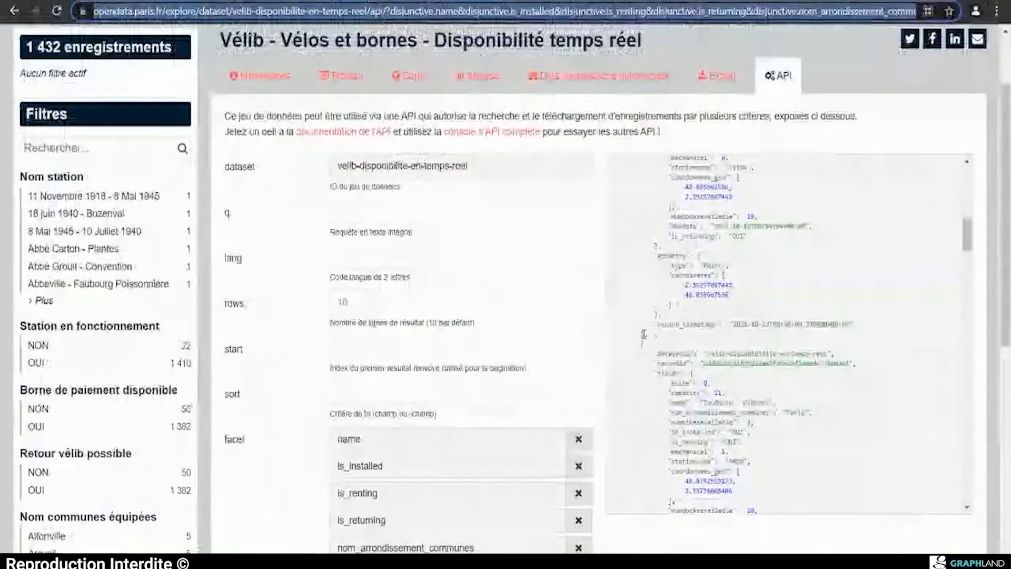
{"action": "scroll", "coordinate": [646, 335], "scroll_direction": "up", "scroll_amount": 8}
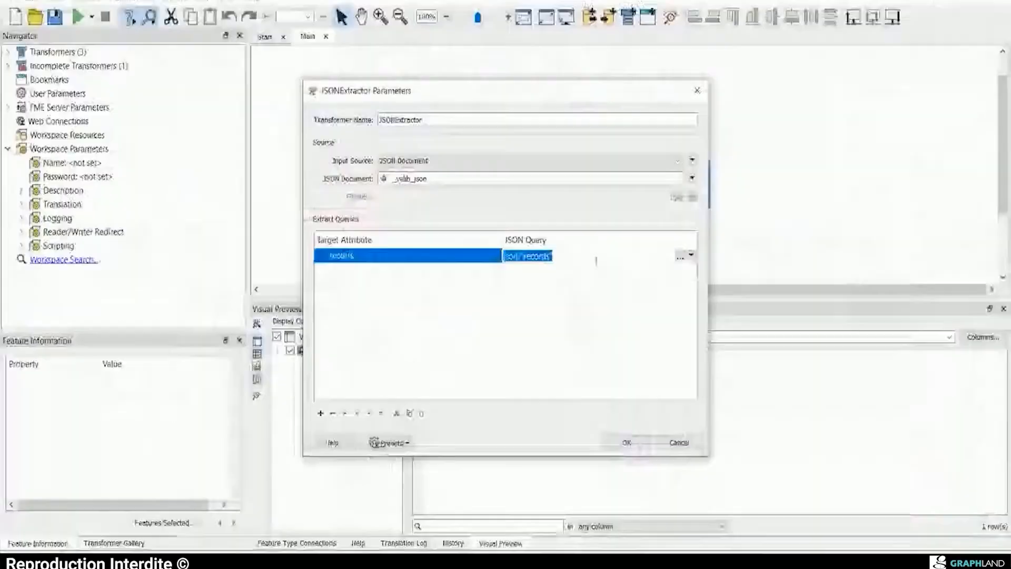
{"action": "left_click", "coordinate": [595, 256]}
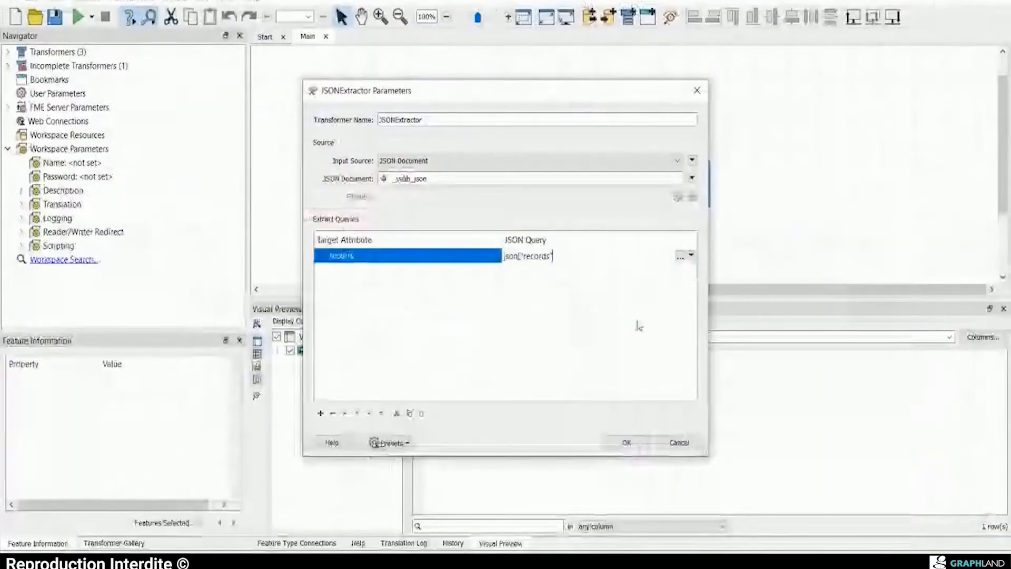
{"action": "left_click", "coordinate": [626, 442]}
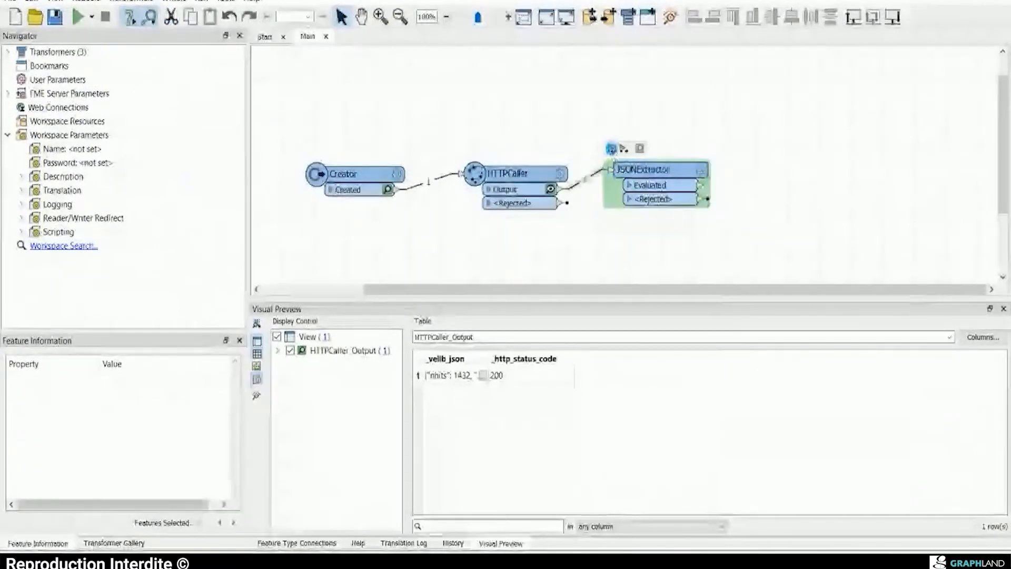
Step: Run the workspace up to the JSONExtractor and inspect the full recorrs value of its Evaluated feature
{"action": "left_click", "coordinate": [612, 150]}
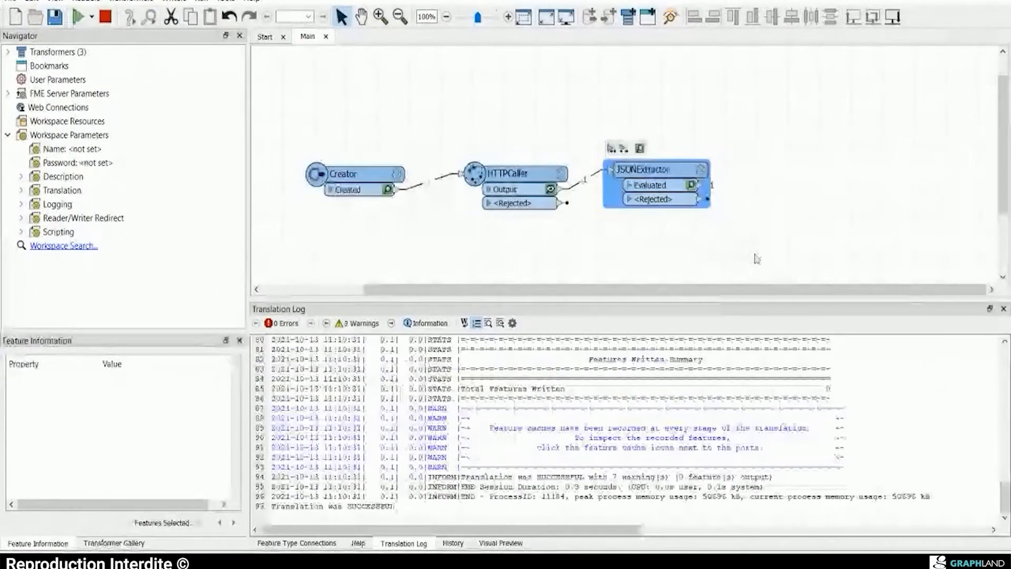
{"action": "left_click", "coordinate": [632, 376]}
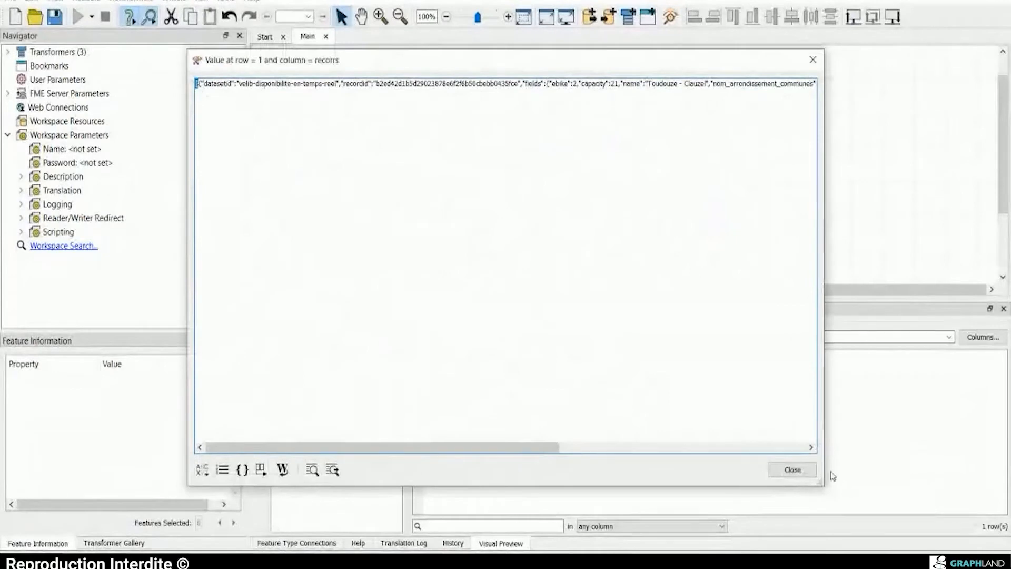
{"action": "left_click", "coordinate": [803, 470]}
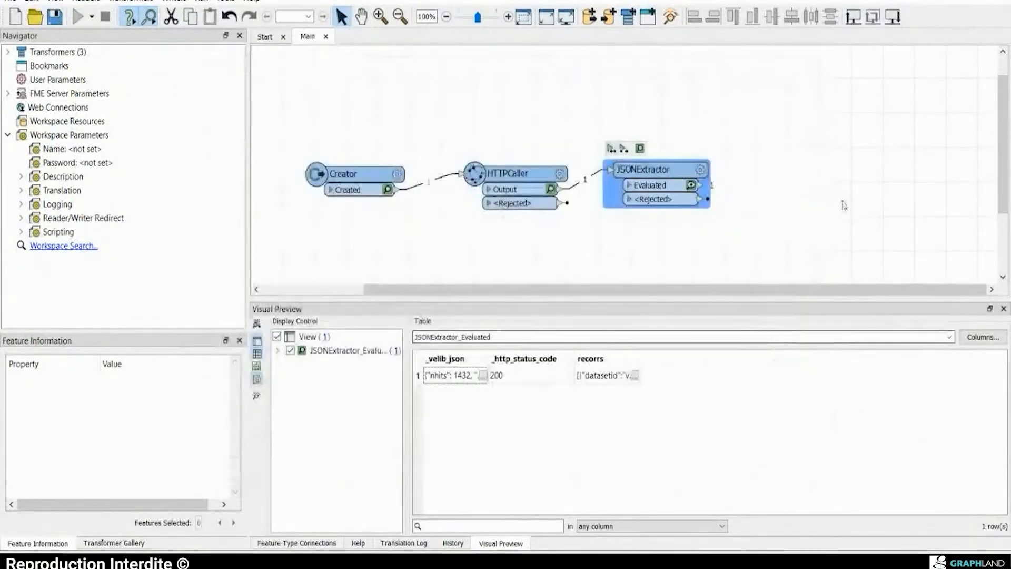
Step: Add a JSONFragmenter transformer, place it beside the JSONExtractor and connect it to the Evaluated port
{"action": "left_click", "coordinate": [922, 222]}
{"action": "type", "text": "josn"}
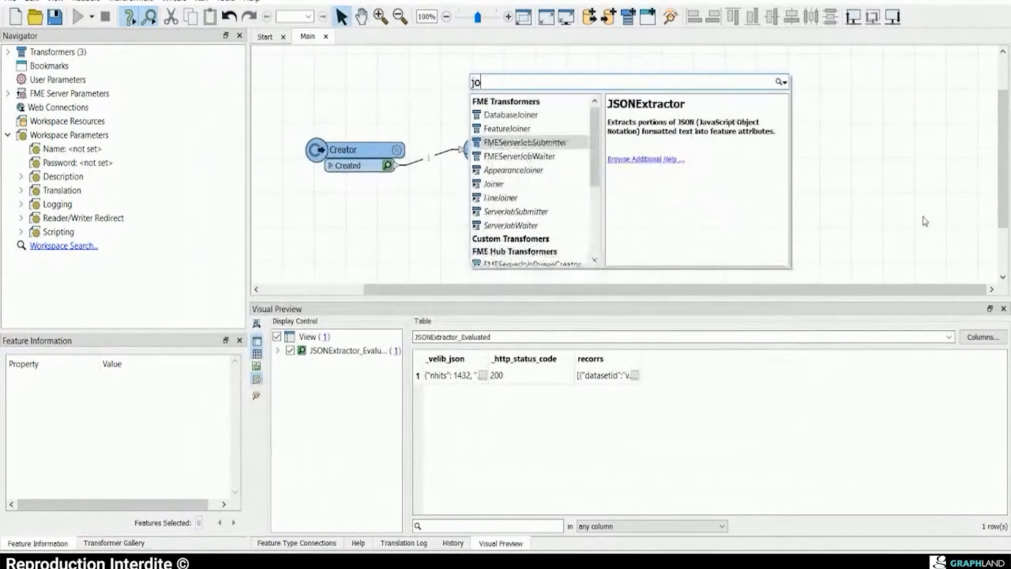
{"action": "key", "text": "BackSpace"}
{"action": "key", "text": "BackSpace"}
{"action": "key", "text": "BackSpace"}
{"action": "type", "text": "s"}
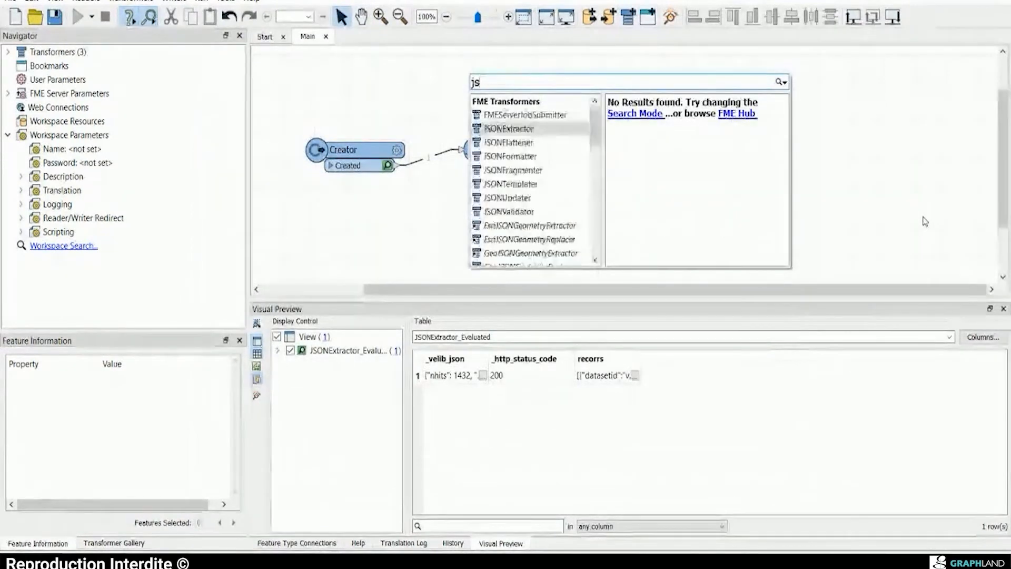
{"action": "type", "text": "on"}
{"action": "key", "text": "Down"}
{"action": "key", "text": "Down"}
{"action": "key", "text": "Down"}
{"action": "key", "text": "Down"}
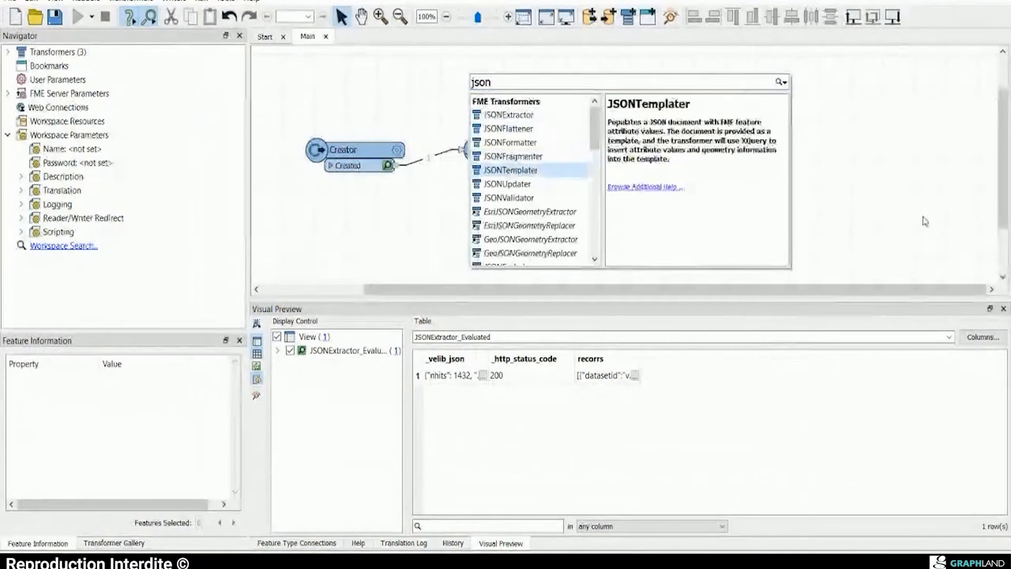
{"action": "key", "text": "Up"}
{"action": "key", "text": "Return"}
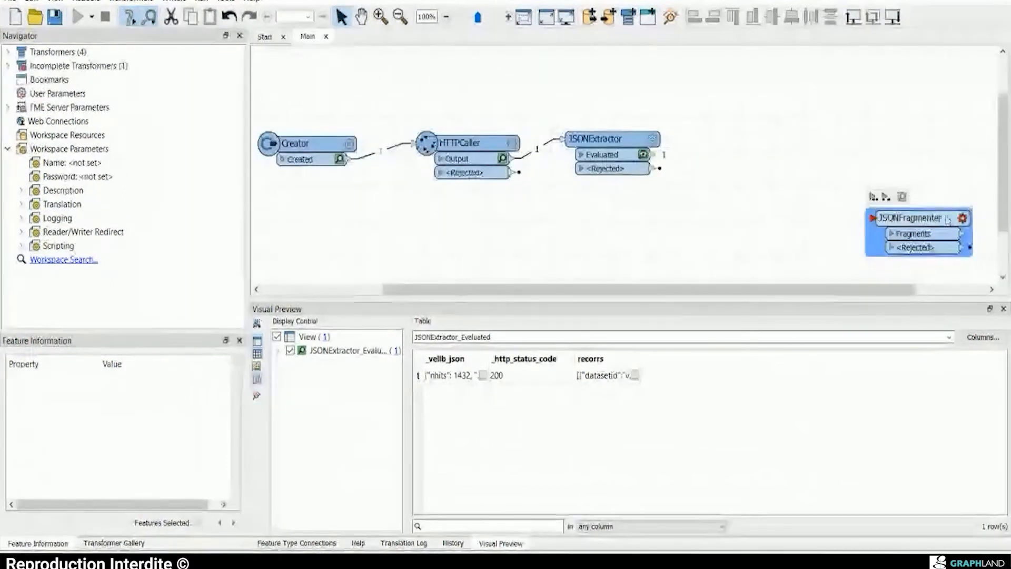
{"action": "left_click_drag", "start_coordinate": [924, 221], "coordinate": [735, 138]}
{"action": "left_click", "coordinate": [710, 154]}
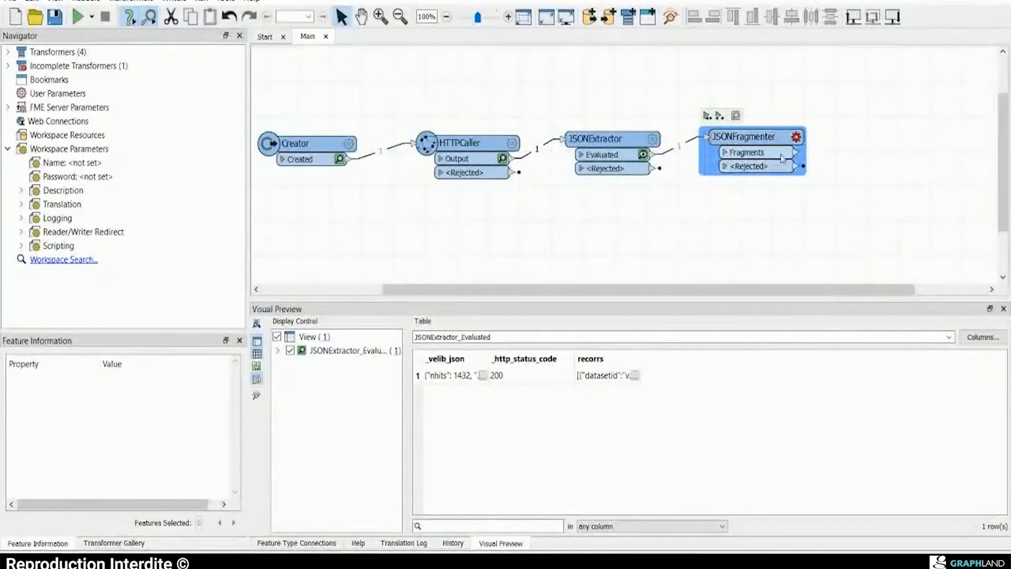
{"action": "left_click", "coordinate": [795, 136]}
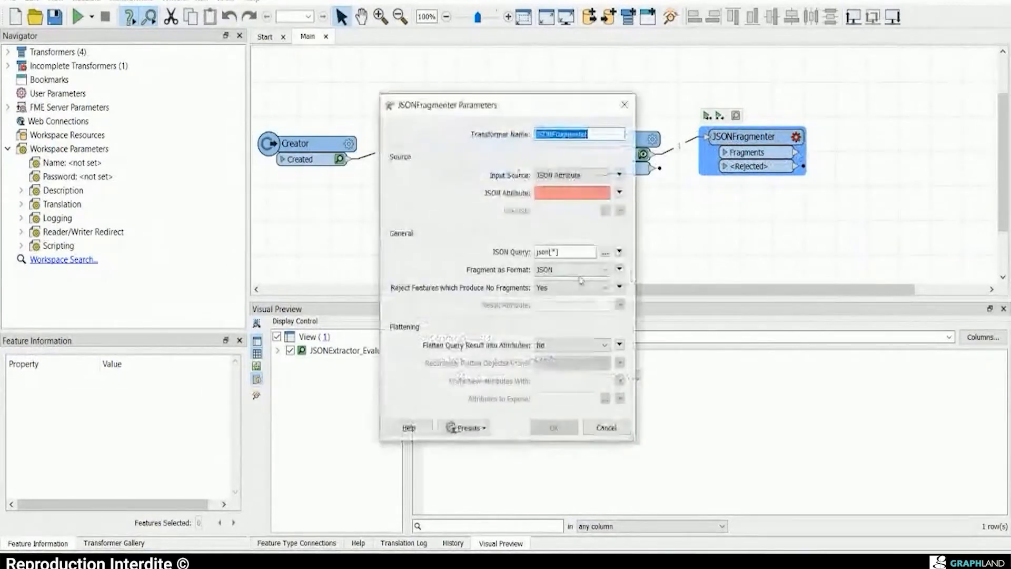
{"action": "left_click", "coordinate": [579, 192]}
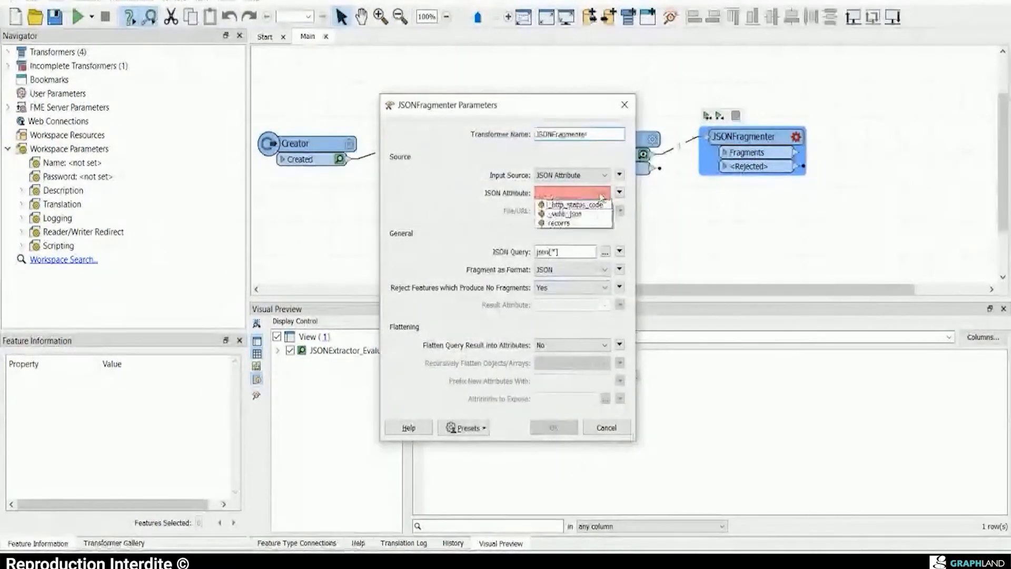
{"action": "left_click", "coordinate": [578, 224]}
{"action": "left_click", "coordinate": [554, 427]}
Step: Rename the JSONExtractor's target attribute as records and accept its parameters
{"action": "left_click", "coordinate": [653, 139]}
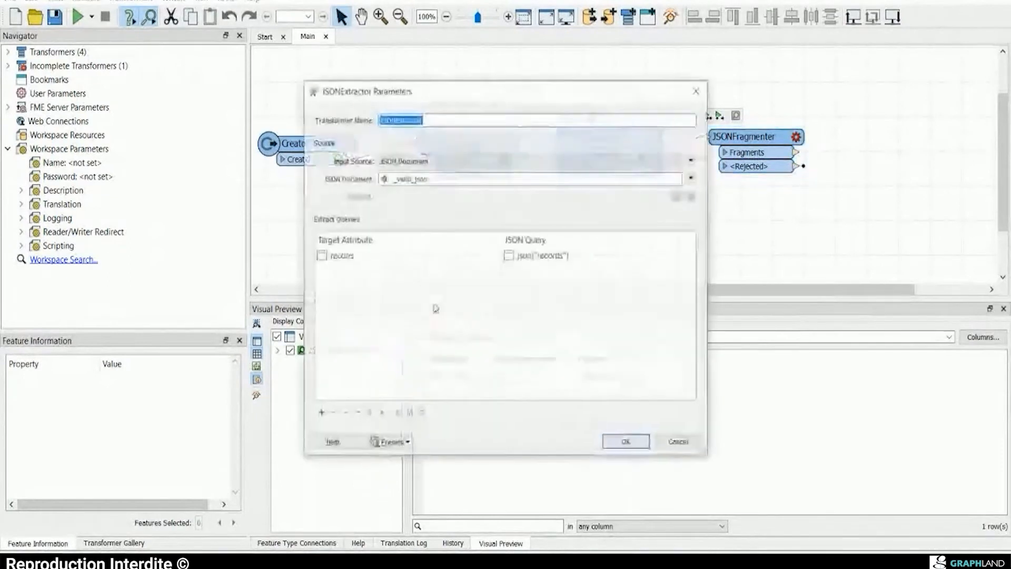
{"action": "left_click", "coordinate": [361, 259]}
{"action": "left_click", "coordinate": [358, 257]}
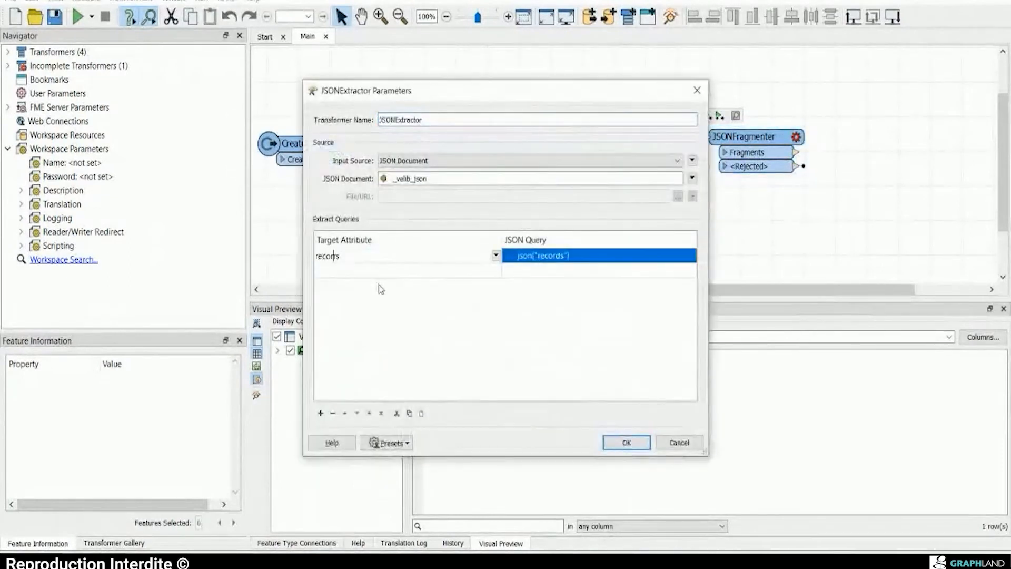
{"action": "type", "text": "d"}
{"action": "left_click", "coordinate": [635, 445]}
Step: Configure the JSONFragmenter to read the records attribute, with its query result flattened into attributes and objects/arrays flattened recursively
{"action": "left_click", "coordinate": [795, 137]}
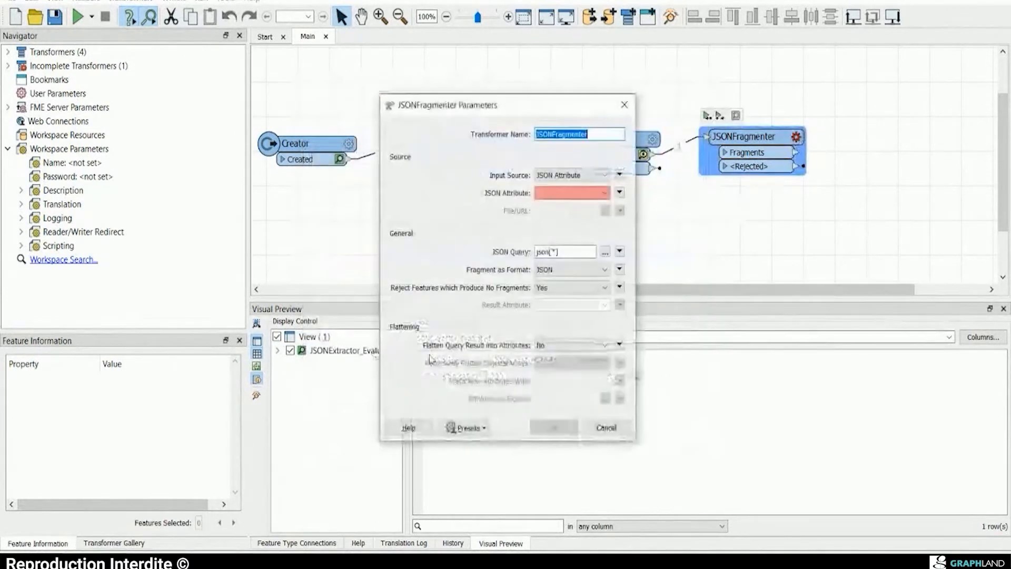
{"action": "left_click", "coordinate": [604, 193]}
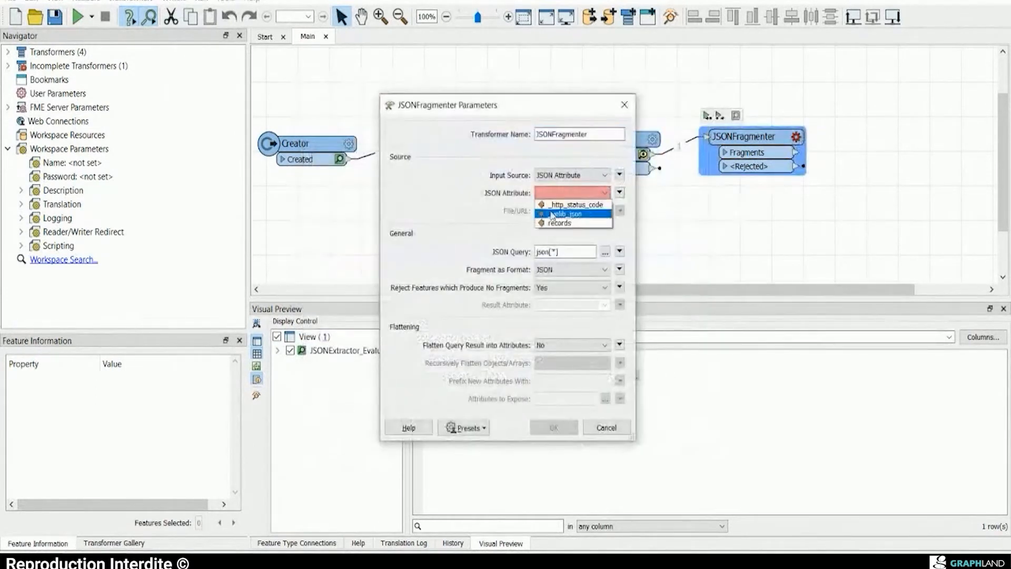
{"action": "left_click", "coordinate": [587, 221]}
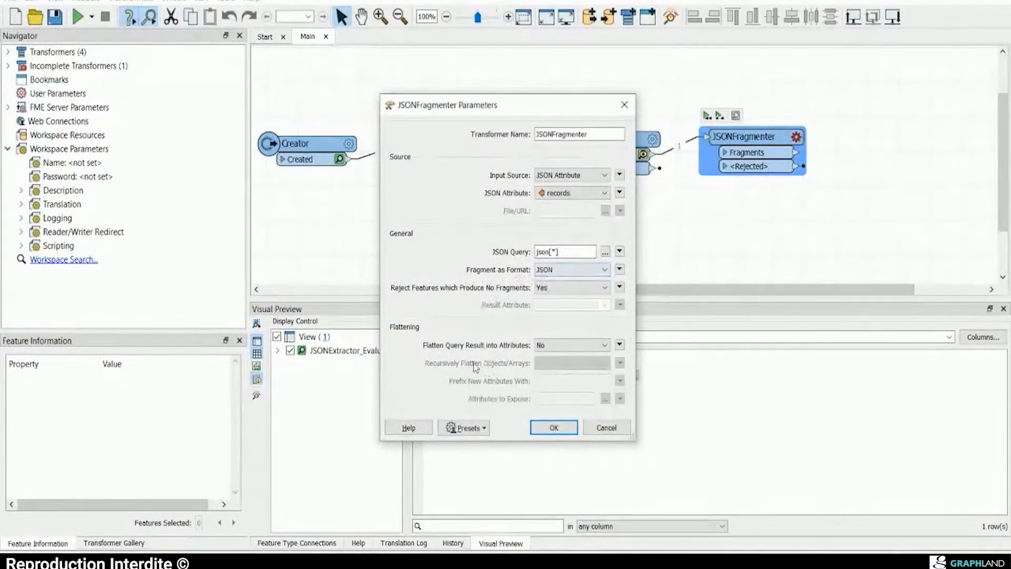
{"action": "left_click", "coordinate": [559, 346]}
{"action": "left_click", "coordinate": [558, 366]}
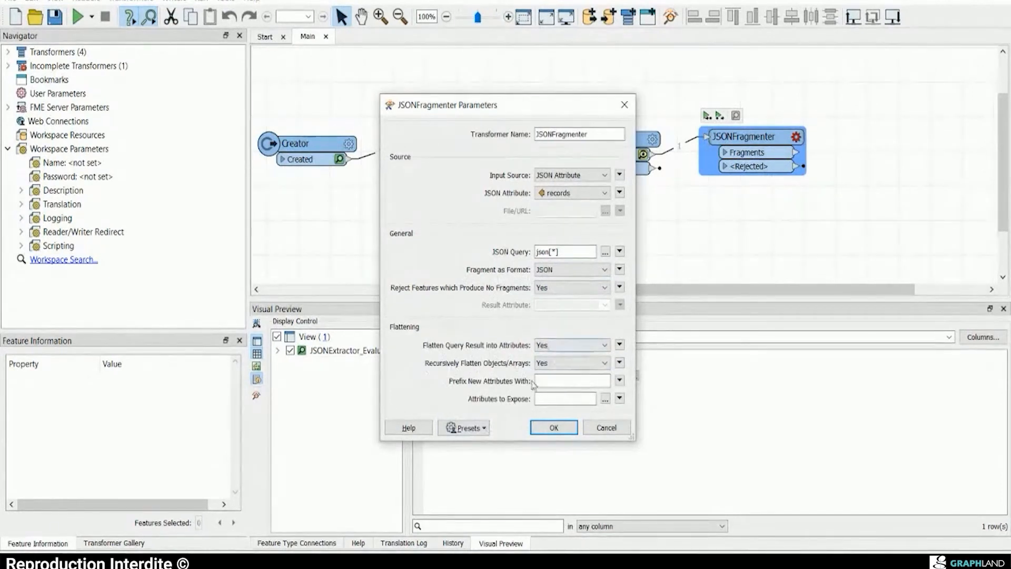
{"action": "left_click", "coordinate": [550, 431]}
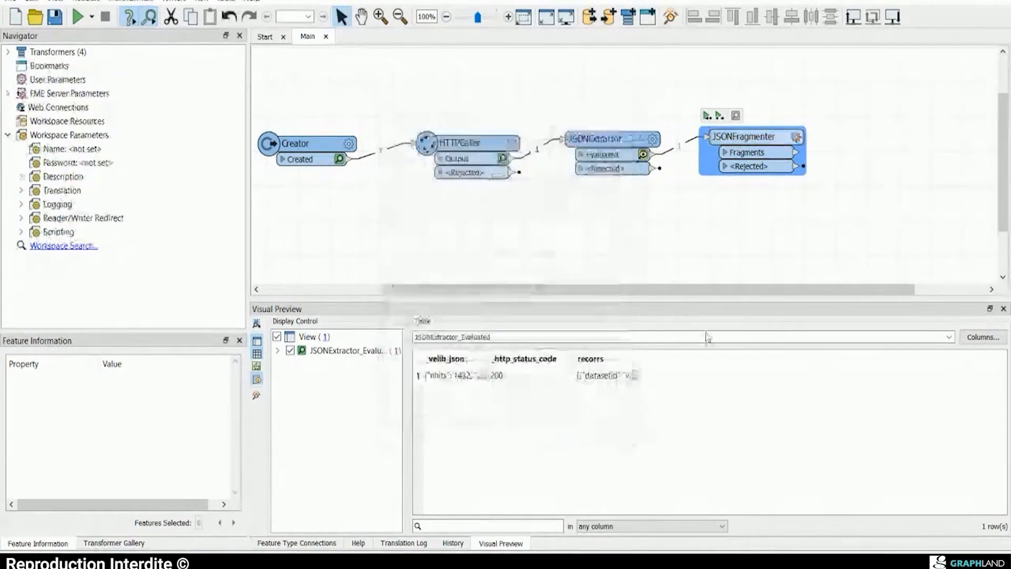
Step: Run the workspace up to the JSONFragmenter, display its Fragments features in the table and select feature 10
{"action": "left_click", "coordinate": [708, 116]}
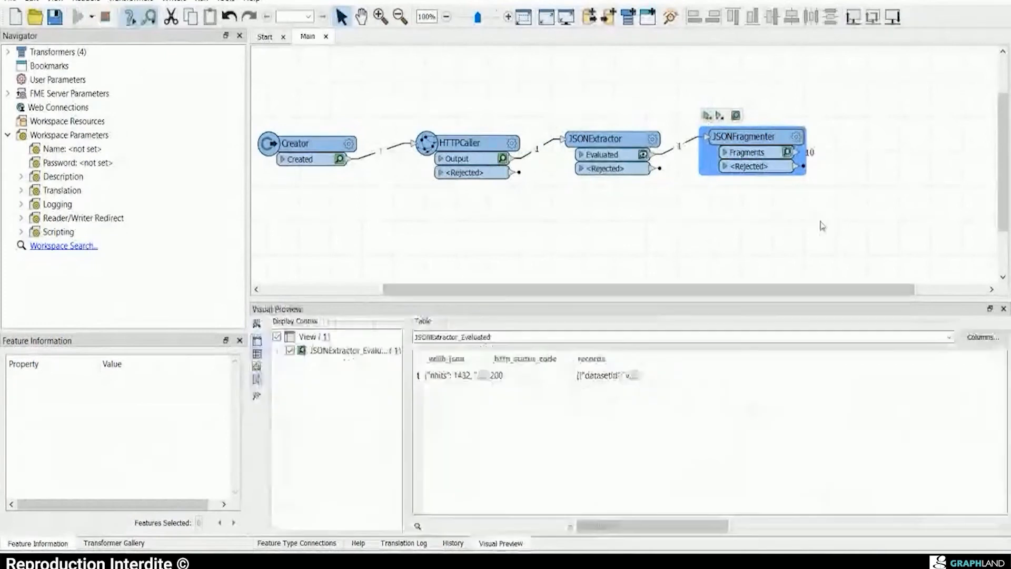
{"action": "left_click_drag", "start_coordinate": [820, 223], "coordinate": [579, 200]}
{"action": "left_click", "coordinate": [687, 134]}
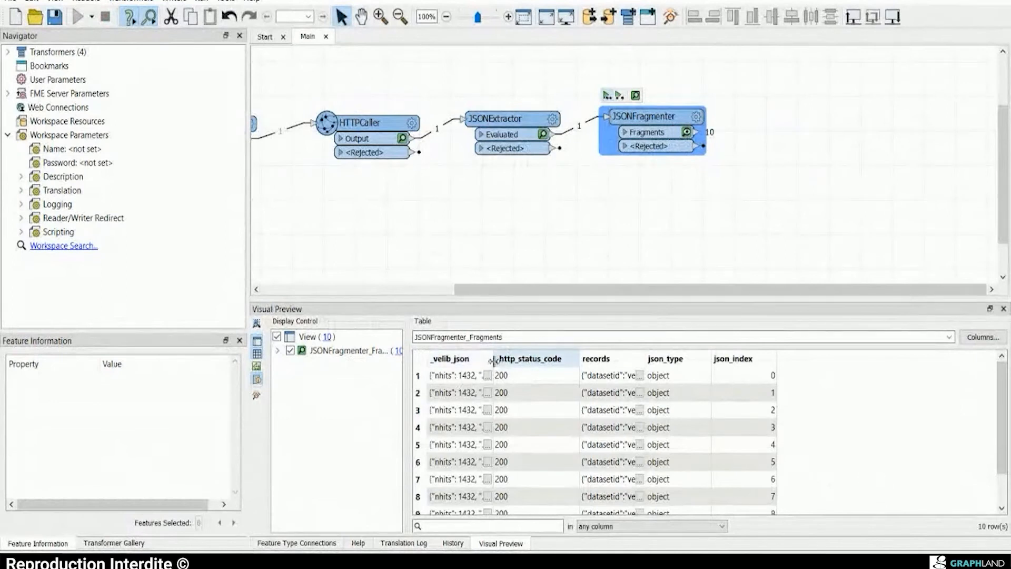
{"action": "left_click_drag", "start_coordinate": [493, 361], "coordinate": [457, 390]}
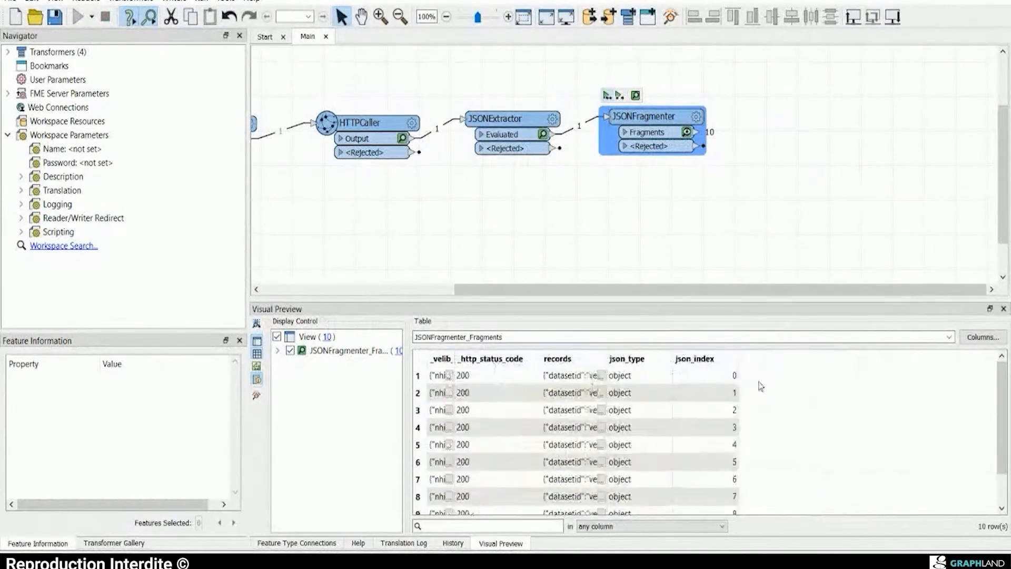
{"action": "left_click_drag", "start_coordinate": [736, 361], "coordinate": [843, 361]}
{"action": "scroll", "coordinate": [773, 441], "scroll_direction": "down", "scroll_amount": 1}
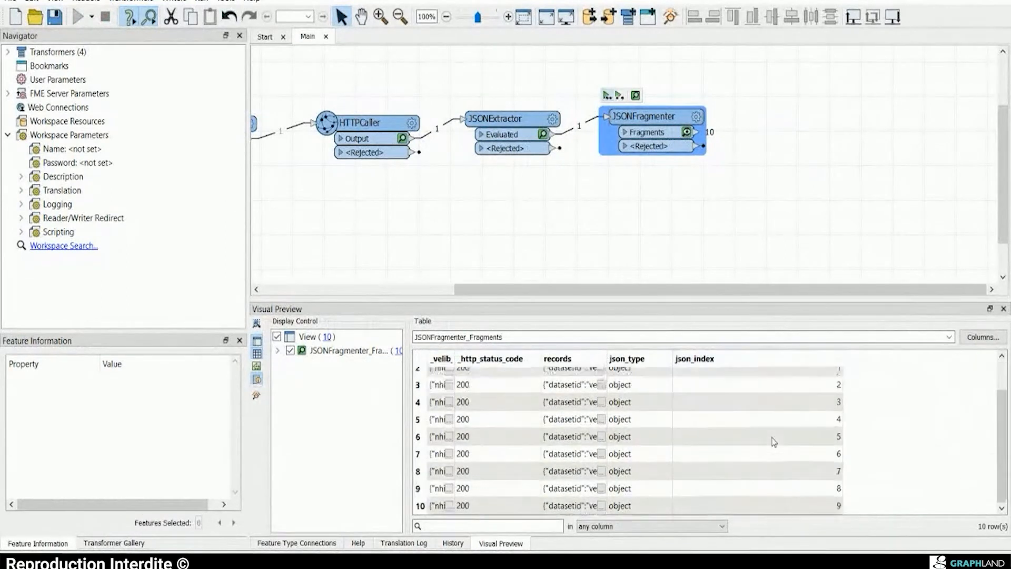
{"action": "left_click", "coordinate": [788, 504]}
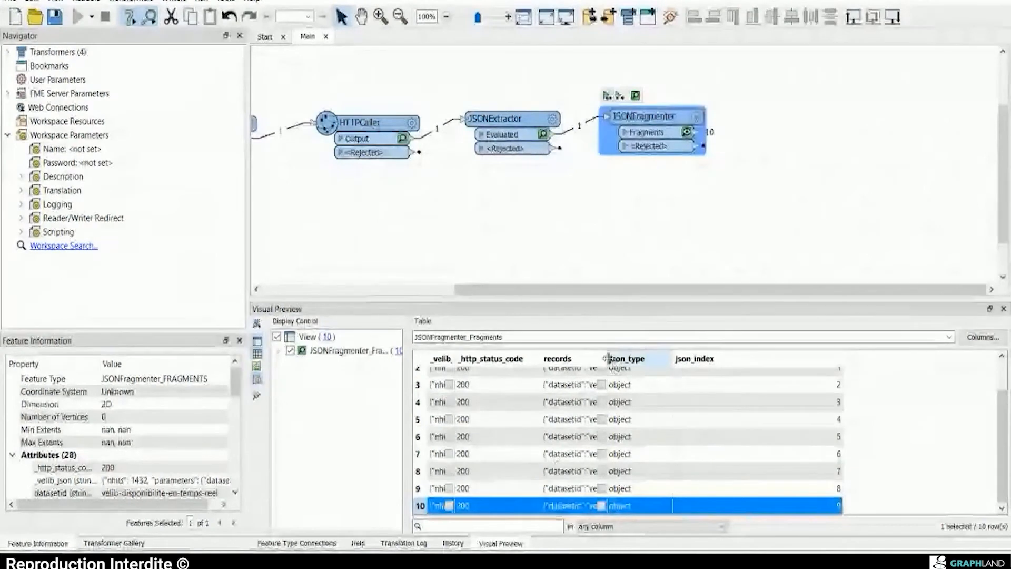
Step: Widen the records column and inspect the full records value of row 3
{"action": "left_click_drag", "start_coordinate": [608, 359], "coordinate": [670, 359]}
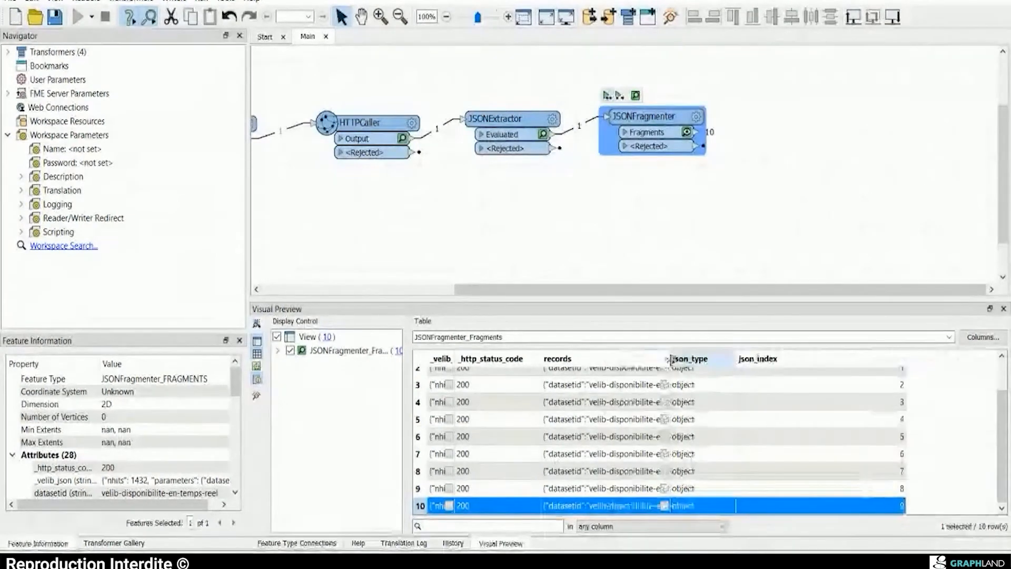
{"action": "left_click", "coordinate": [664, 385]}
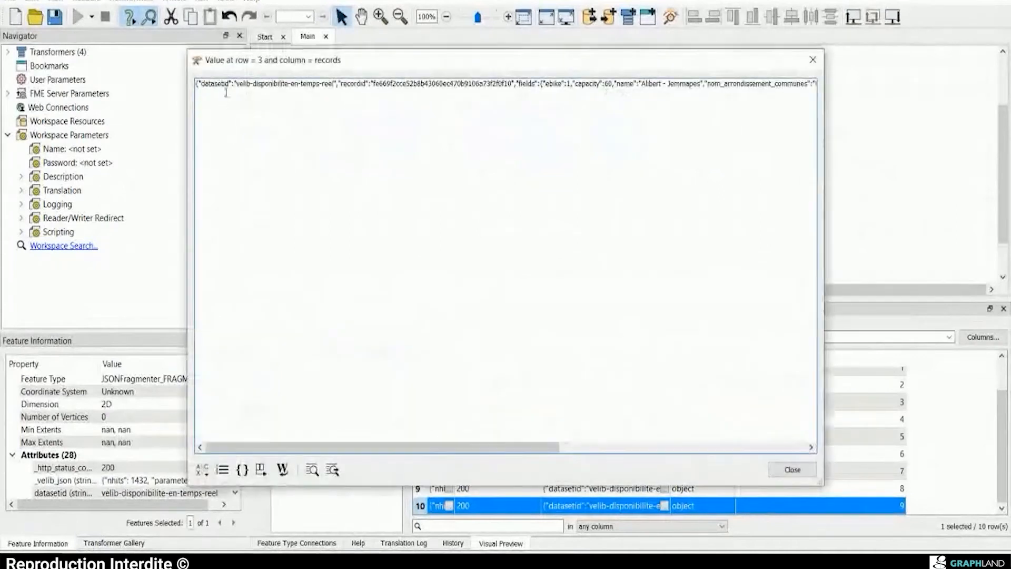
{"action": "left_click_drag", "start_coordinate": [278, 84], "coordinate": [689, 83]}
{"action": "left_click", "coordinate": [812, 60]}
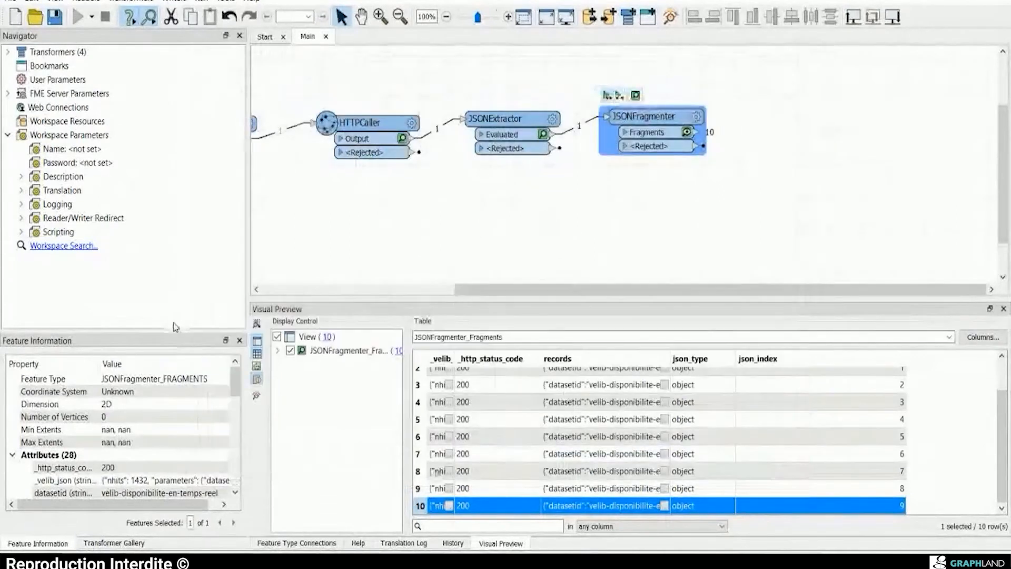
Step: Enlarge the feature information area to read attribute names and values in full, and review the JSONFragmenter's flattening settings
{"action": "left_click_drag", "start_coordinate": [173, 322], "coordinate": [173, 100]}
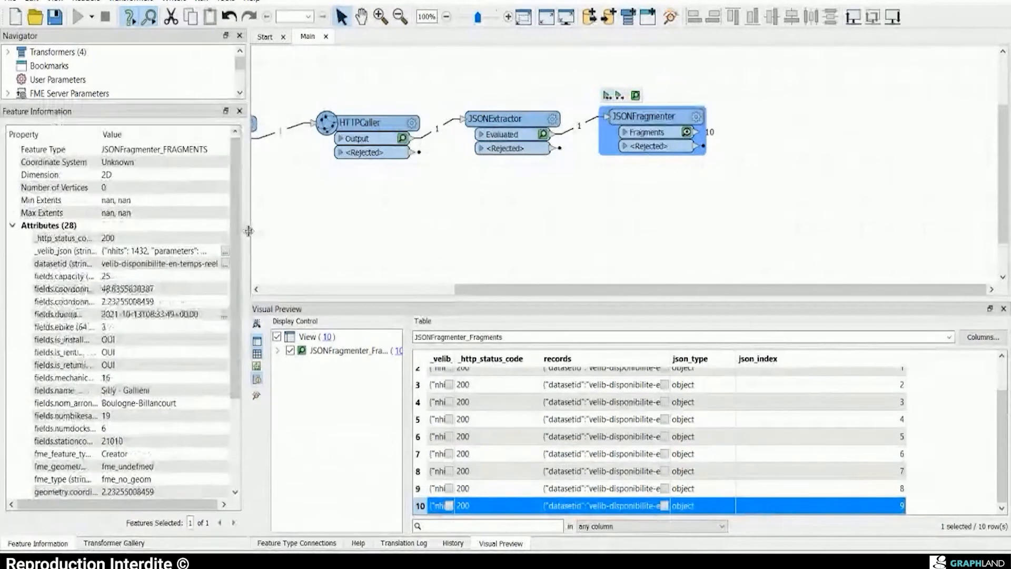
{"action": "left_click_drag", "start_coordinate": [248, 230], "coordinate": [550, 231]}
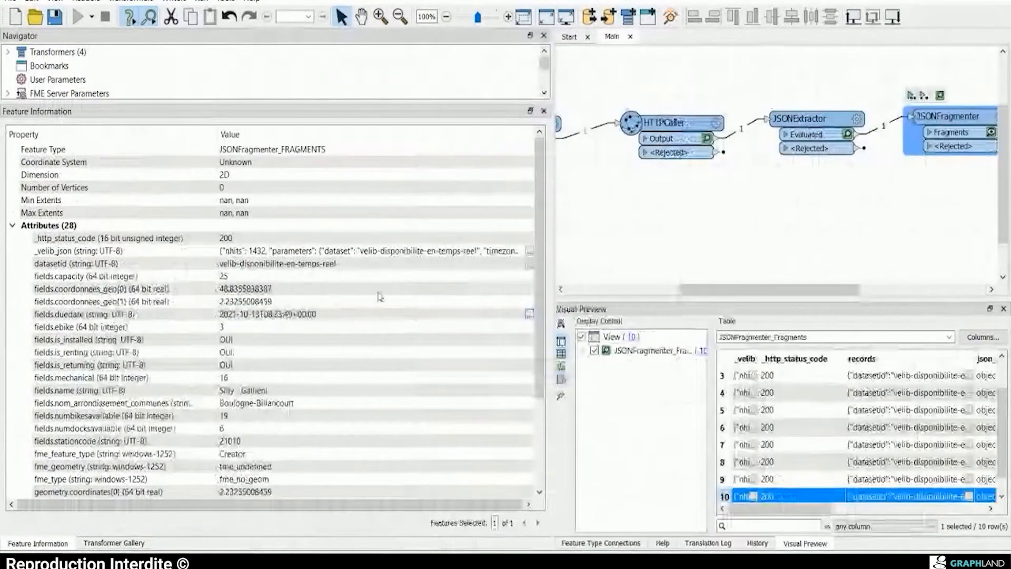
{"action": "left_click", "coordinate": [851, 95]}
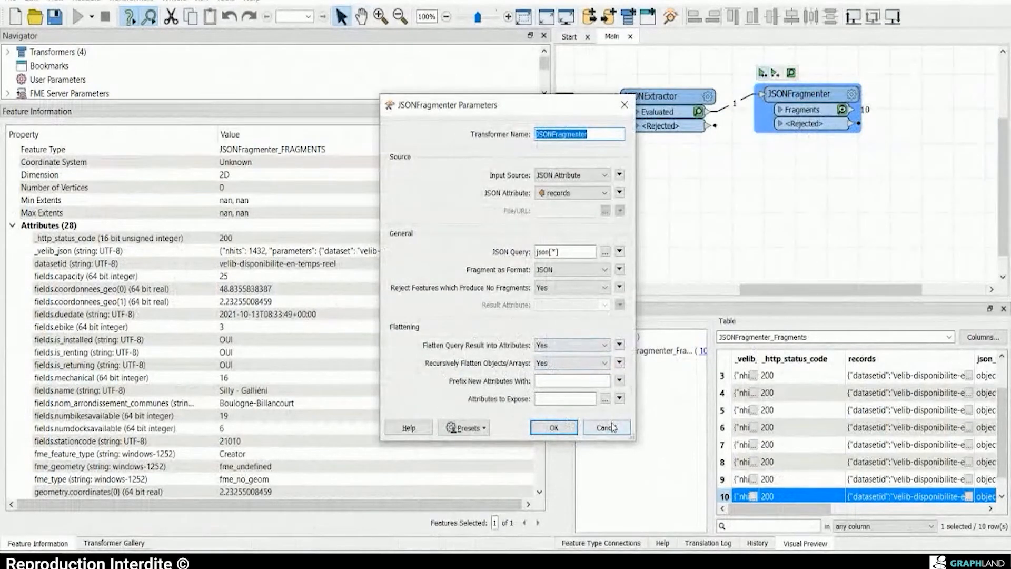
{"action": "left_click", "coordinate": [554, 427]}
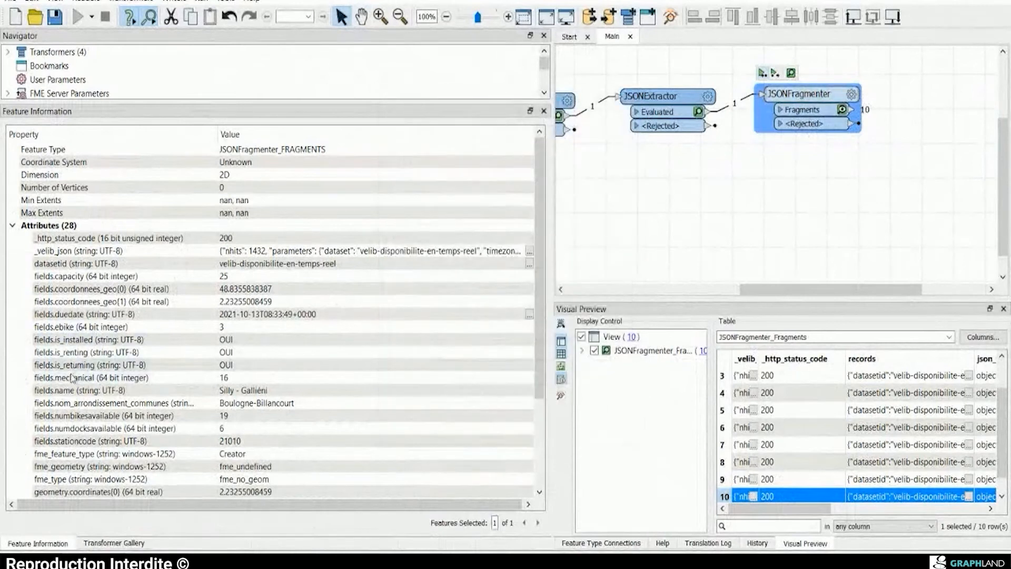
Step: Examine the selected feature's flattened attributes, including due date, capacity, e-bikes and both pairs of coordinates
{"action": "left_click", "coordinate": [72, 328]}
{"action": "left_click", "coordinate": [67, 317]}
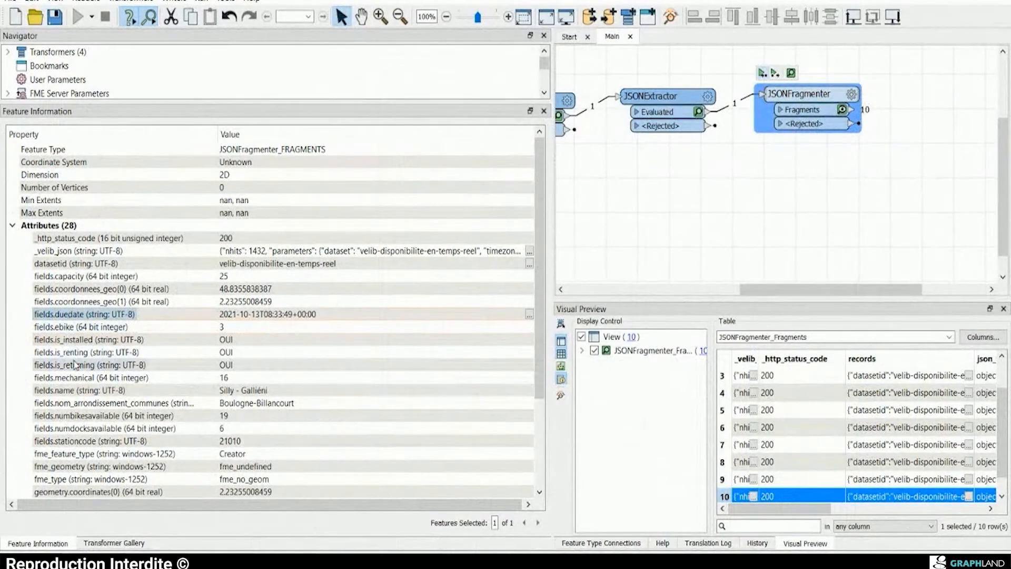
{"action": "scroll", "coordinate": [74, 364], "scroll_direction": "down", "scroll_amount": 1}
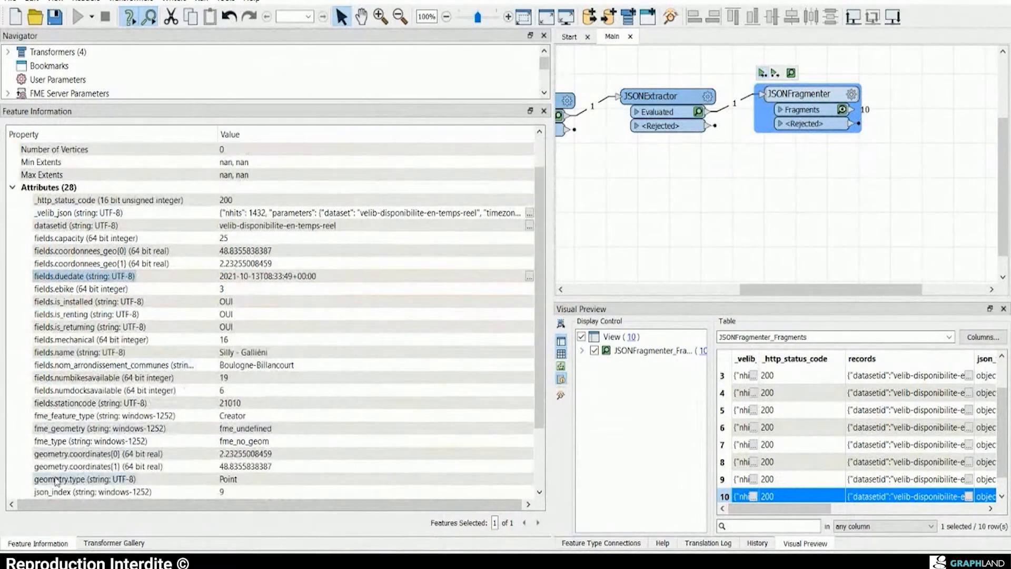
{"action": "left_click", "coordinate": [97, 453]}
{"action": "left_click", "coordinate": [103, 466], "text": "shift"}
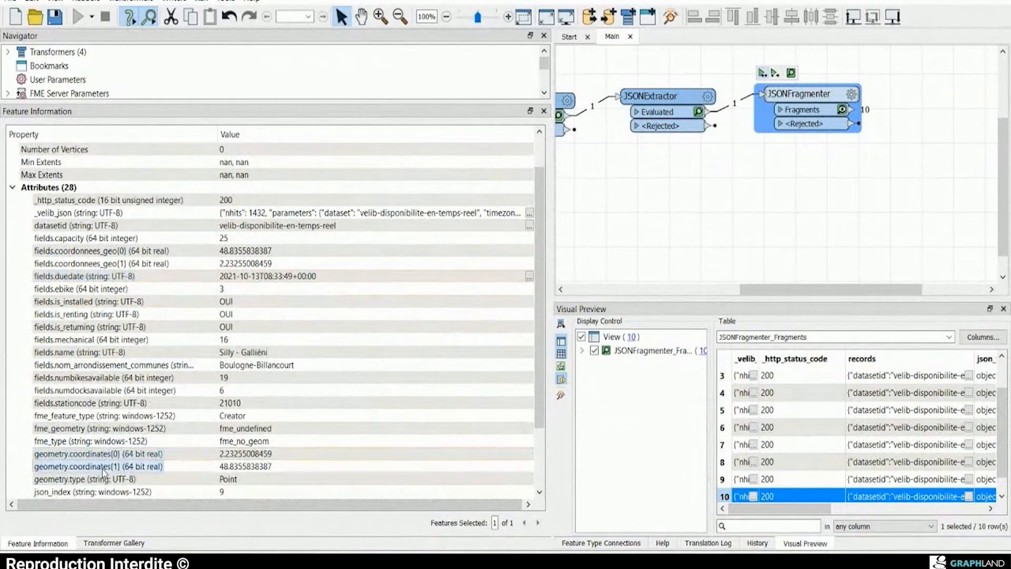
{"action": "scroll", "coordinate": [126, 421], "scroll_direction": "down", "scroll_amount": 2}
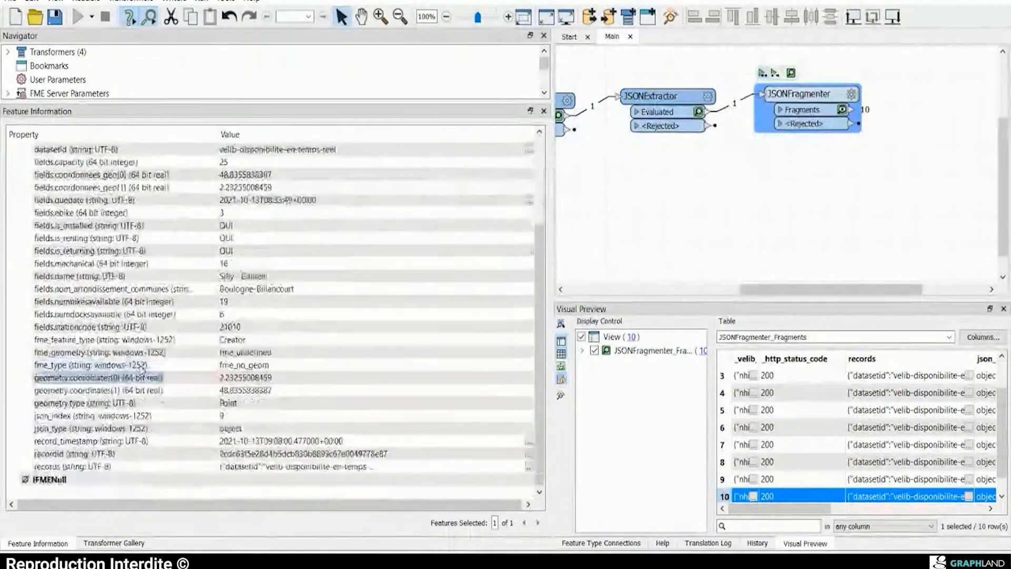
{"action": "left_click", "coordinate": [90, 177]}
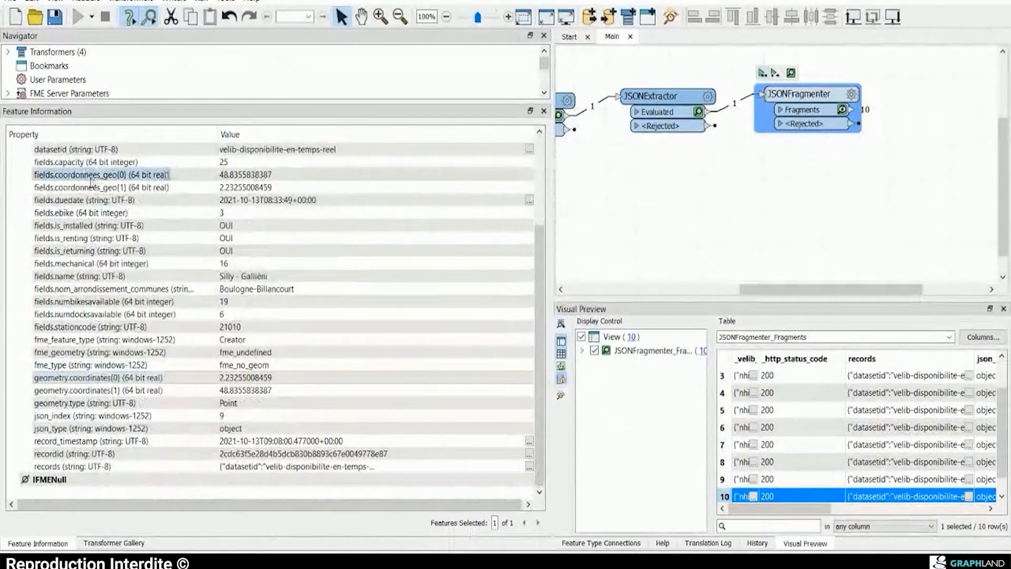
{"action": "left_click", "coordinate": [105, 378]}
{"action": "scroll", "coordinate": [121, 275], "scroll_direction": "up", "scroll_amount": 1}
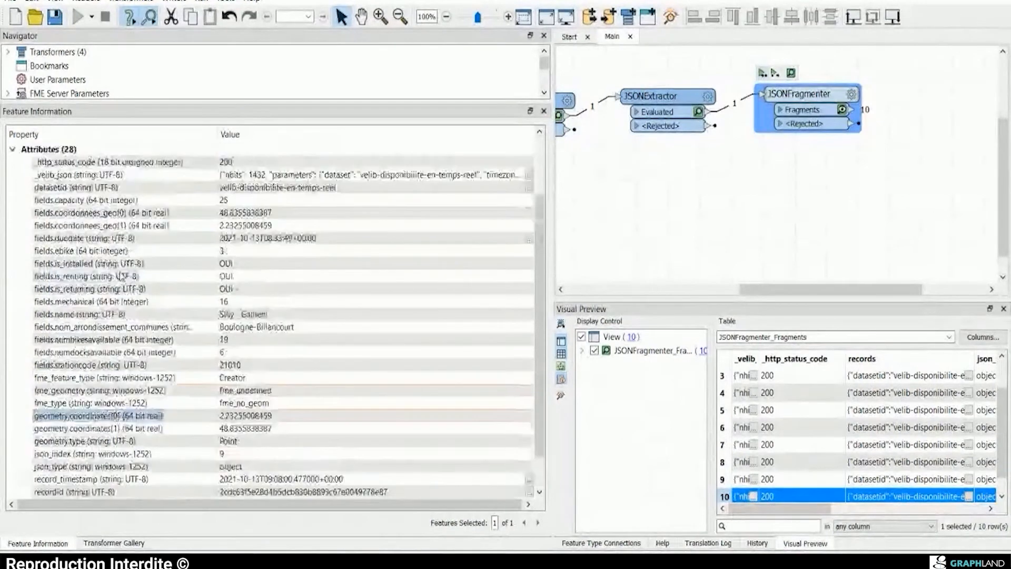
{"action": "left_click", "coordinate": [83, 201]}
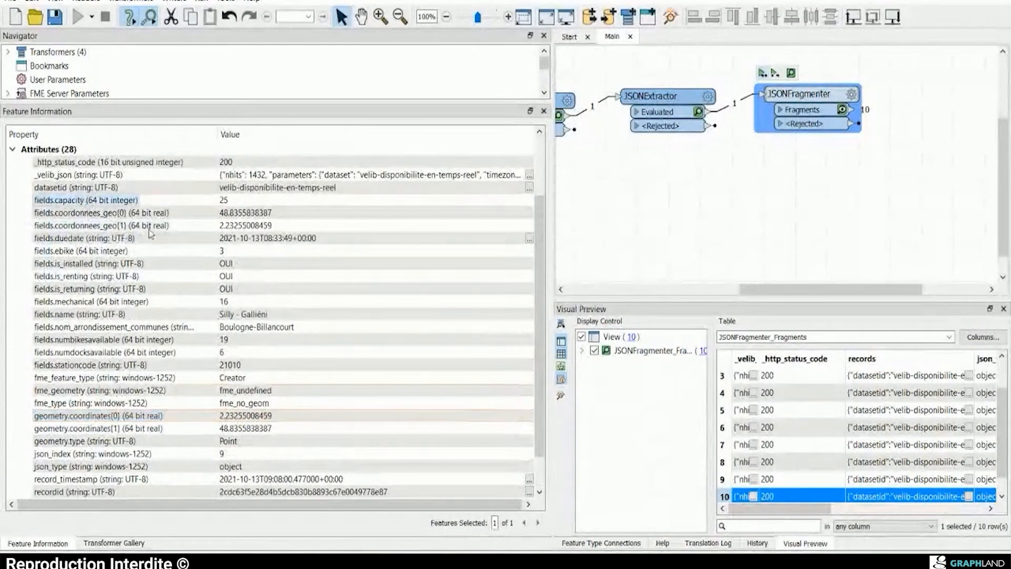
{"action": "left_click", "coordinate": [106, 251]}
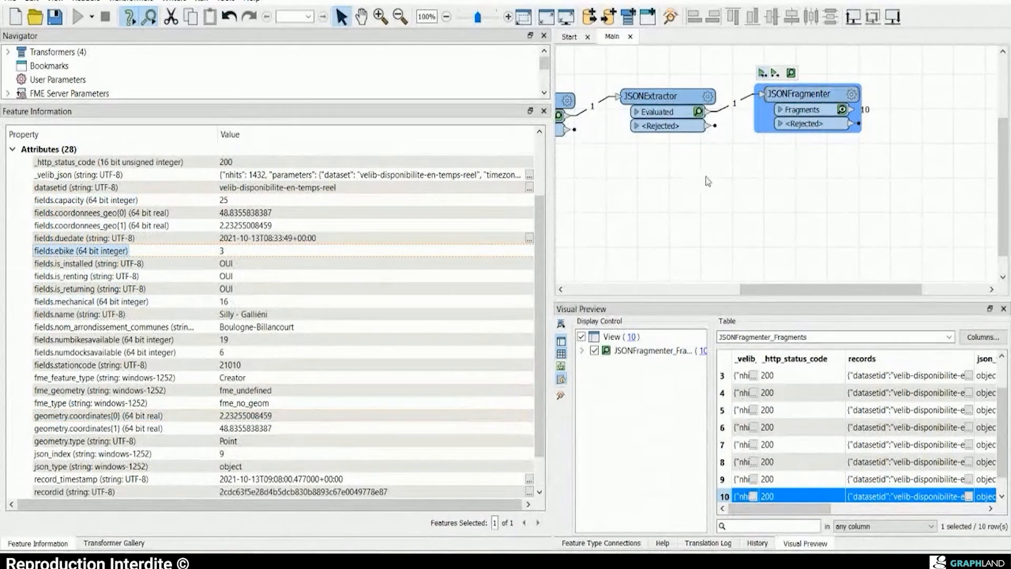
Step: Review the JSONFragmenter's parameters against the feature's attribute list without changing them
{"action": "left_click", "coordinate": [851, 94]}
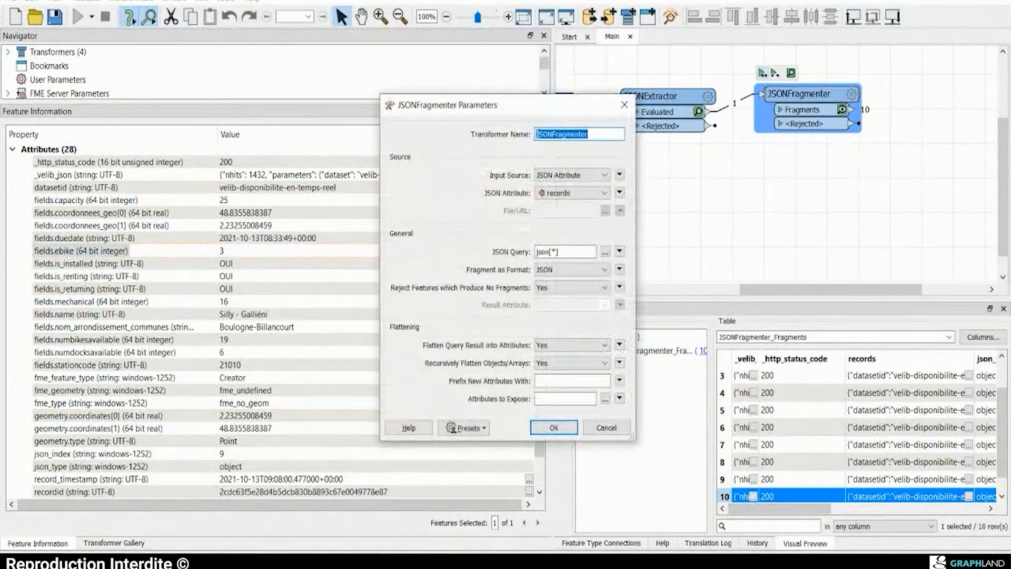
{"action": "left_click_drag", "start_coordinate": [542, 105], "coordinate": [723, 57]}
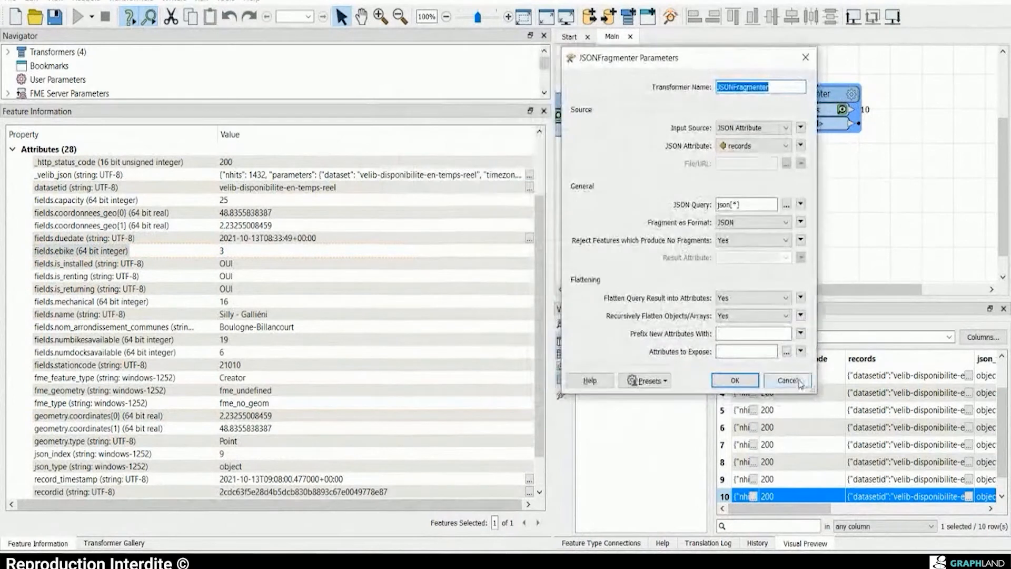
{"action": "left_click", "coordinate": [788, 379]}
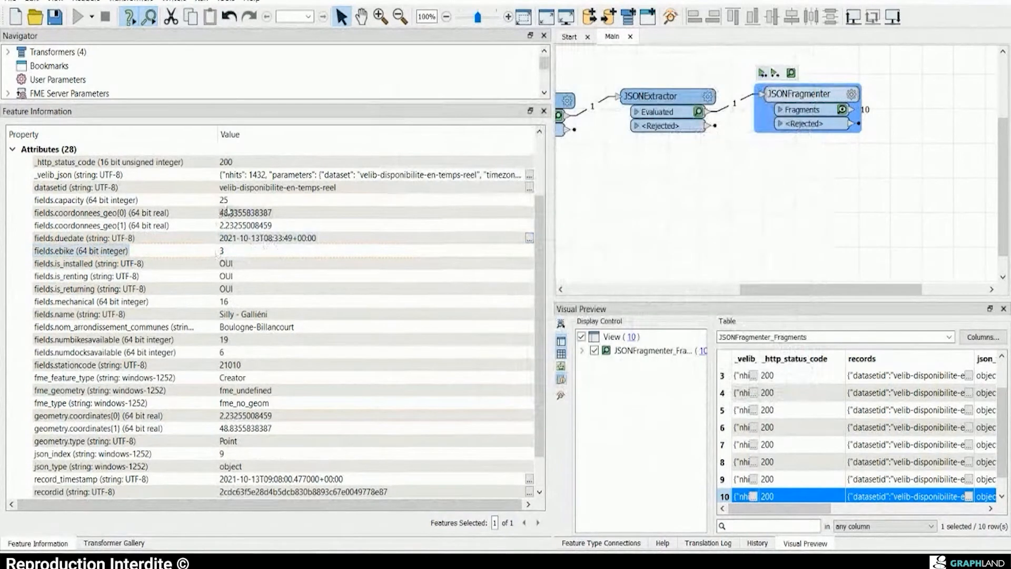
Step: Expose the list attribute fields.coordonnees_geo{} in the JSONFragmenter and accept its parameters
{"action": "double_click", "coordinate": [223, 213]}
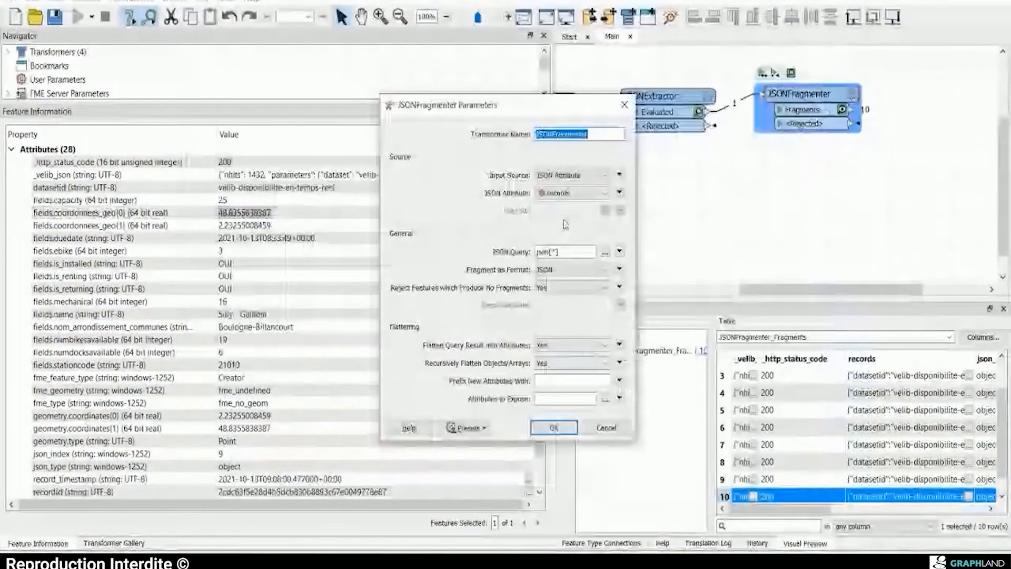
{"action": "left_click", "coordinate": [605, 399]}
{"action": "double_click", "coordinate": [497, 214]}
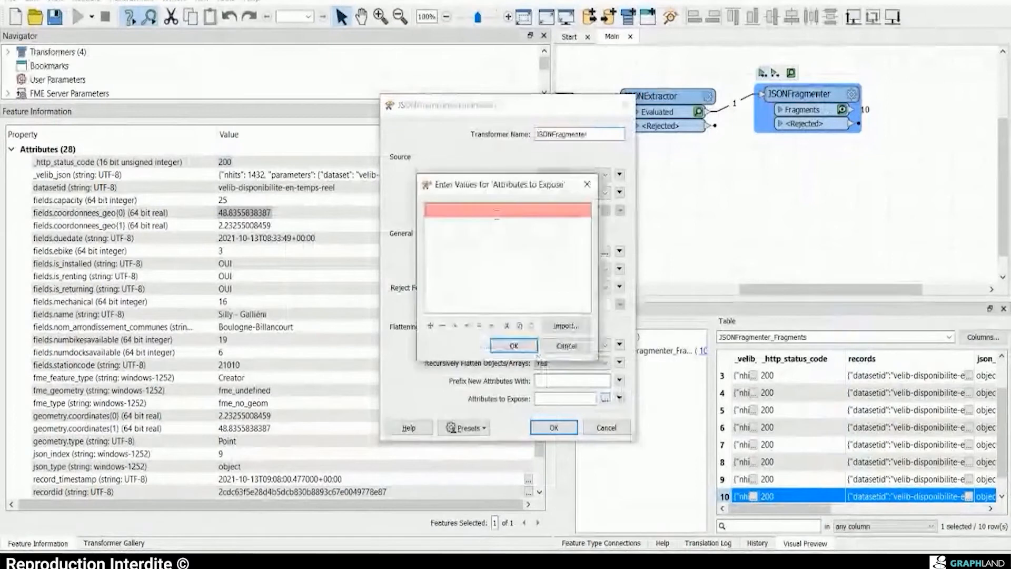
{"action": "type", "text": "fields.coordonnees_geo{0}"}
{"action": "left_click", "coordinate": [515, 211]}
{"action": "key", "text": "BackSpace"}
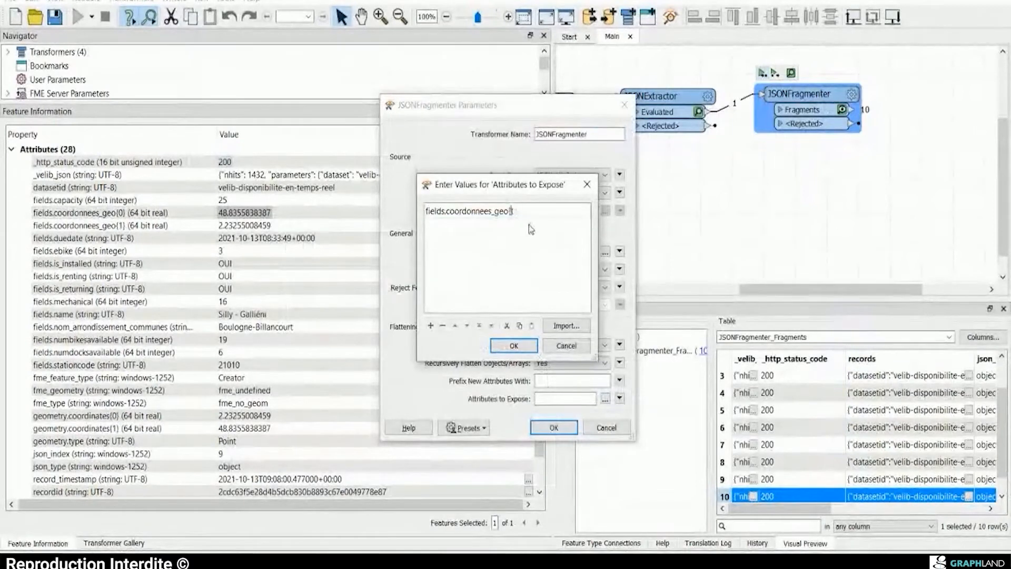
{"action": "left_click", "coordinate": [514, 346]}
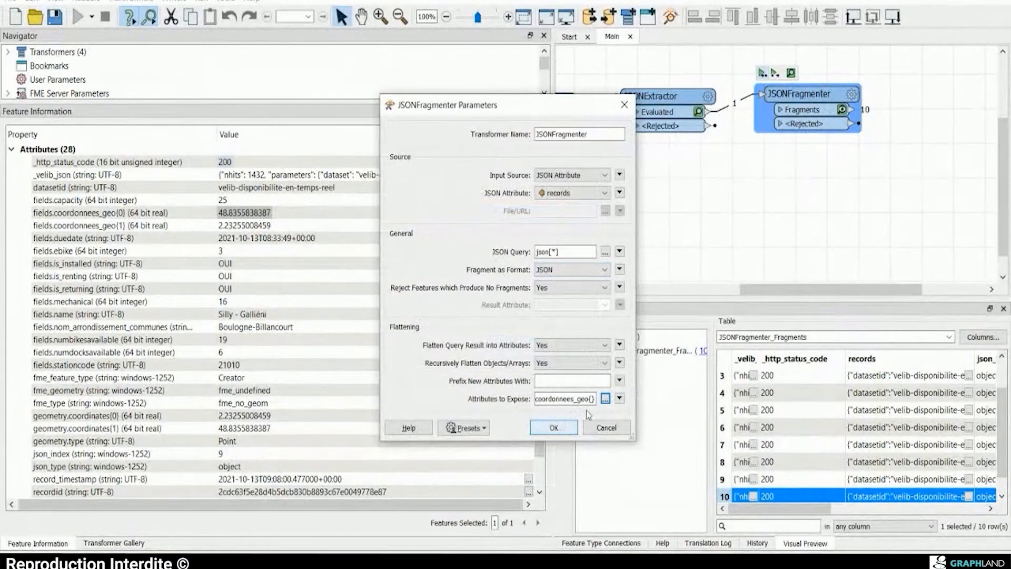
{"action": "left_click", "coordinate": [569, 429]}
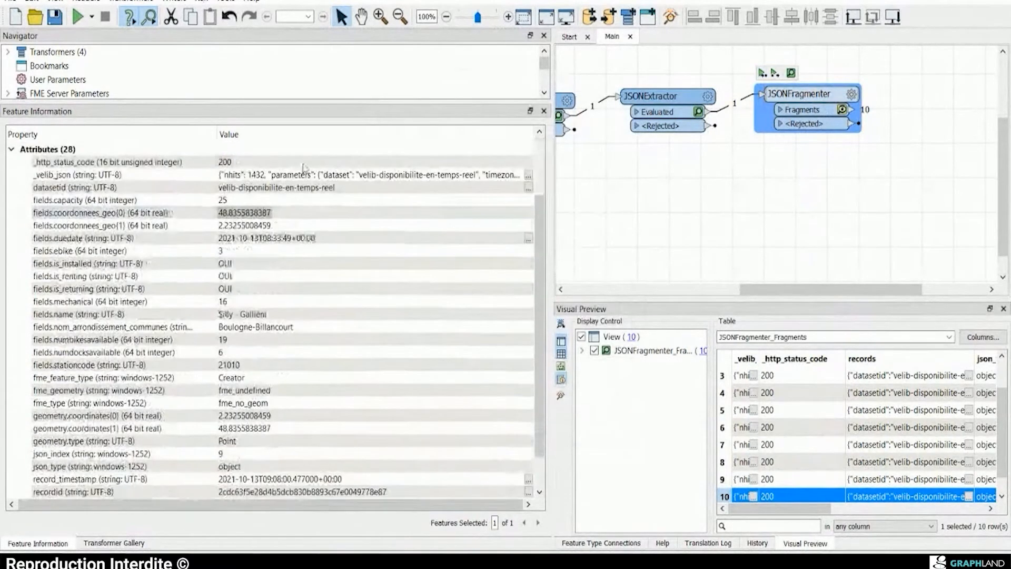
Step: Examine the selected feature's fields.name and fields.nom_arrondissement_communes attributes
{"action": "left_click", "coordinate": [254, 327]}
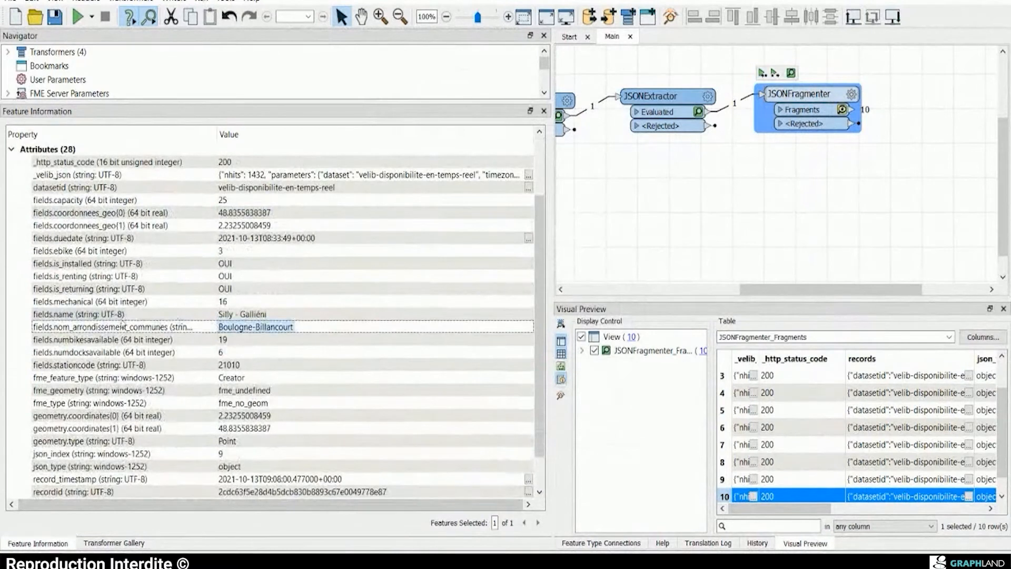
{"action": "left_click", "coordinate": [87, 318]}
{"action": "double_click", "coordinate": [226, 315]}
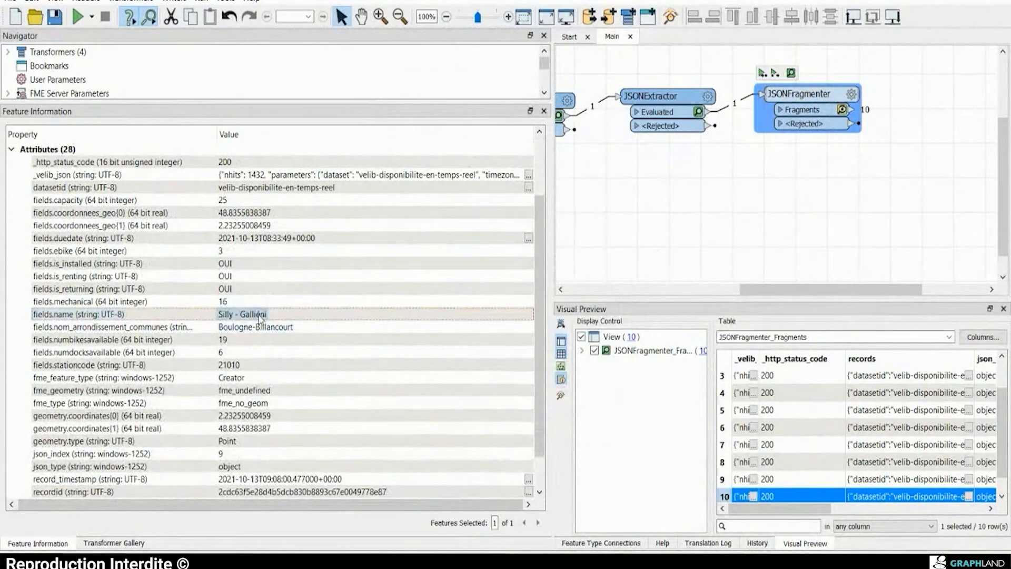
Step: Copy the attribute name fields.name from the feature information and add it to the JSONFragmenter's attributes to expose
{"action": "left_click_drag", "start_coordinate": [230, 84], "coordinate": [186, 83]}
{"action": "key", "text": "ctrl+c"}
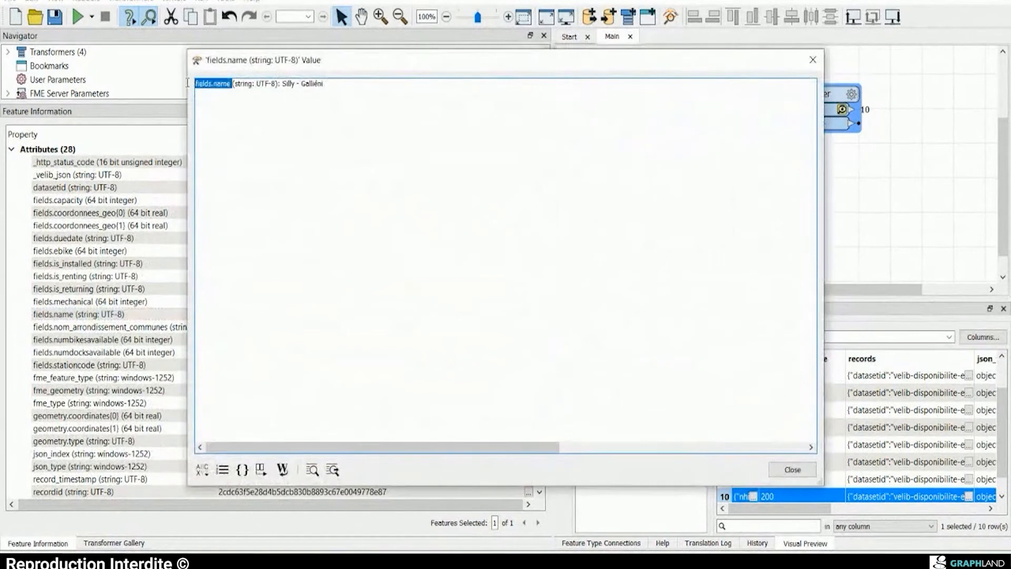
{"action": "left_click", "coordinate": [792, 469]}
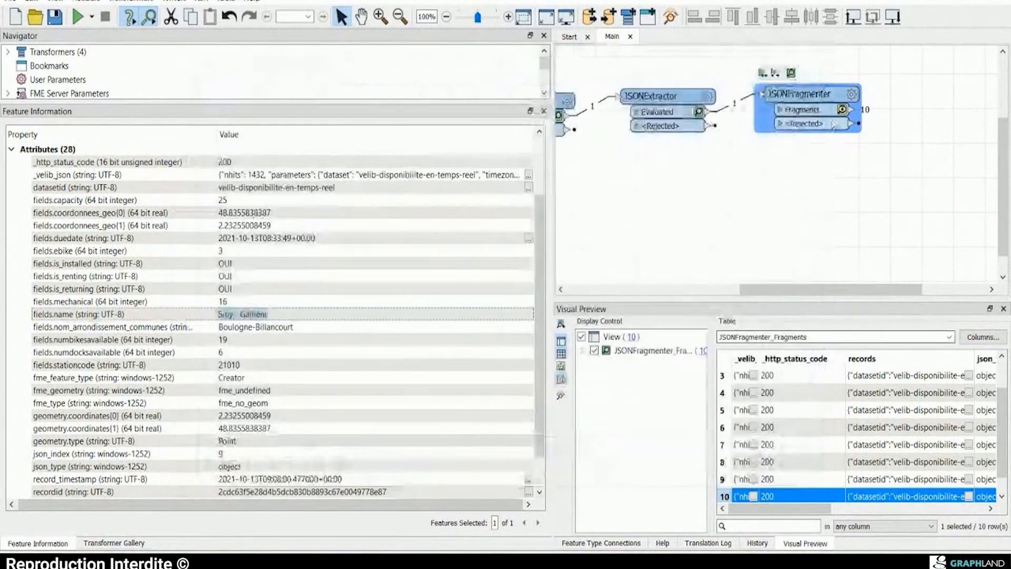
{"action": "double_click", "coordinate": [803, 94]}
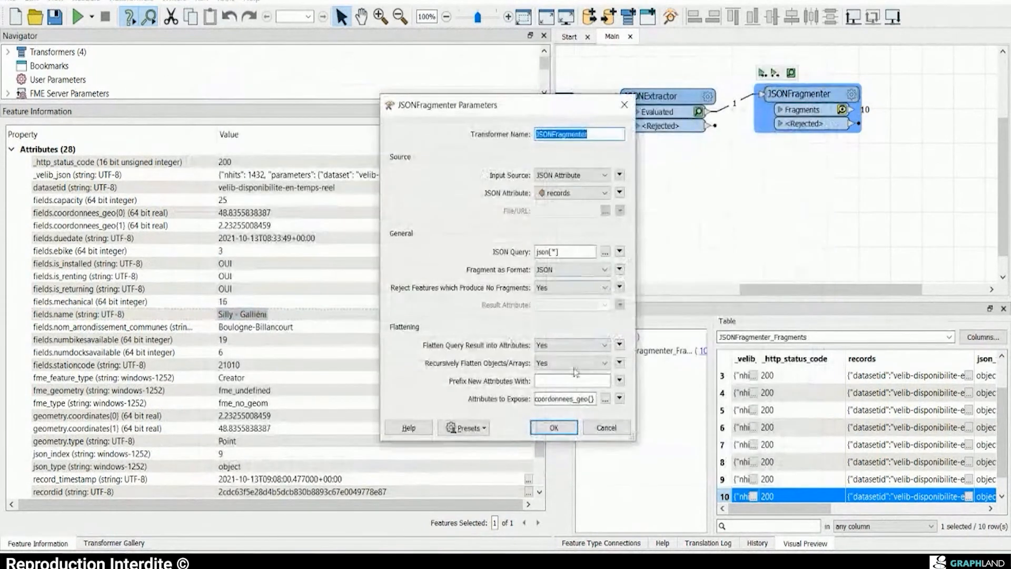
{"action": "left_click", "coordinate": [605, 398]}
{"action": "left_click", "coordinate": [468, 228]}
{"action": "key", "text": "ctrl+v"}
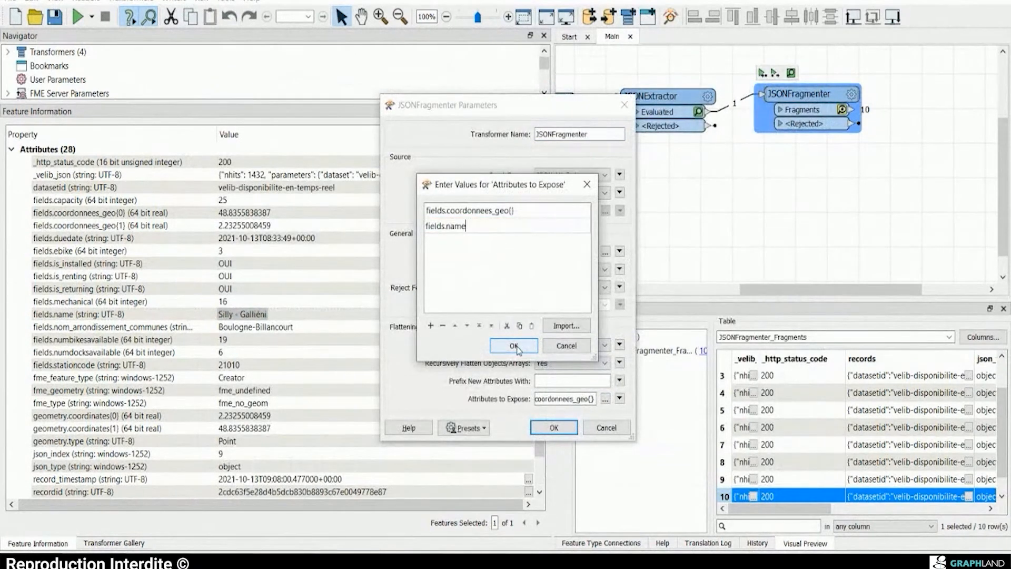
Step: Add fields.numbikesavailable to the JSONFragmenter's attributes to expose and accept its parameters
{"action": "left_click", "coordinate": [453, 238]}
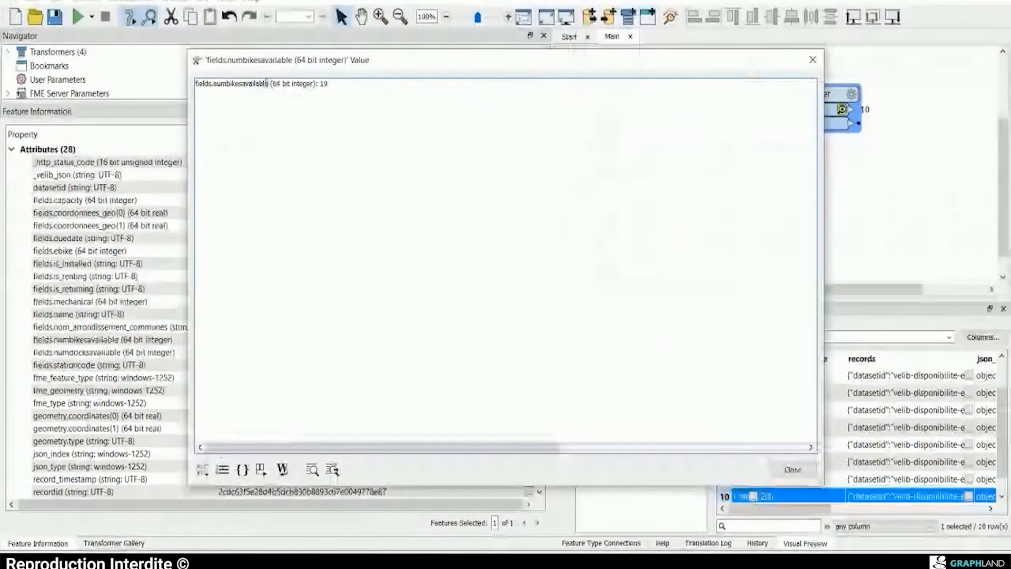
{"action": "left_click_drag", "start_coordinate": [268, 84], "coordinate": [154, 79]}
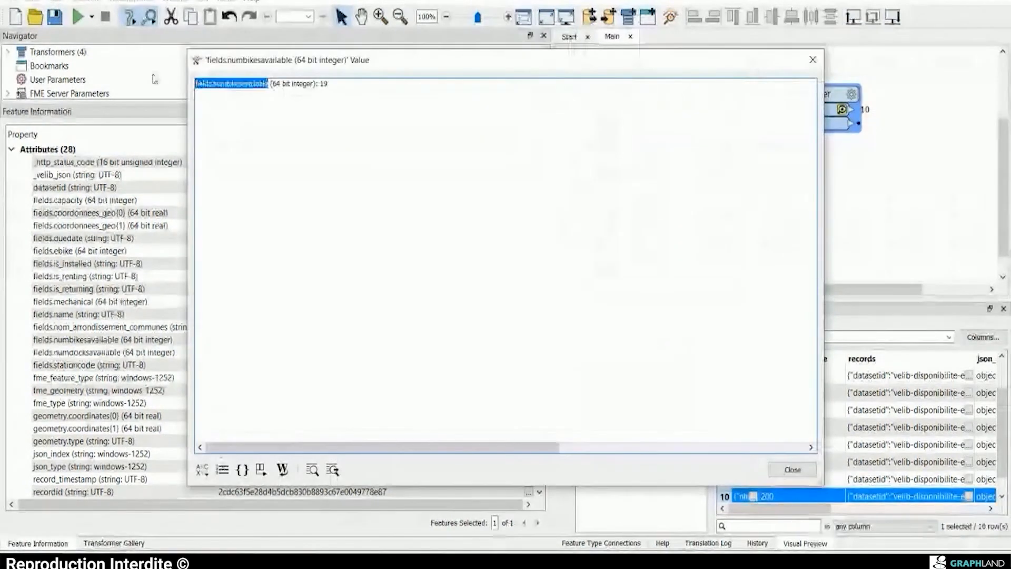
{"action": "left_click", "coordinate": [811, 470]}
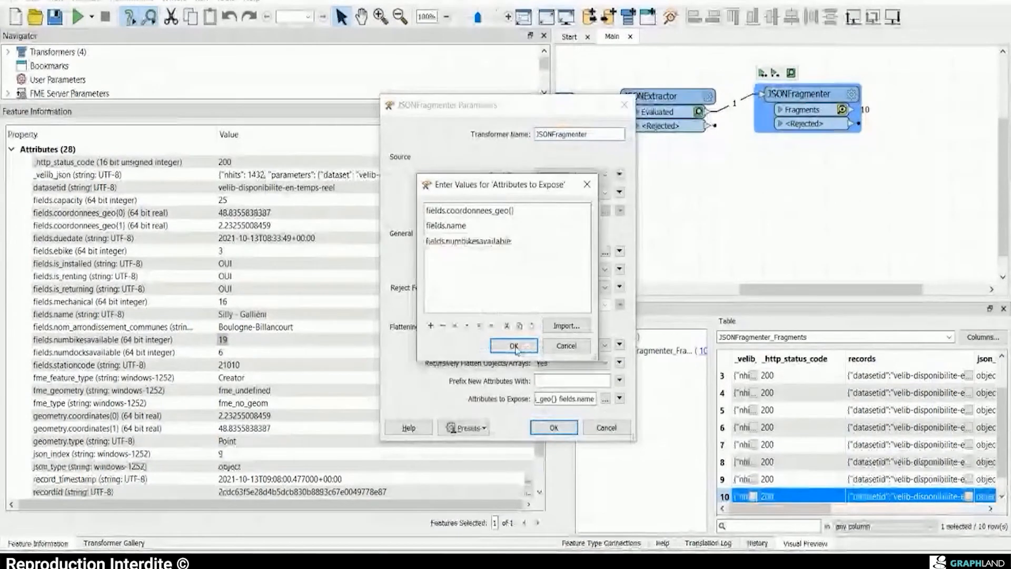
{"action": "left_click", "coordinate": [515, 347]}
{"action": "left_click", "coordinate": [553, 427]}
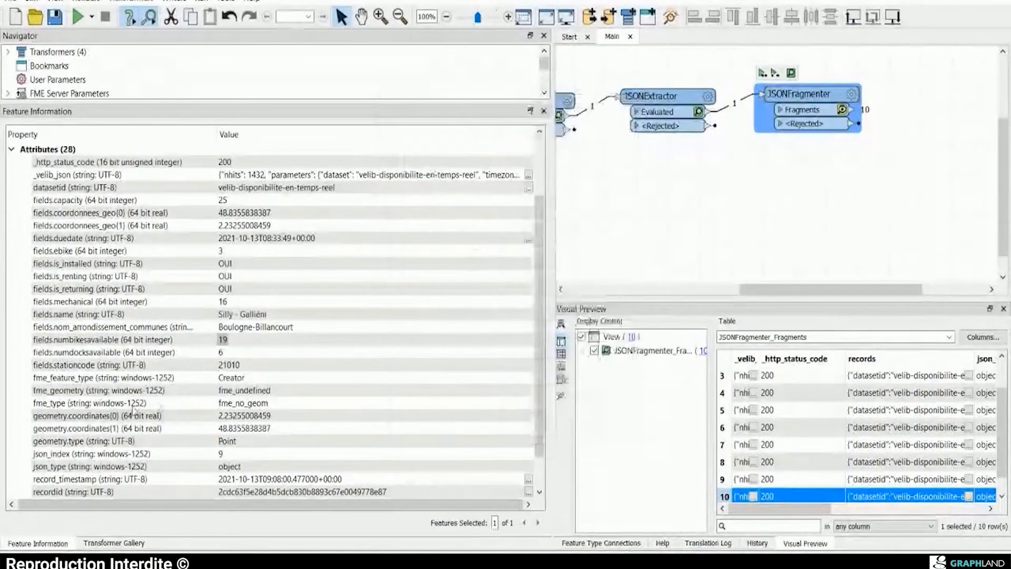
Step: Copy the attribute name fields.numdocksavailable, add it to the JSONFragmenter's attributes to expose and accept its parameters
{"action": "left_click", "coordinate": [108, 353]}
{"action": "double_click", "coordinate": [220, 352]}
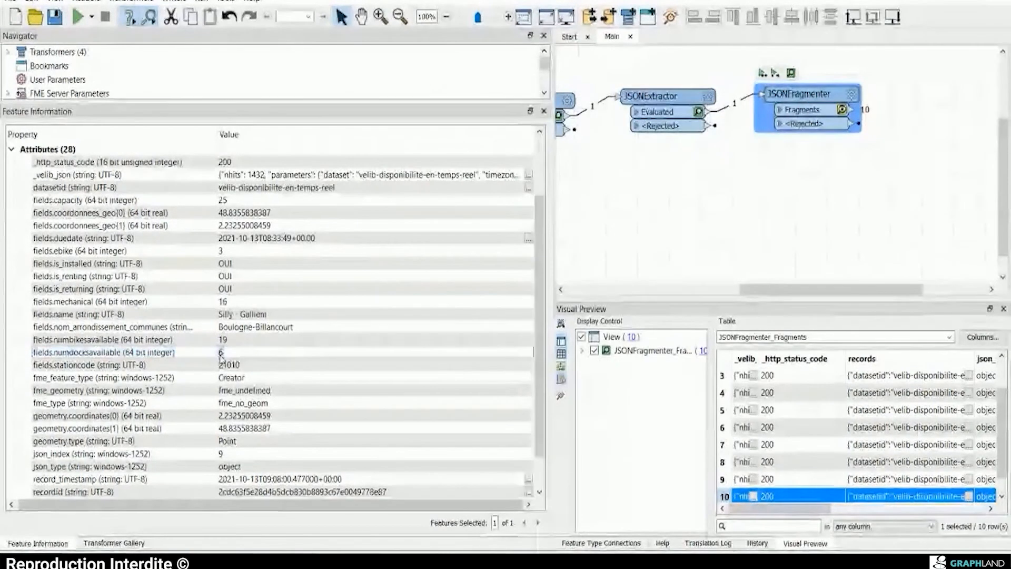
{"action": "left_click", "coordinate": [271, 83]}
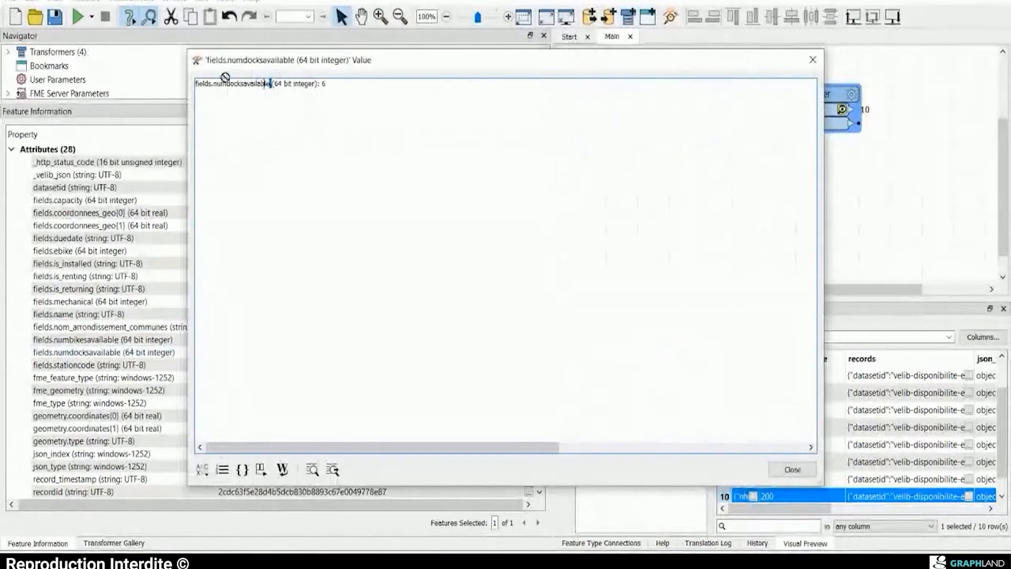
{"action": "left_click_drag", "start_coordinate": [272, 83], "coordinate": [117, 85]}
{"action": "key", "text": "ctrl+c"}
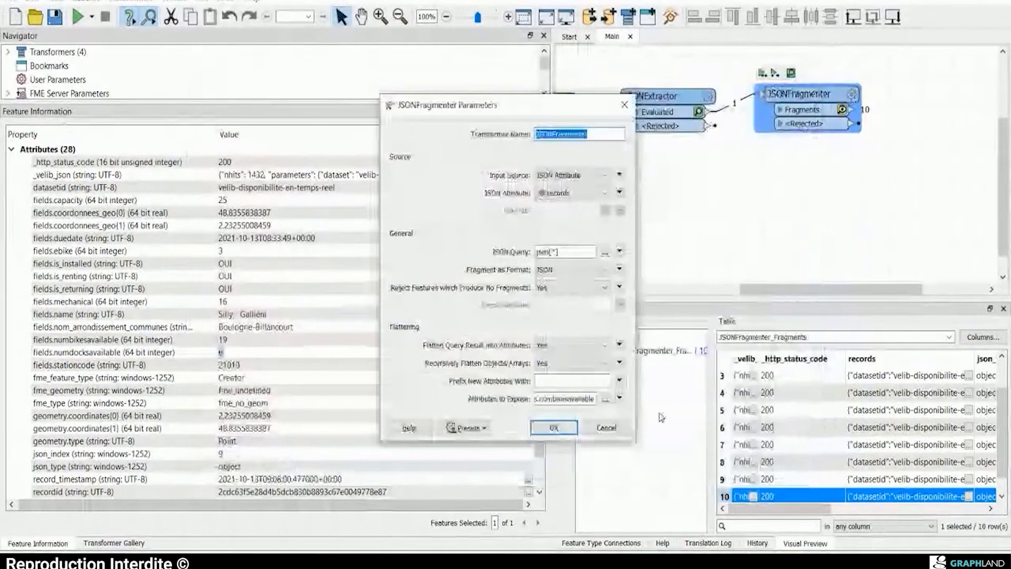
{"action": "left_click", "coordinate": [605, 400]}
{"action": "double_click", "coordinate": [492, 258]}
{"action": "key", "text": "ctrl+v"}
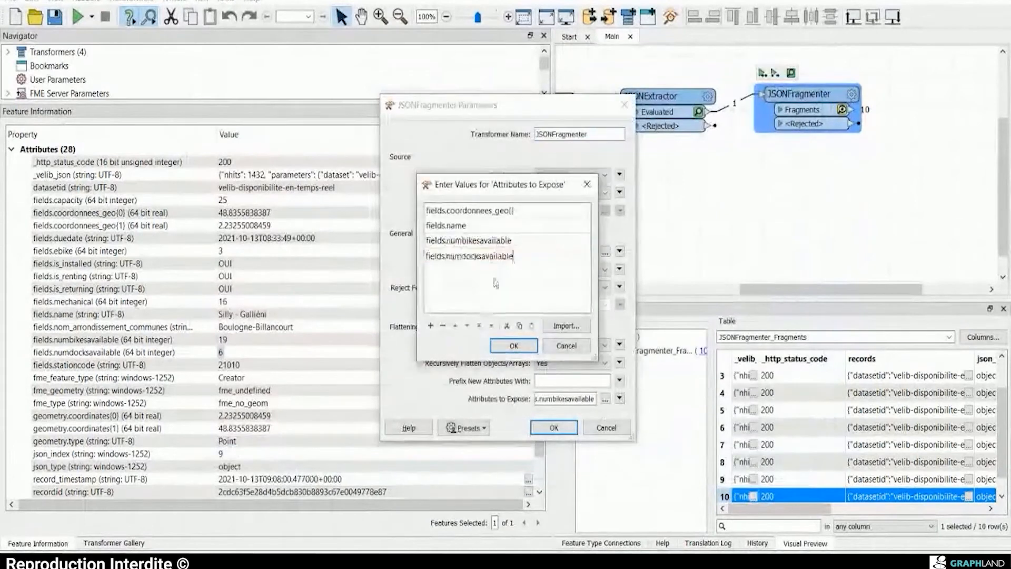
{"action": "left_click", "coordinate": [514, 345]}
{"action": "left_click", "coordinate": [553, 427]}
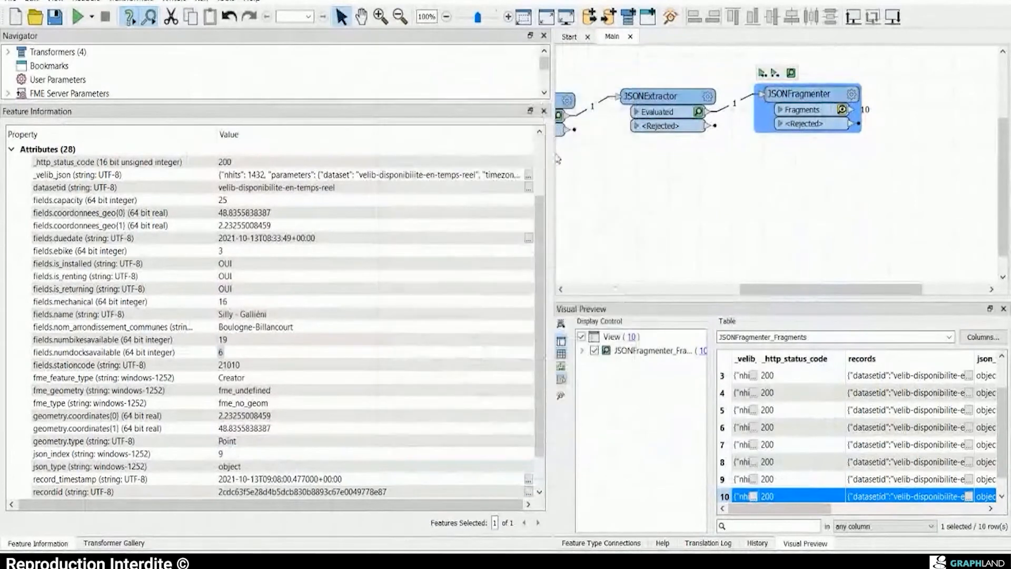
Step: Narrow the feature information area to enlarge the canvas, and run the workspace up to the JSONFragmenter
{"action": "left_click_drag", "start_coordinate": [551, 155], "coordinate": [489, 155]}
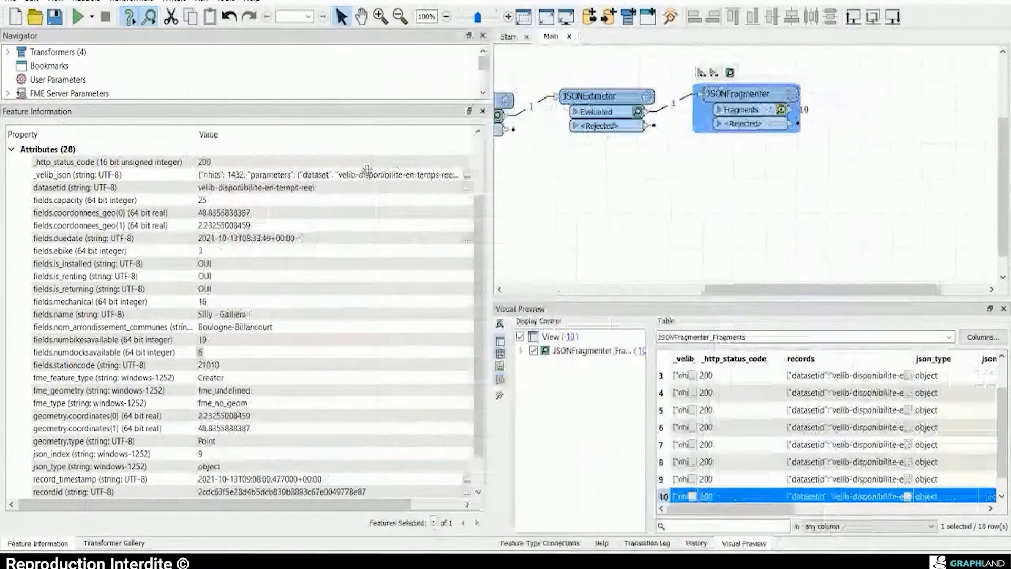
{"action": "left_click_drag", "start_coordinate": [367, 170], "coordinate": [271, 172]}
{"action": "left_click", "coordinate": [607, 73]}
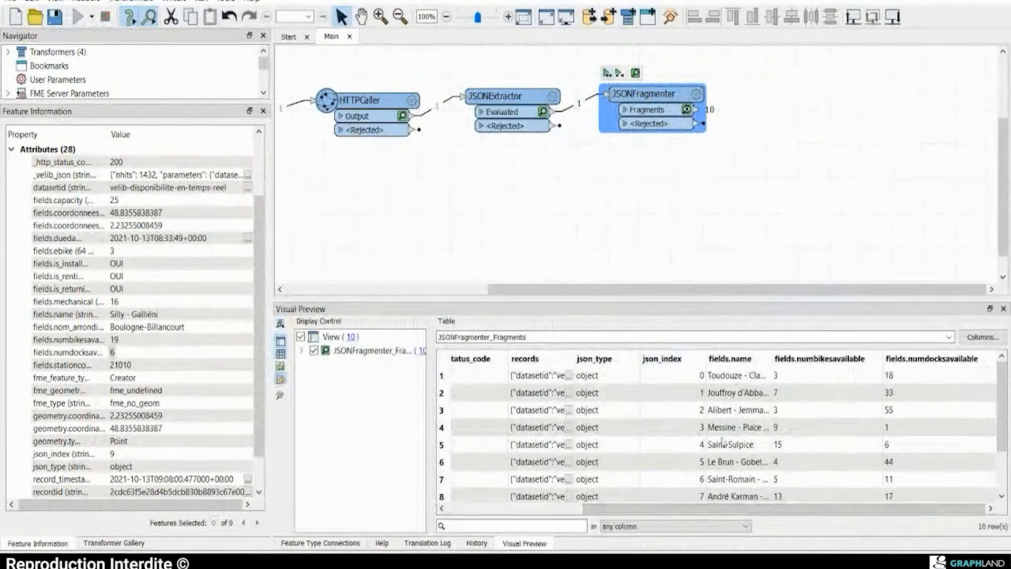
Step: Add an AttributeRenamer beside the JSONFragmenter, connect it to the Fragments output and open its parameters
{"action": "left_click", "coordinate": [844, 133]}
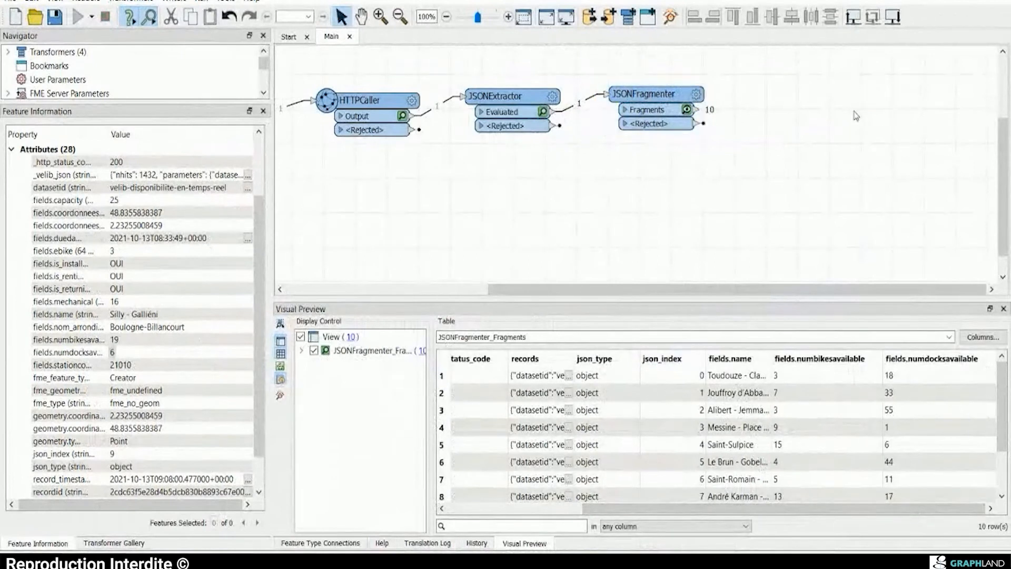
{"action": "type", "text": "renamer"}
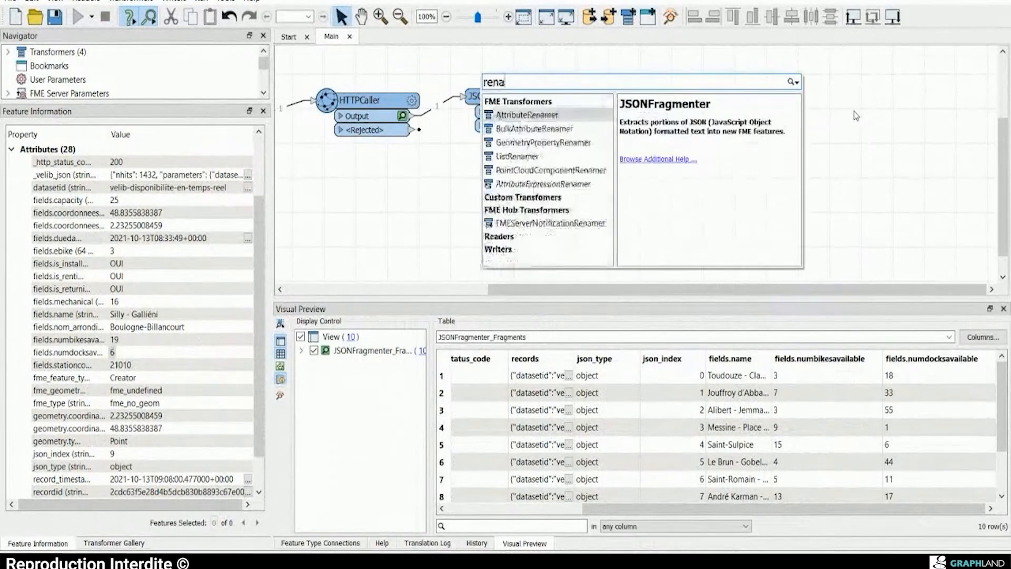
{"action": "key", "text": "Return"}
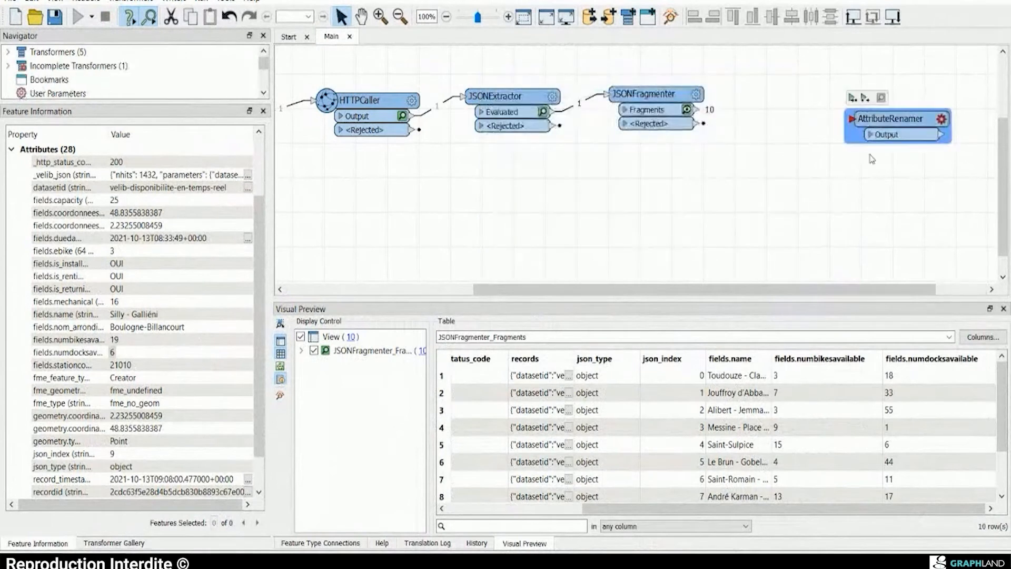
{"action": "left_click_drag", "start_coordinate": [895, 120], "coordinate": [793, 96]}
{"action": "left_click_drag", "start_coordinate": [699, 117], "coordinate": [748, 95]}
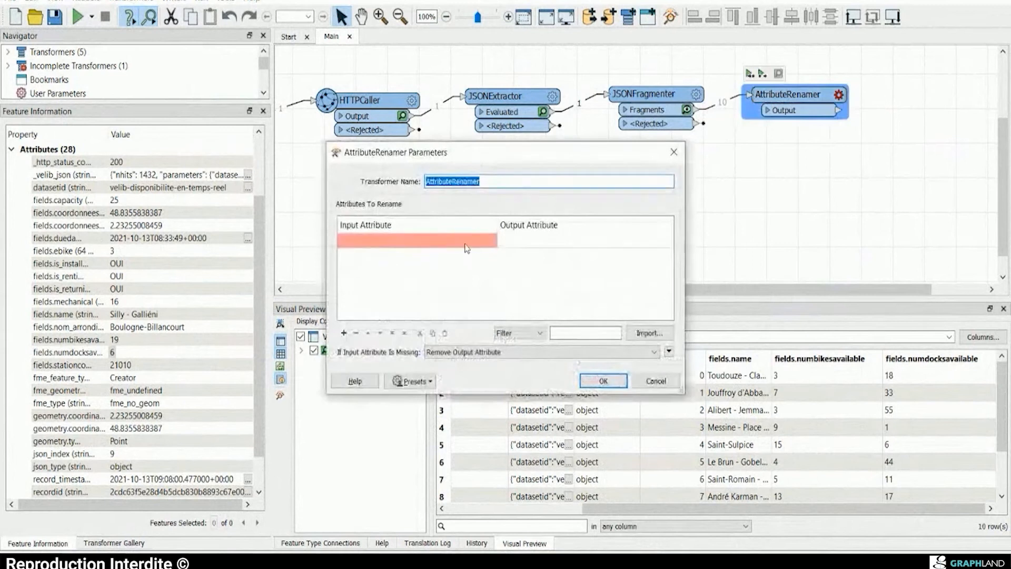
Step: Rename the attribute fields.name to nom_station in the AttributeRenamer
{"action": "left_click", "coordinate": [491, 242]}
{"action": "left_click", "coordinate": [491, 241]}
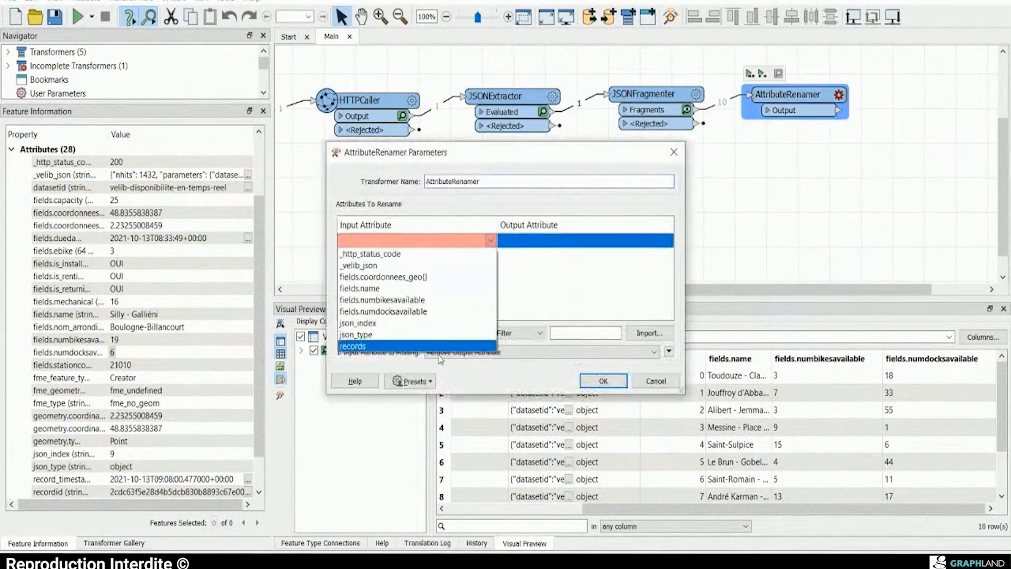
{"action": "left_click", "coordinate": [441, 289]}
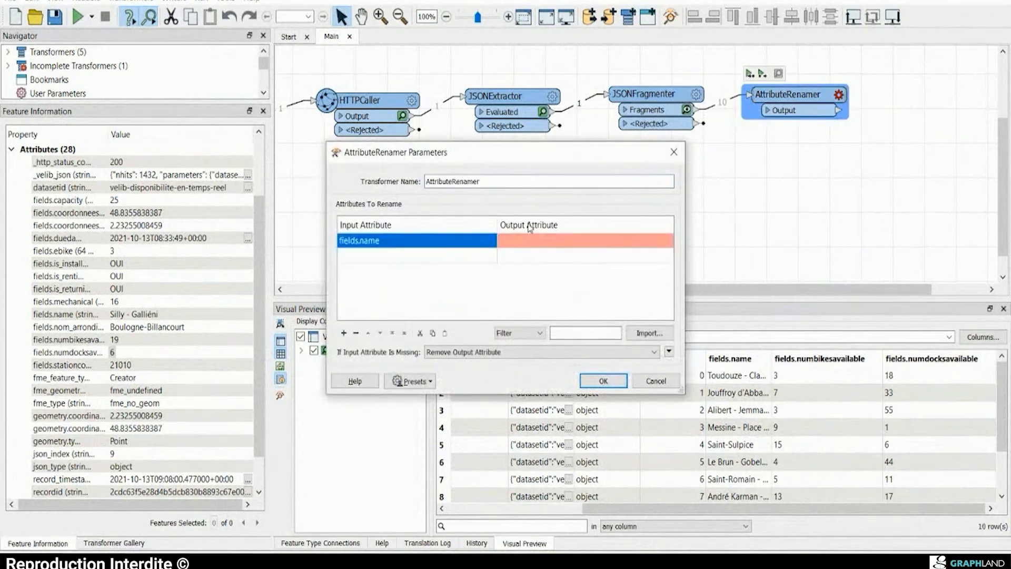
{"action": "type", "text": "nom_station"}
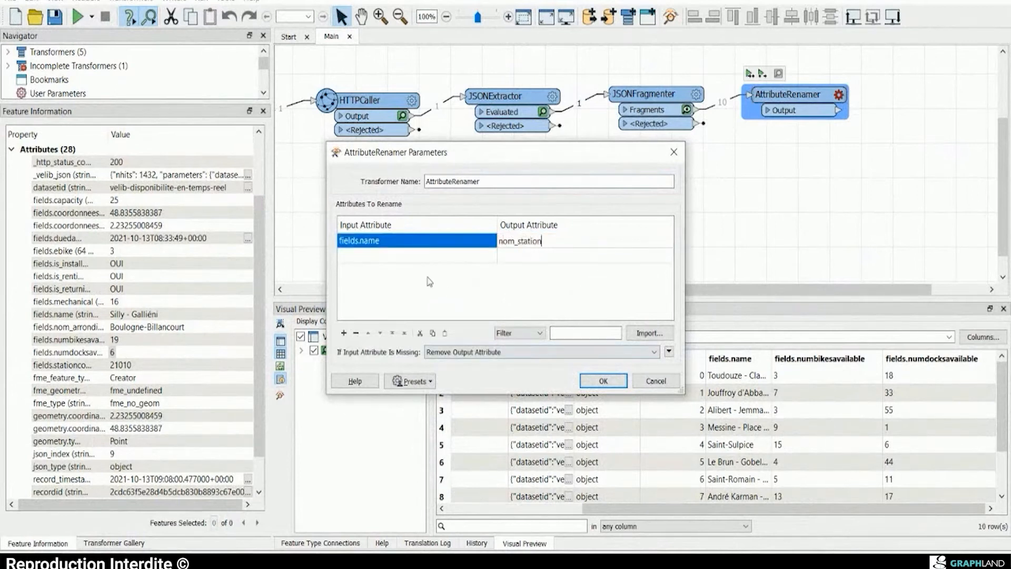
Step: Rename the attribute fields.numbikesavailable to nb_velib_dispo in the AttributeRenamer
{"action": "left_click", "coordinate": [487, 261]}
{"action": "left_click", "coordinate": [489, 258]}
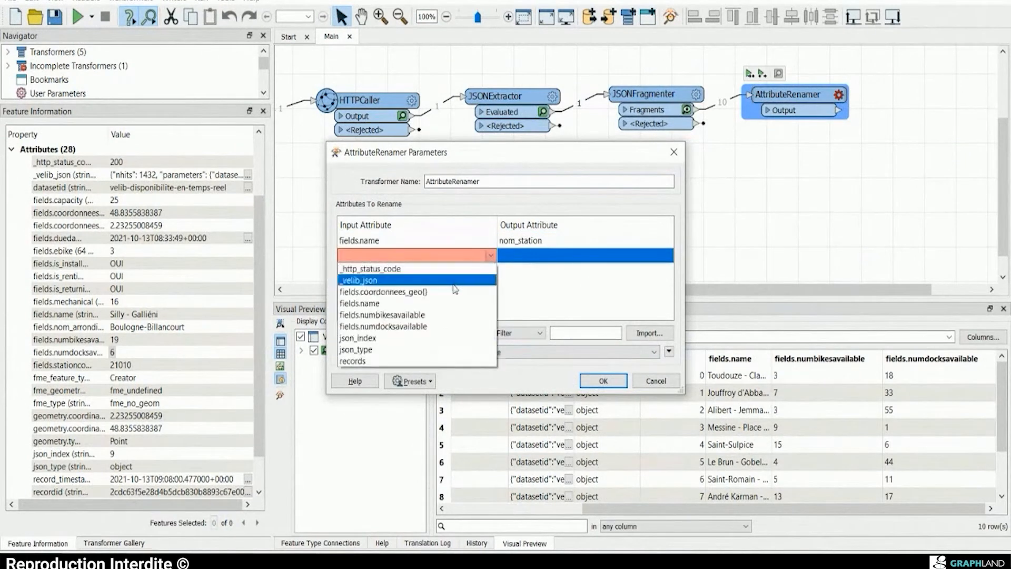
{"action": "left_click", "coordinate": [429, 316]}
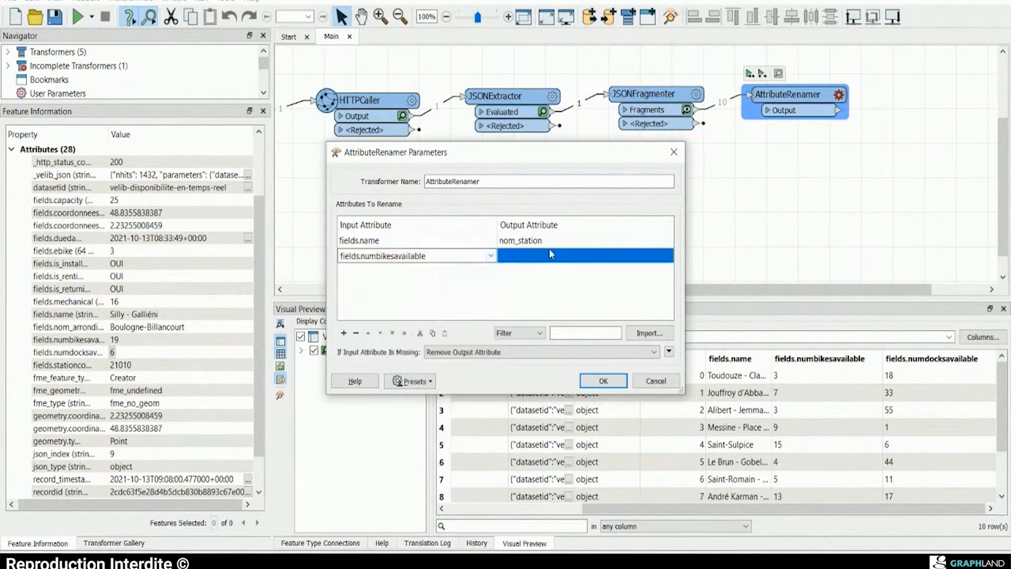
{"action": "left_click", "coordinate": [559, 256]}
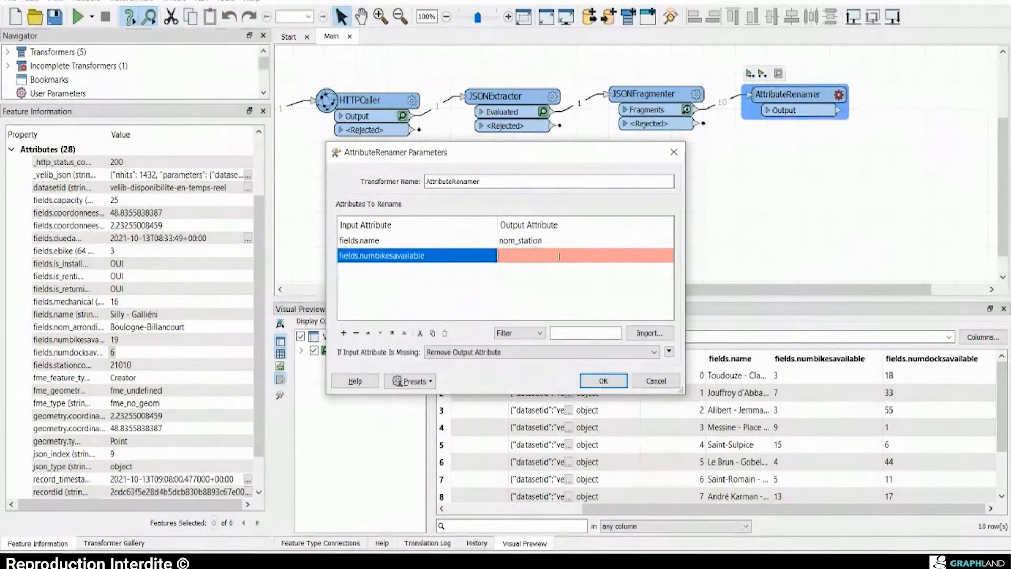
{"action": "type", "text": "velib"}
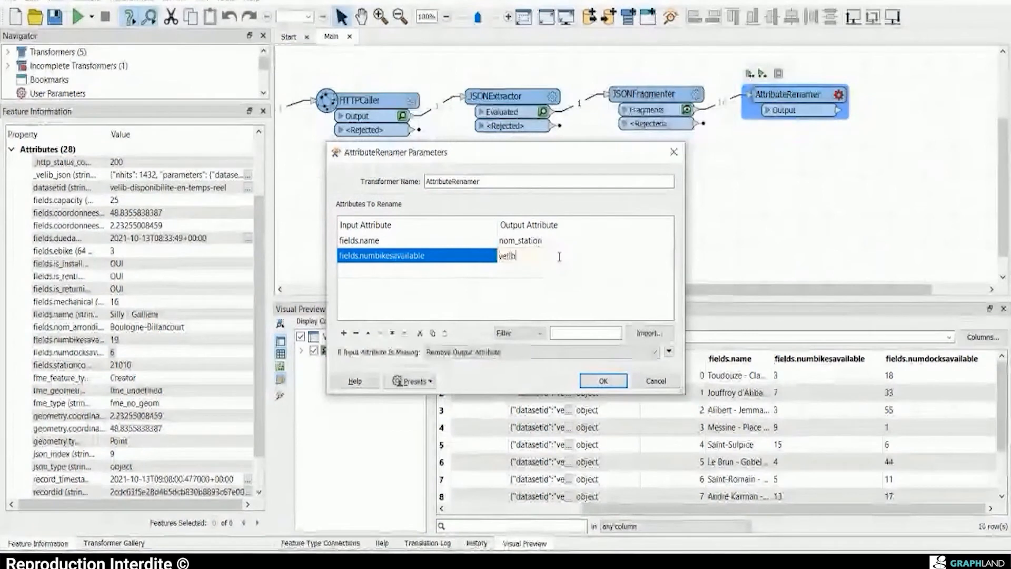
{"action": "type", "text": "_dispo"}
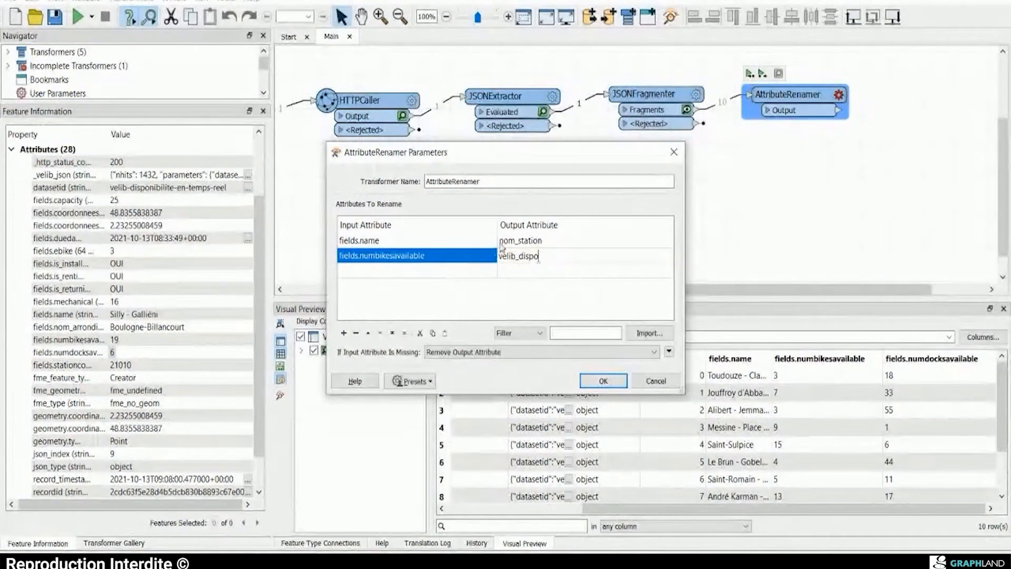
{"action": "key", "text": "Home"}
{"action": "type", "text": "nb_"}
Step: Rename the attribute fields.numdocksavailable to nb_dock_dispo and accept the AttributeRenamer's parameters
{"action": "left_click", "coordinate": [454, 275]}
{"action": "left_click", "coordinate": [491, 271]}
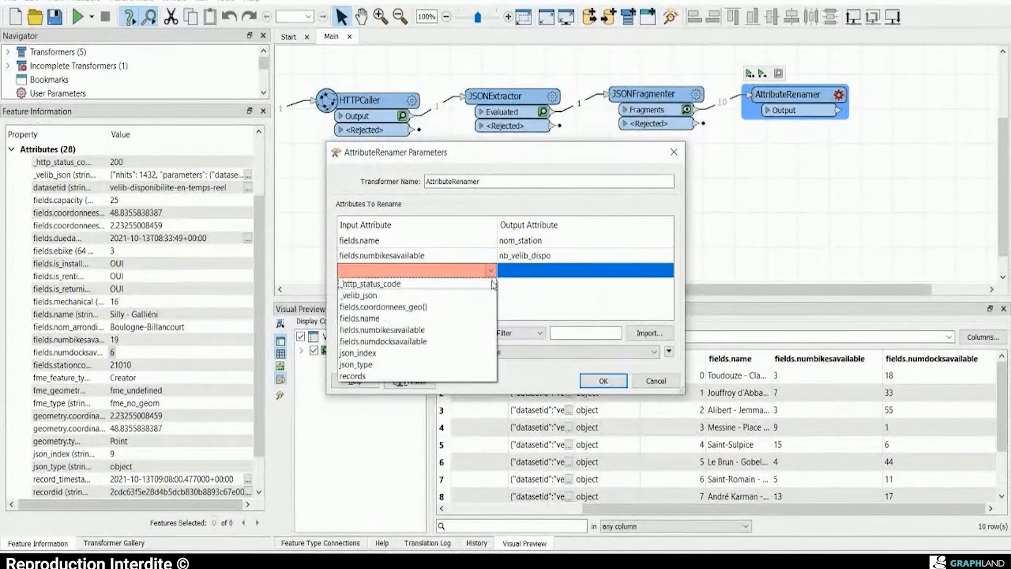
{"action": "left_click", "coordinate": [396, 346]}
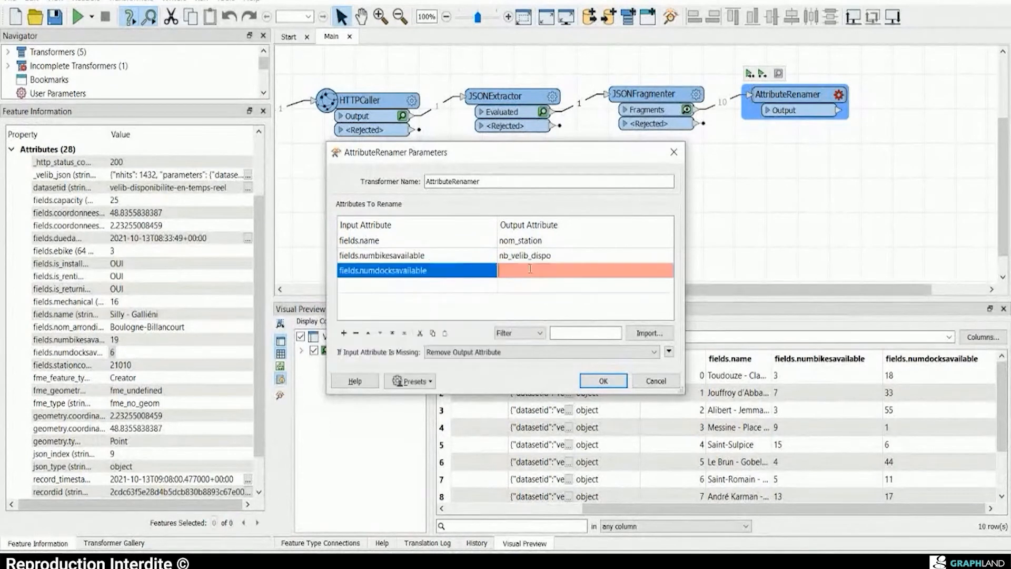
{"action": "type", "text": "nb_dock_dispo"}
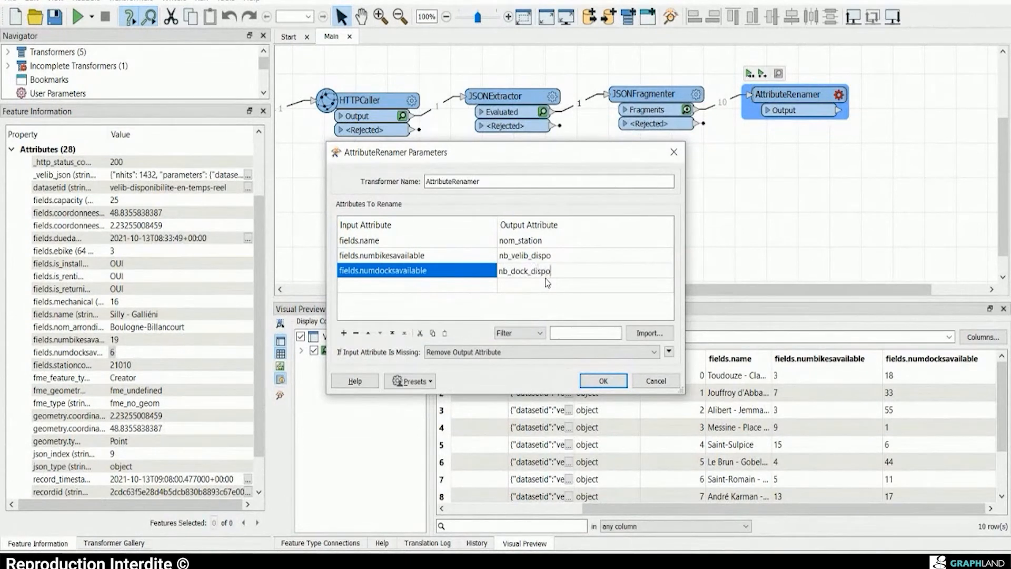
{"action": "left_click", "coordinate": [603, 380]}
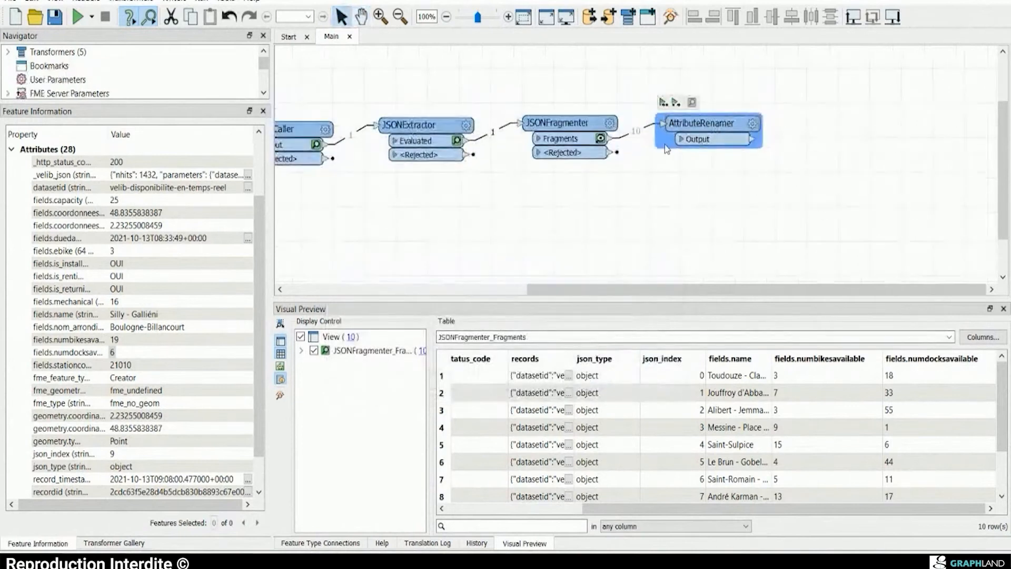
Step: Run the workspace up to the AttributeRenamer and inspect the columns of its output table
{"action": "left_click", "coordinate": [662, 102]}
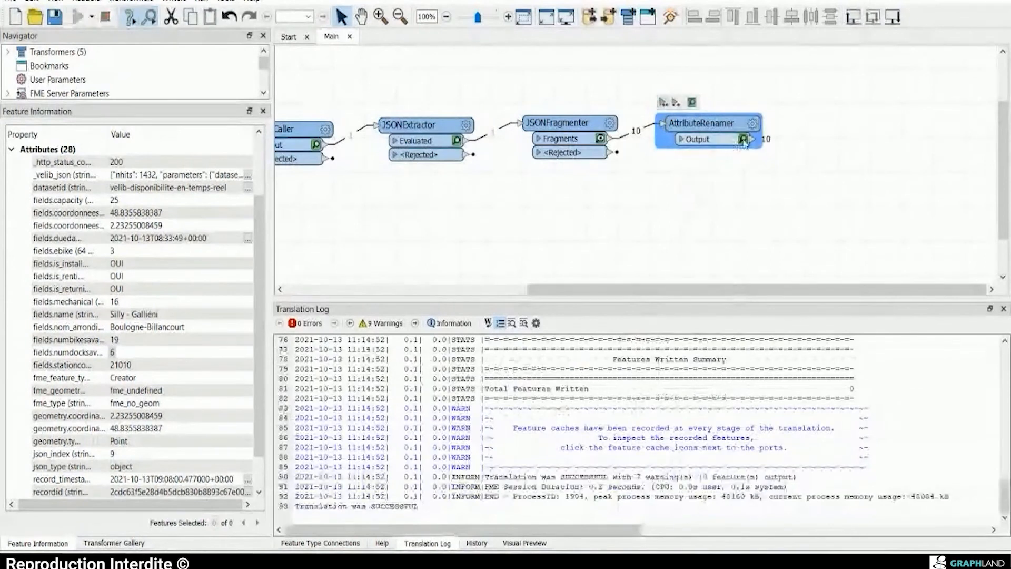
{"action": "left_click", "coordinate": [743, 139]}
{"action": "left_click_drag", "start_coordinate": [819, 509], "coordinate": [954, 510]}
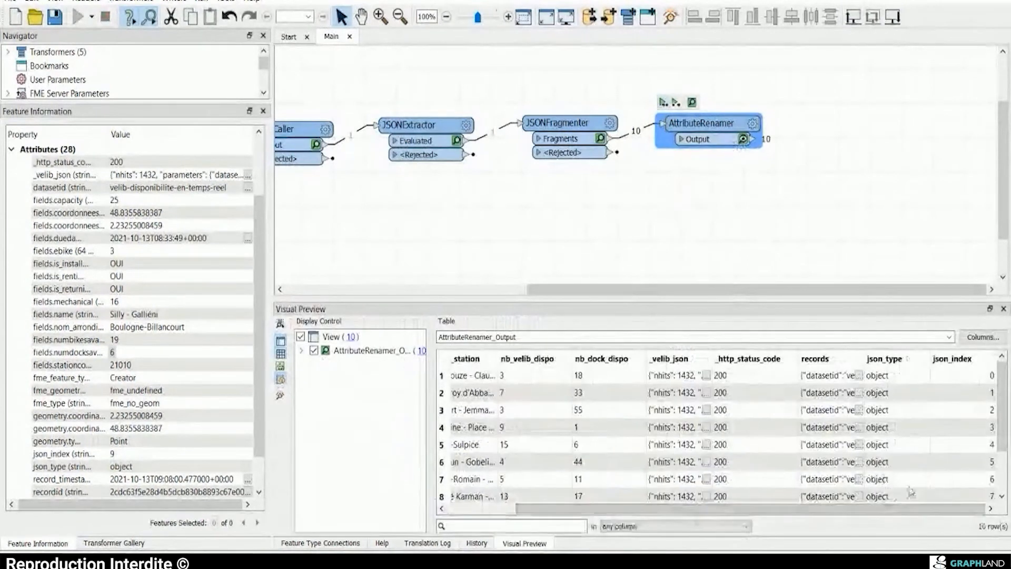
{"action": "left_click_drag", "start_coordinate": [595, 509], "coordinate": [554, 513]}
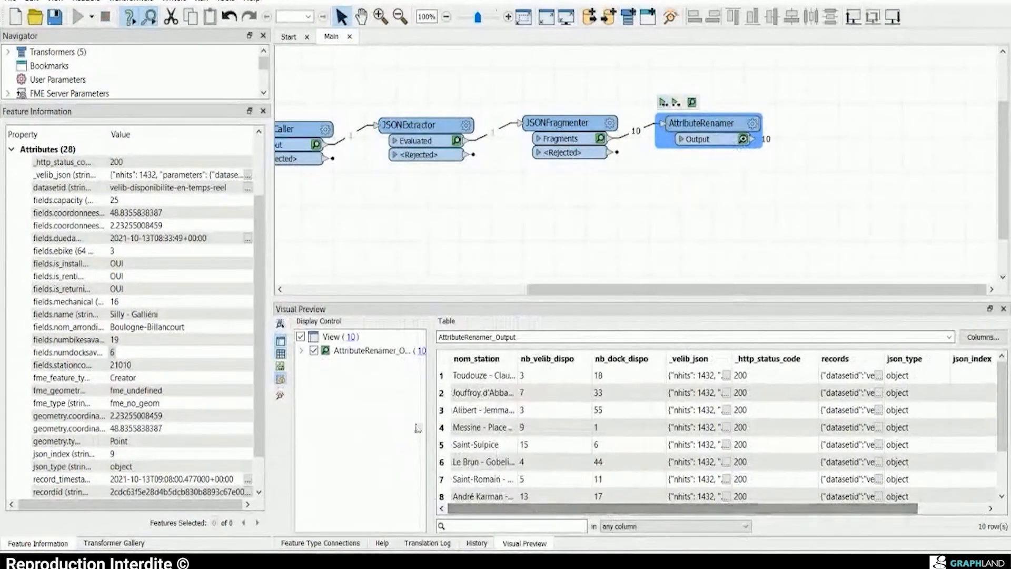
{"action": "scroll", "coordinate": [837, 200], "scroll_direction": "up", "scroll_amount": 1}
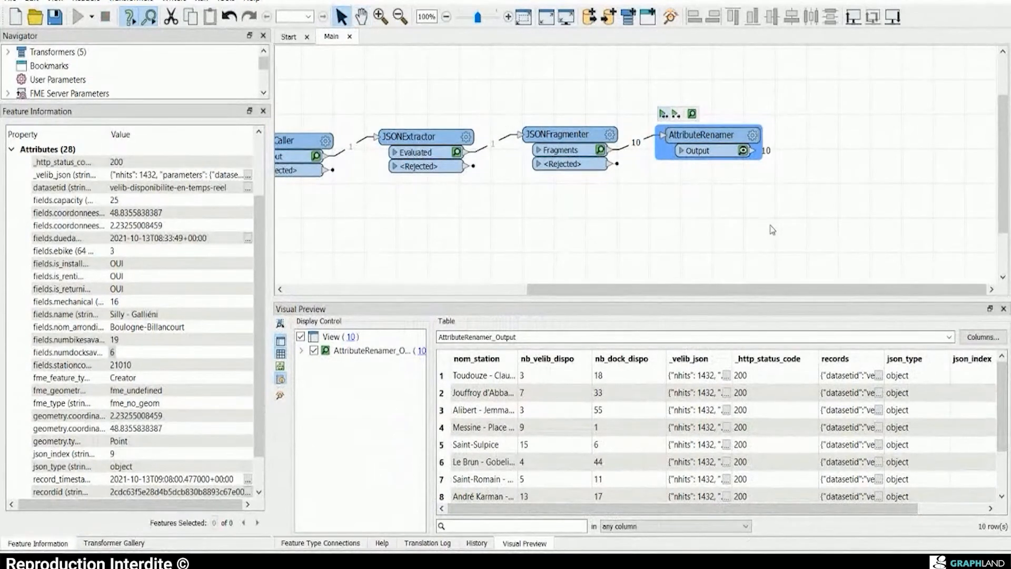
Step: Add a VertexCreator after the AttributeRenamer and set its X Value to the list element fields.coordonnees_geo{1}
{"action": "type", "text": "verte"}
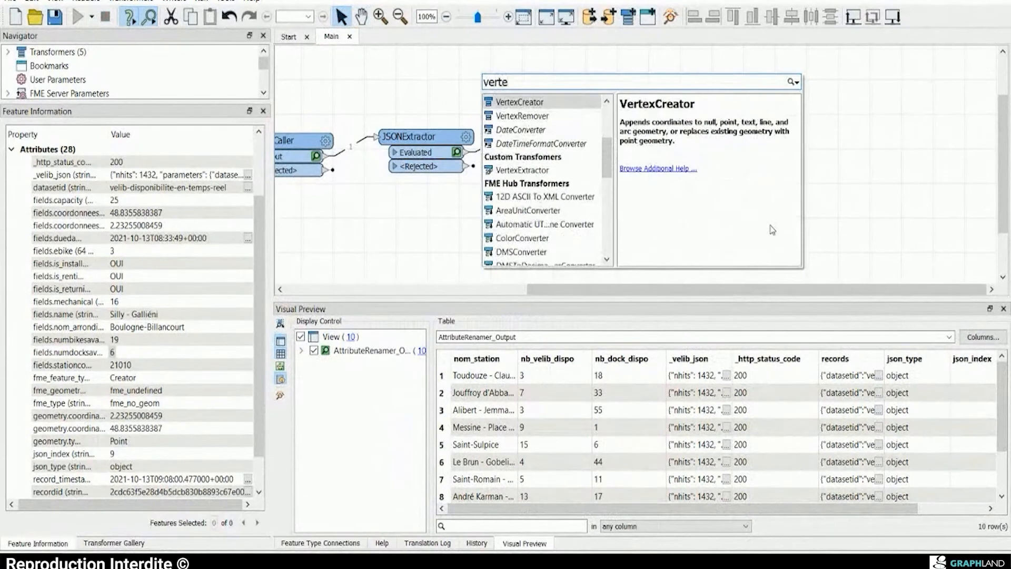
{"action": "key", "text": "Return"}
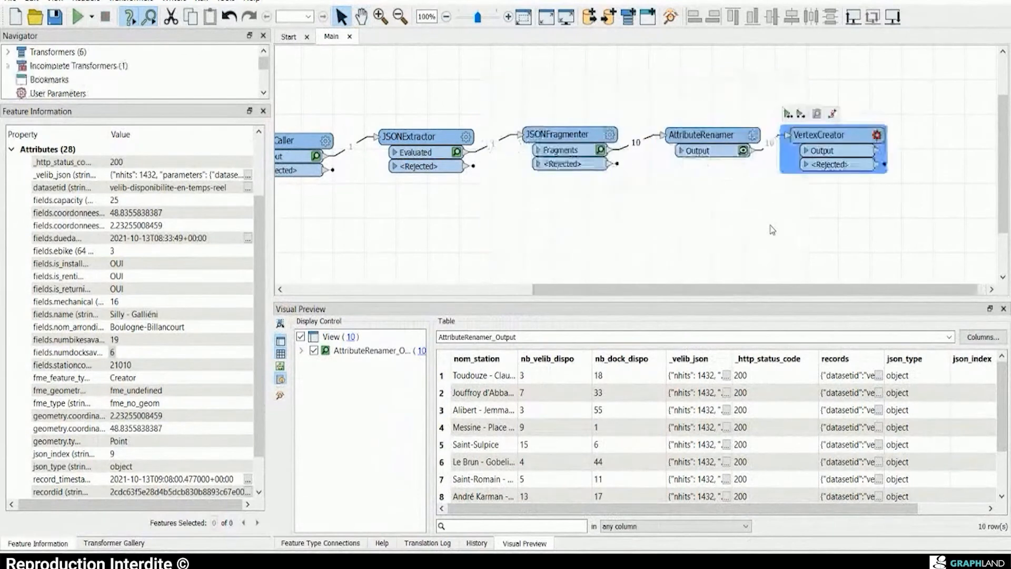
{"action": "left_click", "coordinate": [876, 135]}
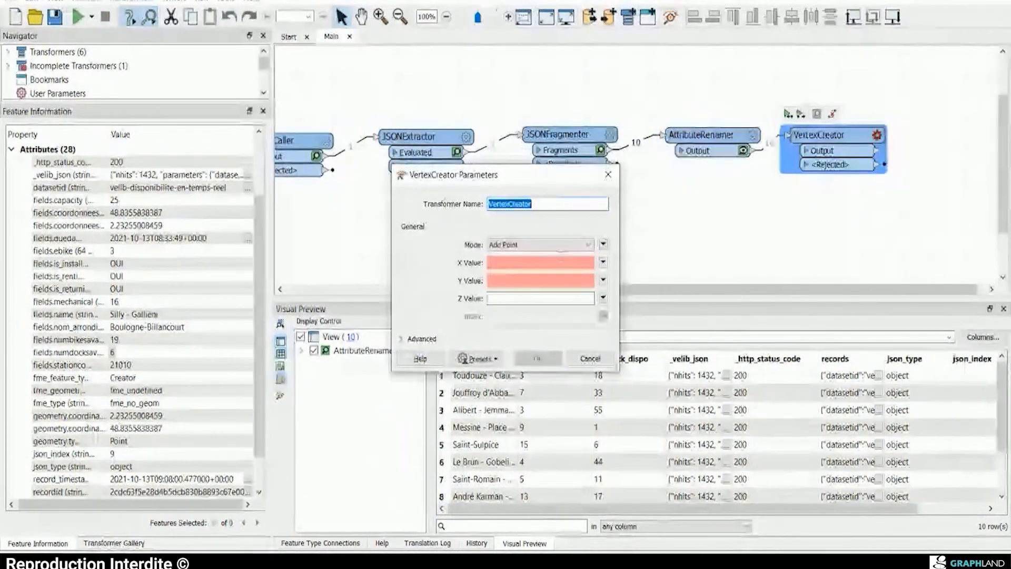
{"action": "left_click", "coordinate": [603, 262]}
{"action": "mouse_move", "coordinate": [643, 279]}
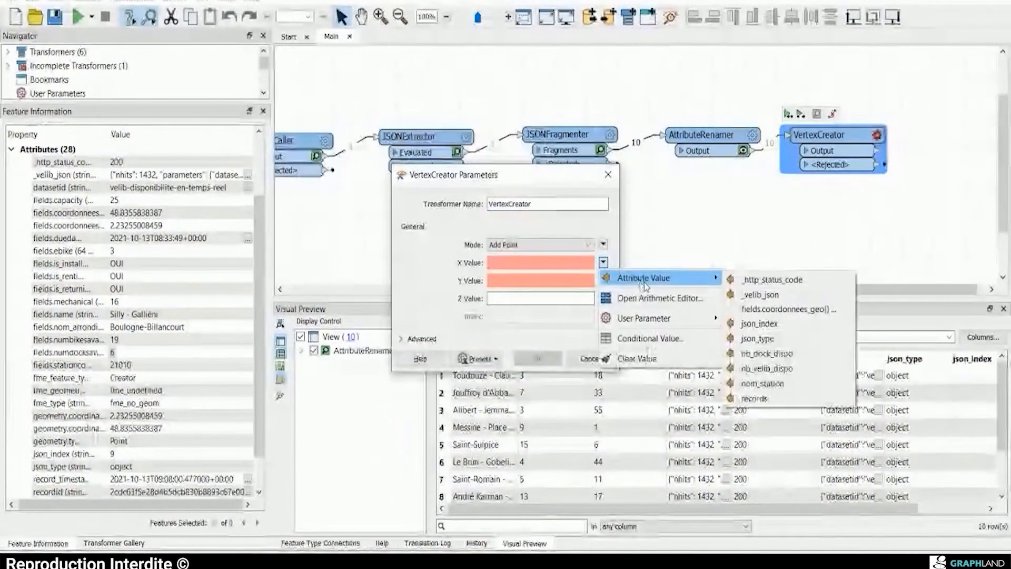
{"action": "left_click", "coordinate": [815, 308]}
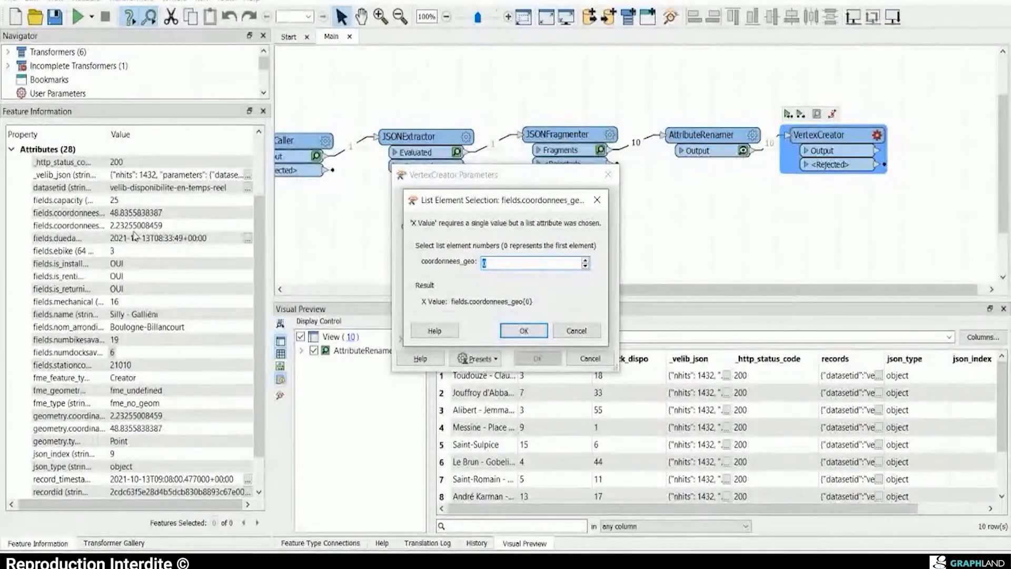
{"action": "left_click", "coordinate": [585, 260]}
{"action": "left_click", "coordinate": [531, 332]}
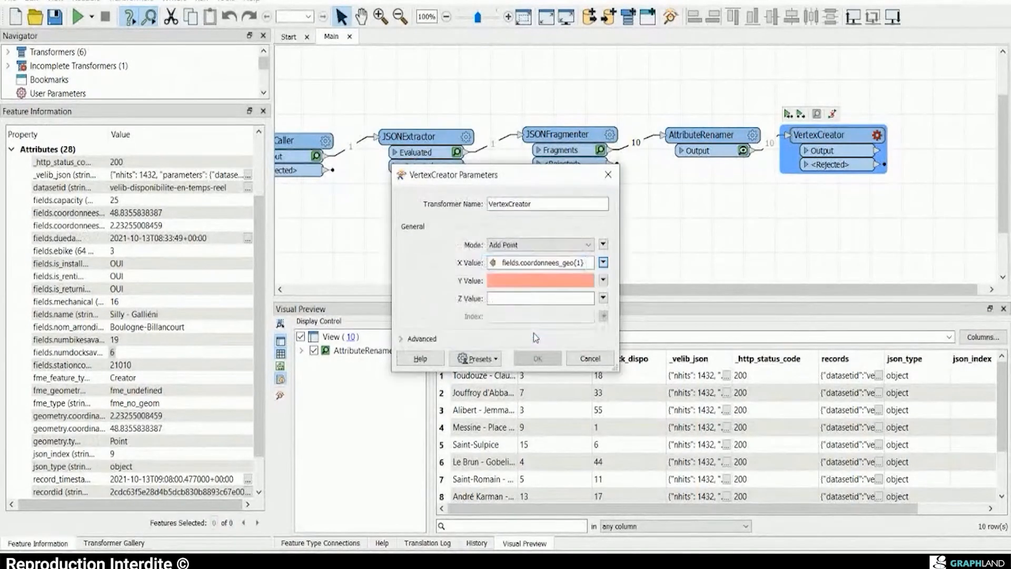
Step: Set the VertexCreator's Y Value to the list element fields.coordonnees_geo{0} and accept the parameters
{"action": "left_click", "coordinate": [603, 280]}
{"action": "mouse_move", "coordinate": [661, 296]}
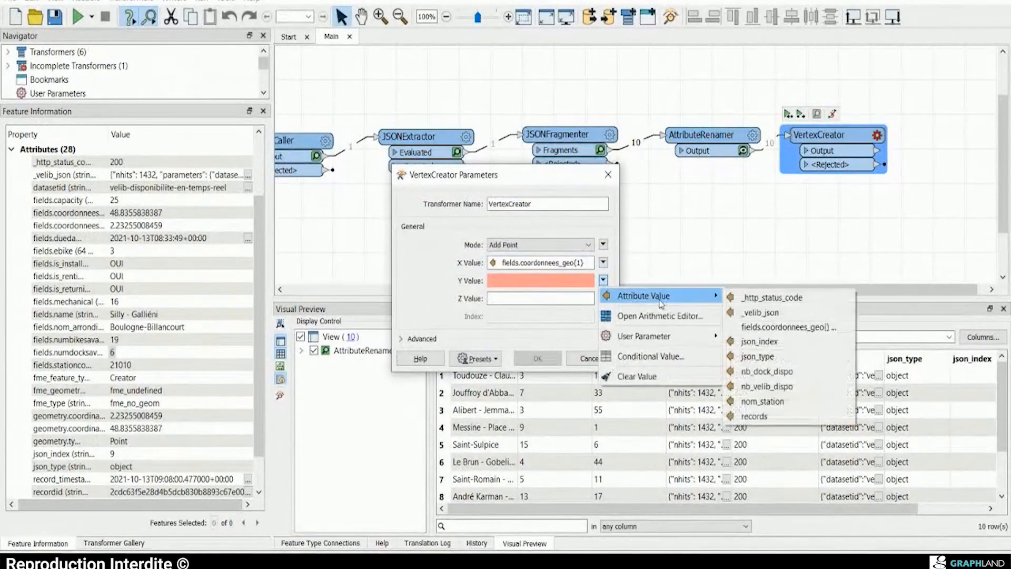
{"action": "left_click", "coordinate": [816, 327]}
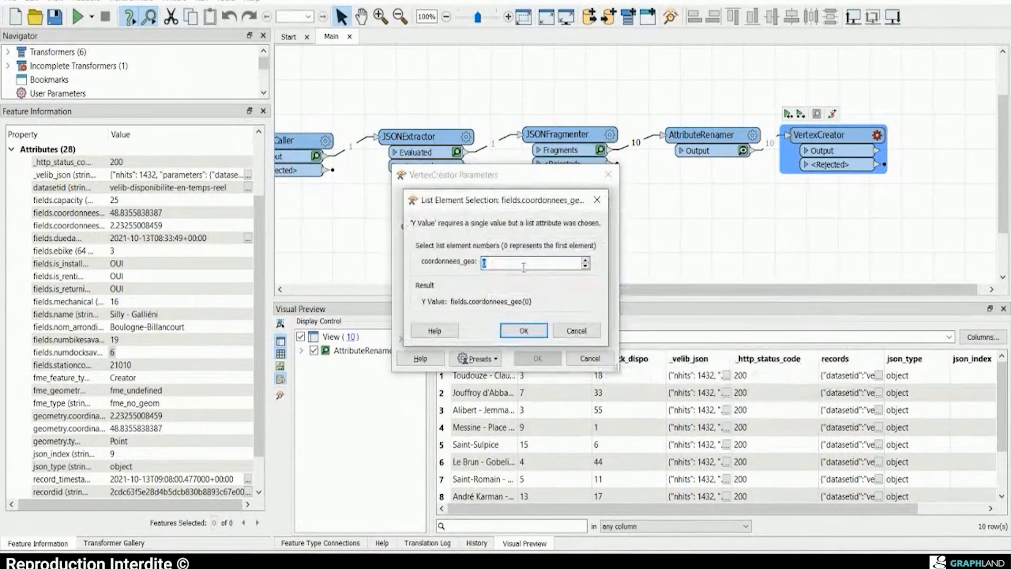
{"action": "left_click", "coordinate": [529, 332]}
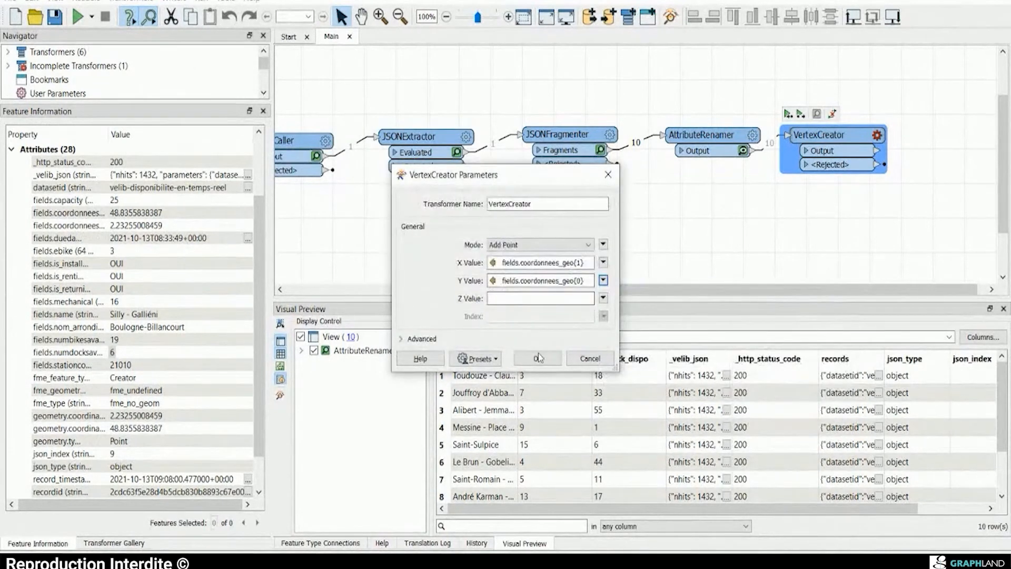
{"action": "key", "text": "Return"}
Step: Run the workspace and inspect the VertexCreator's output points in an enlarged graphics view
{"action": "key", "text": "ctrl+r"}
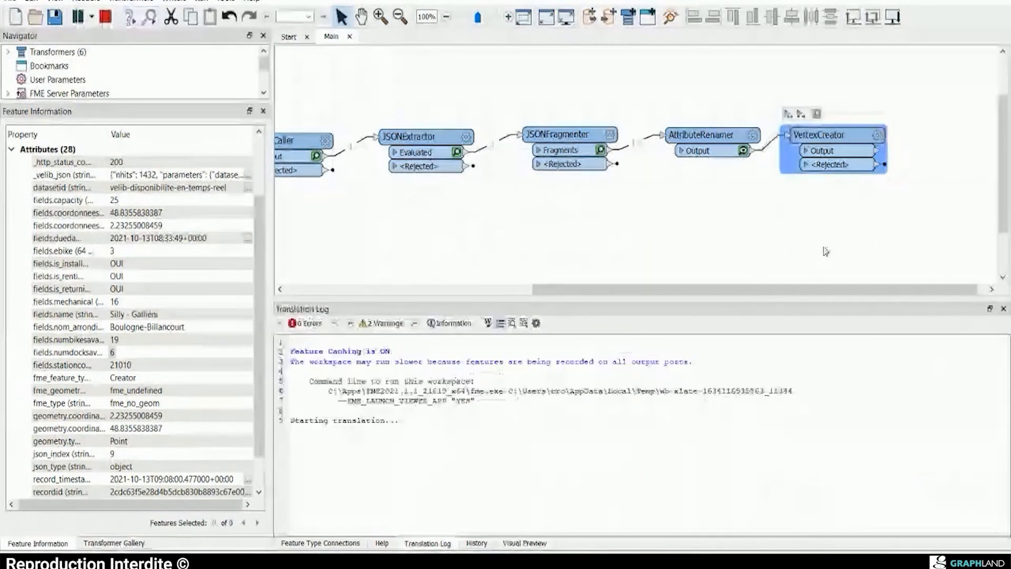
{"action": "left_click", "coordinate": [867, 151]}
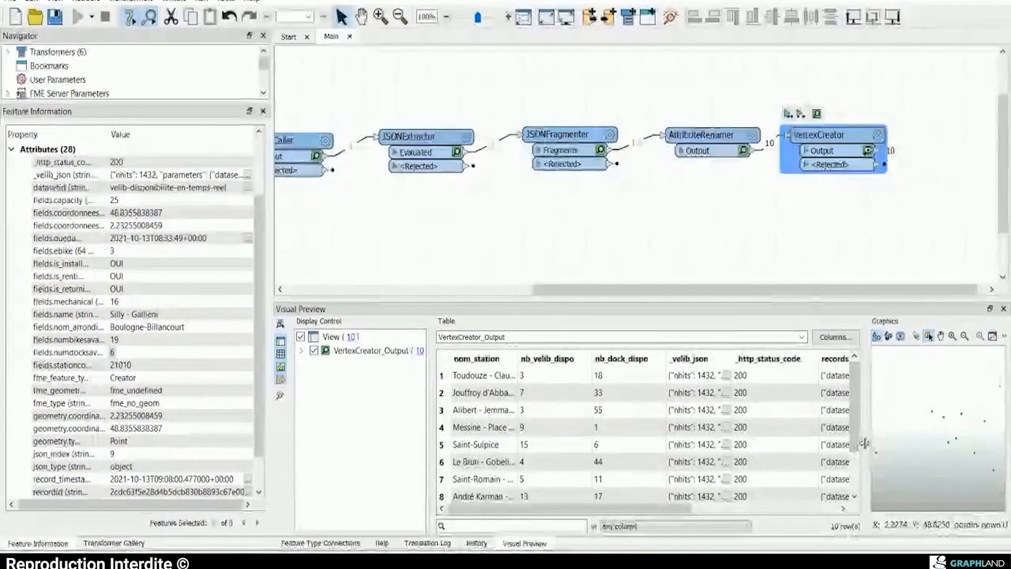
{"action": "left_click_drag", "start_coordinate": [865, 444], "coordinate": [621, 444]}
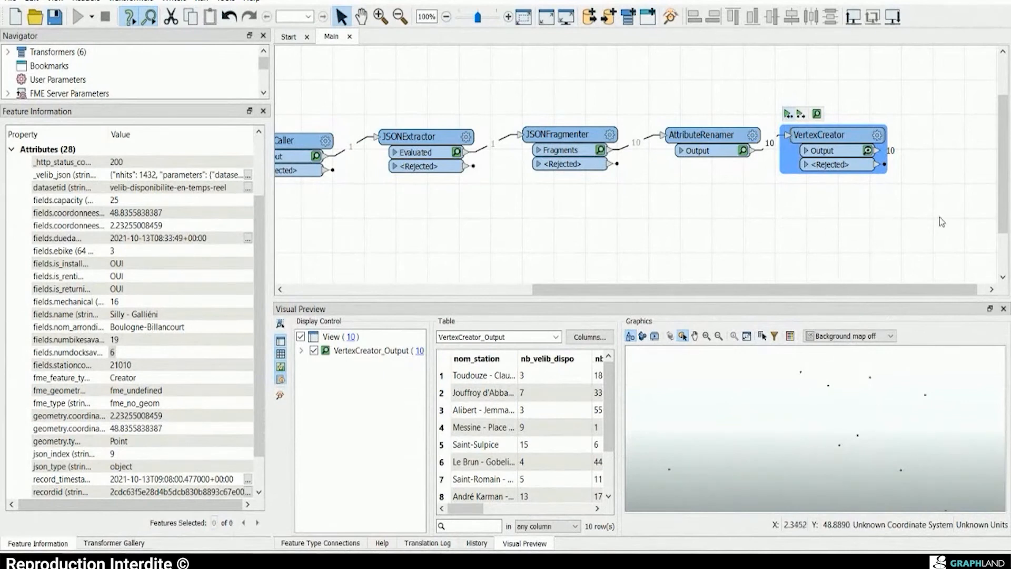
Step: Add a CoordinateSystemSetter transformer to the canvas after the VertexCreator
{"action": "left_click_drag", "start_coordinate": [939, 217], "coordinate": [710, 218]}
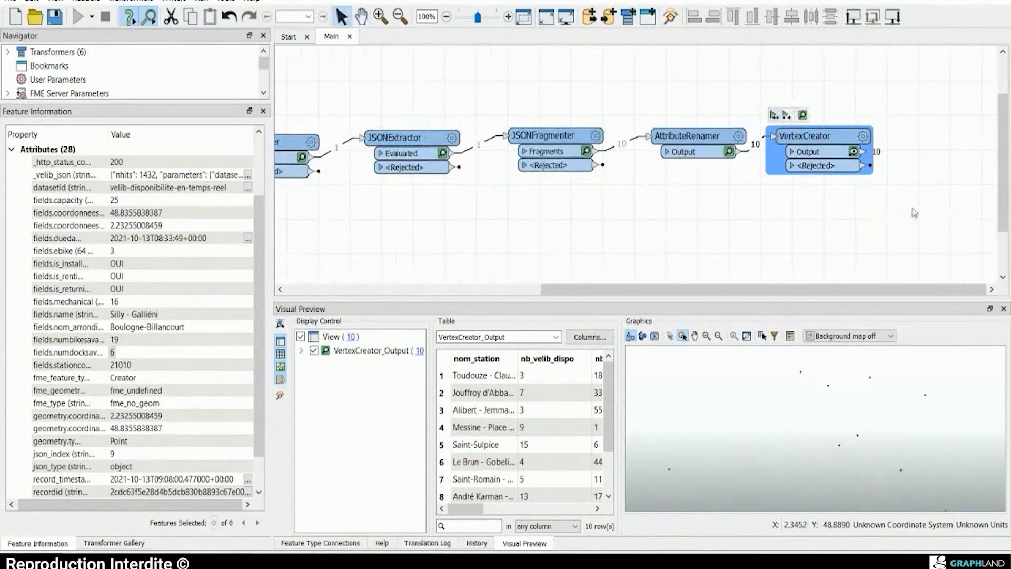
{"action": "left_click", "coordinate": [914, 213]}
{"action": "type", "text": "sys"}
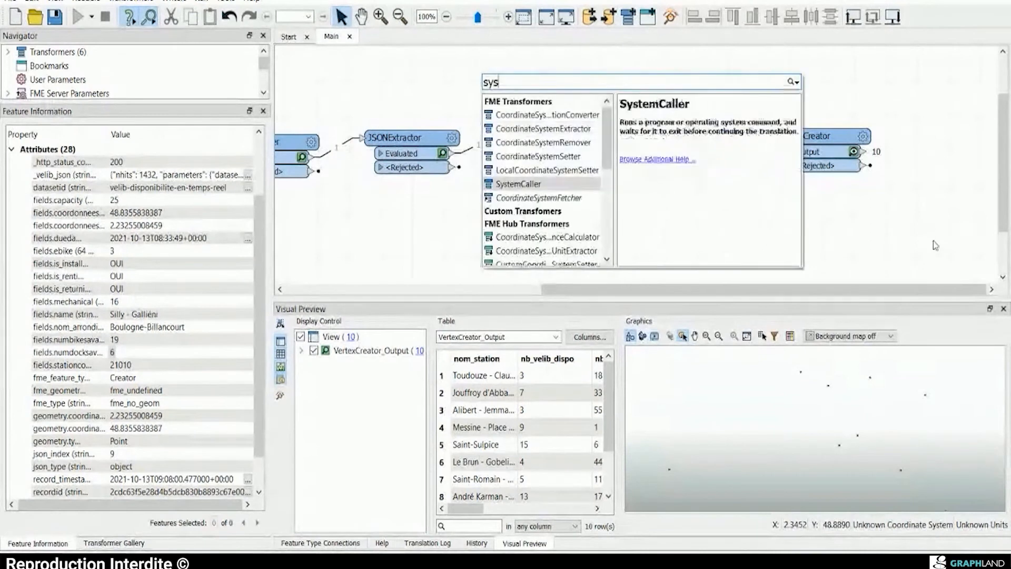
{"action": "key", "text": "Up"}
{"action": "key", "text": "Up"}
{"action": "key", "text": "Up"}
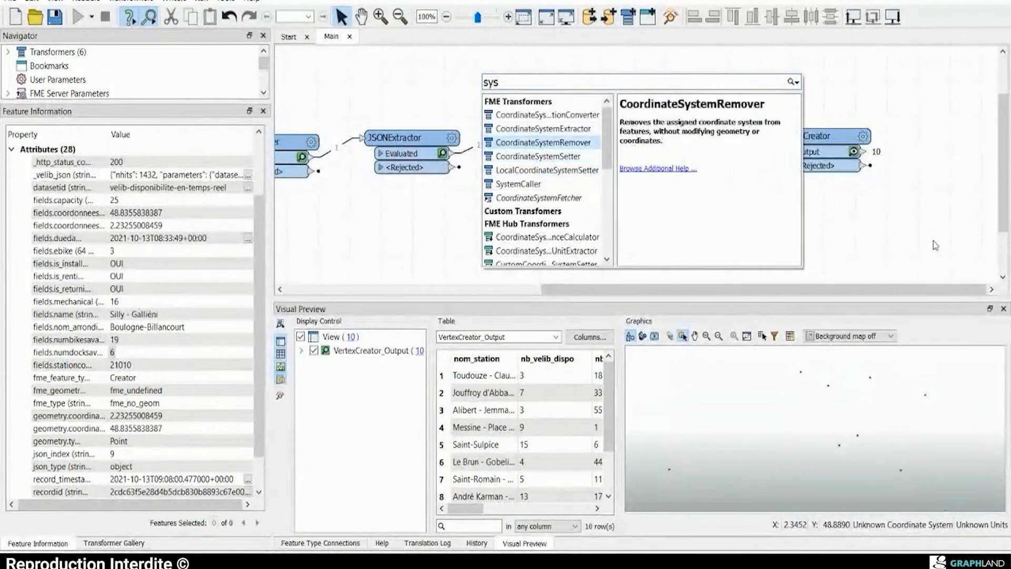
{"action": "key", "text": "Down"}
{"action": "key", "text": "Return"}
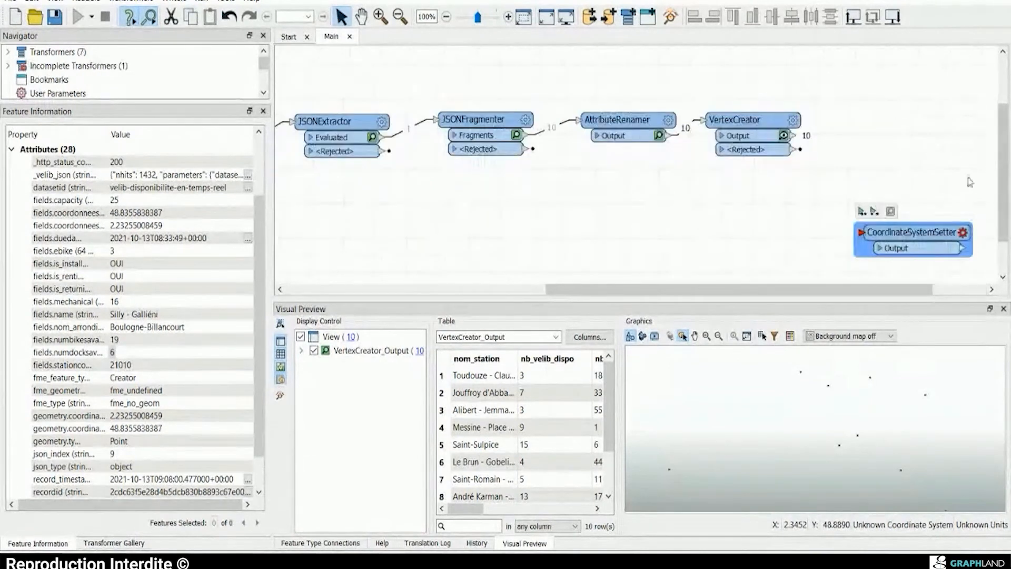
Step: Connect the VertexCreator's Output port to the CoordinateSystemSetter and align the two transformers in a row
{"action": "left_click_drag", "start_coordinate": [916, 232], "coordinate": [901, 108]}
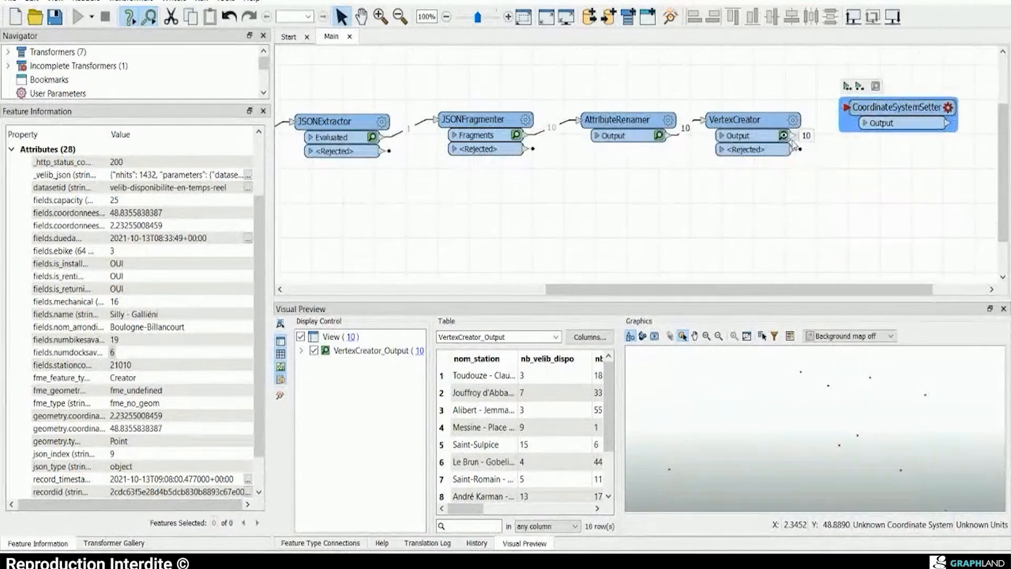
{"action": "left_click_drag", "start_coordinate": [793, 136], "coordinate": [846, 107]}
{"action": "left_click_drag", "start_coordinate": [908, 108], "coordinate": [899, 127]}
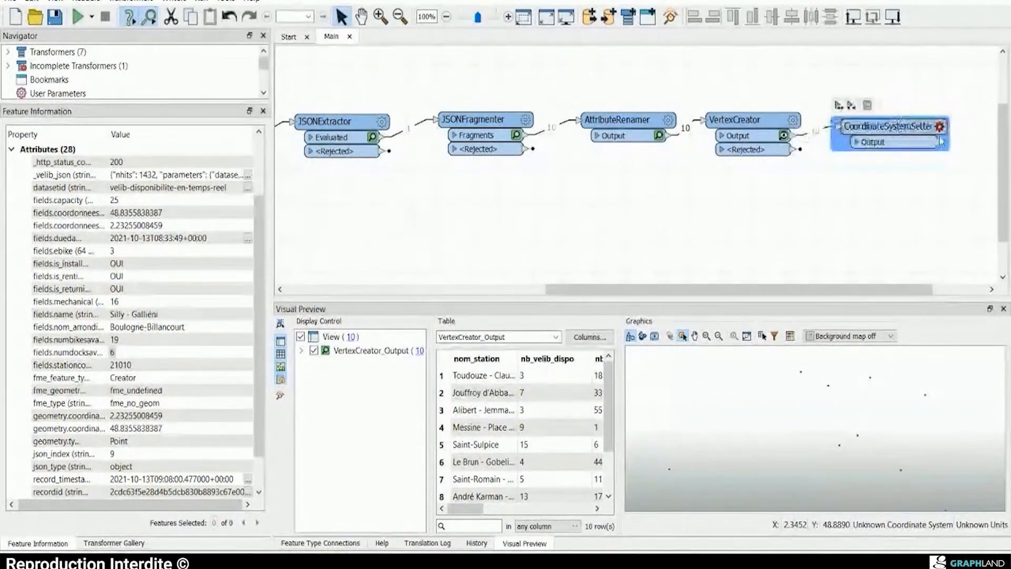
Step: Set the CoordinateSystemSetter's coordinate system to LL84 and accept the parameters
{"action": "double_click", "coordinate": [900, 126]}
{"action": "left_click", "coordinate": [571, 286]}
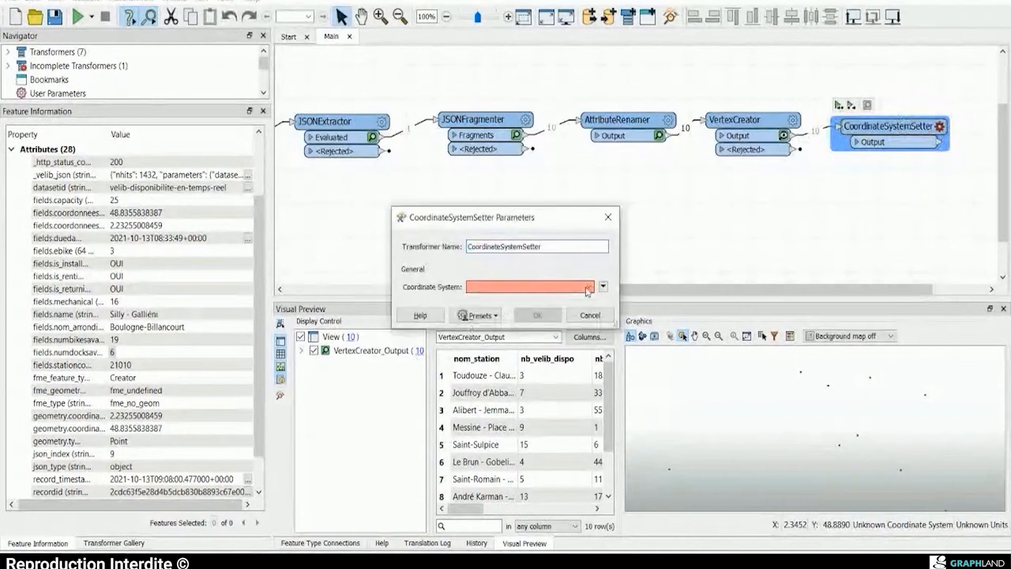
{"action": "left_click", "coordinate": [587, 289]}
{"action": "left_click", "coordinate": [548, 356]}
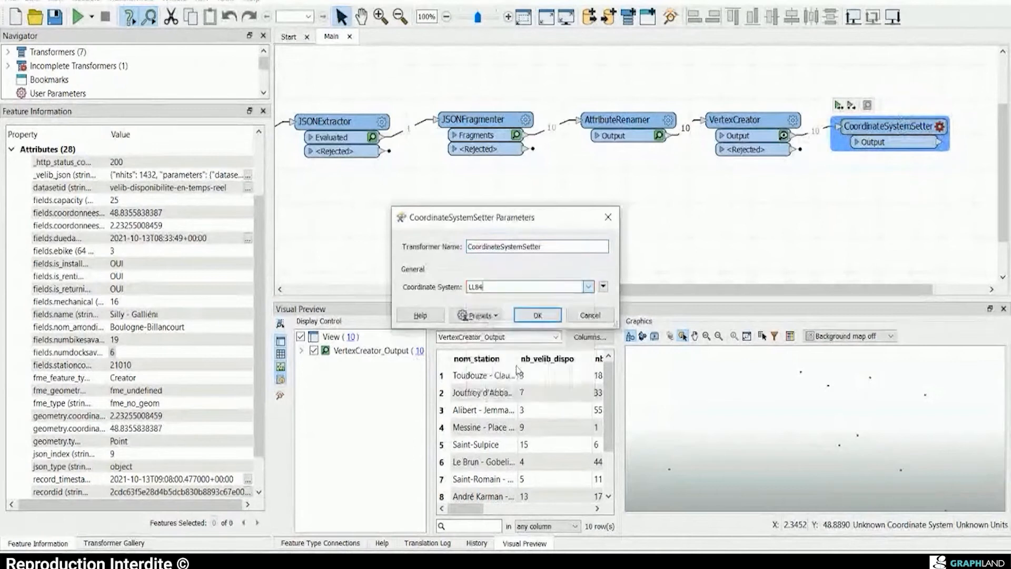
{"action": "left_click", "coordinate": [537, 315]}
Step: Shift the CoordinateSystemSetter slightly upward and run the workspace up to it
{"action": "left_click_drag", "start_coordinate": [895, 252], "coordinate": [595, 246]}
{"action": "left_click_drag", "start_coordinate": [815, 142], "coordinate": [814, 133]}
{"action": "left_click", "coordinate": [738, 99]}
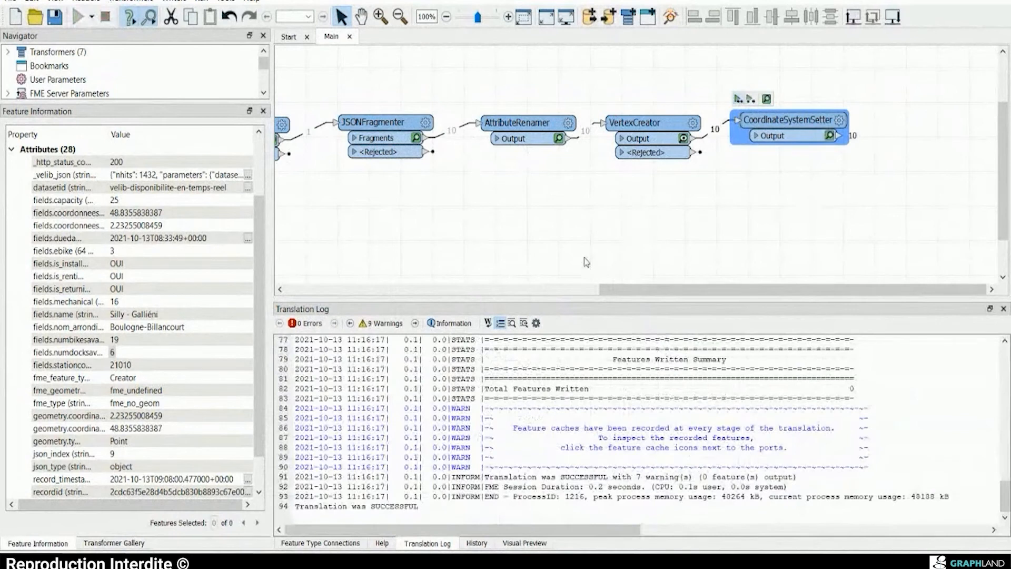
Step: Open the web connections in FME Options and review the existing FME Server and Esri ArcGIS Online connections
{"action": "left_click", "coordinate": [225, 1]}
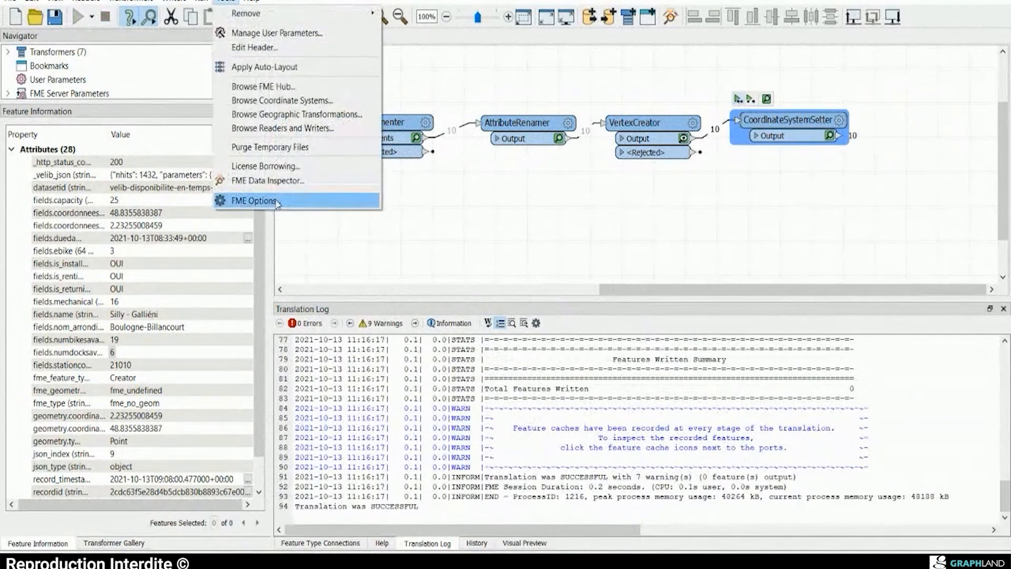
{"action": "left_click", "coordinate": [254, 201]}
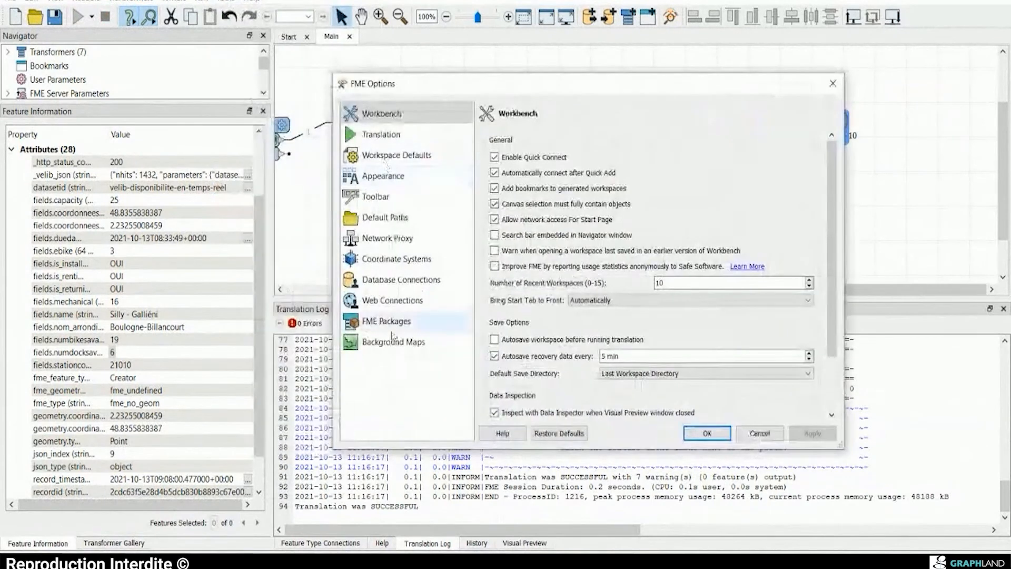
{"action": "left_click", "coordinate": [403, 304]}
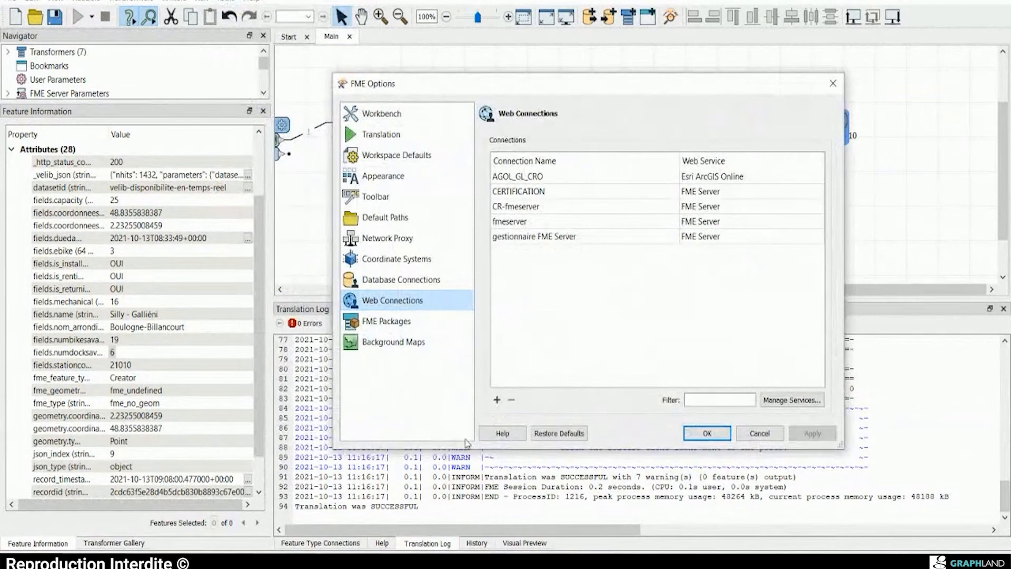
{"action": "left_click", "coordinate": [557, 238]}
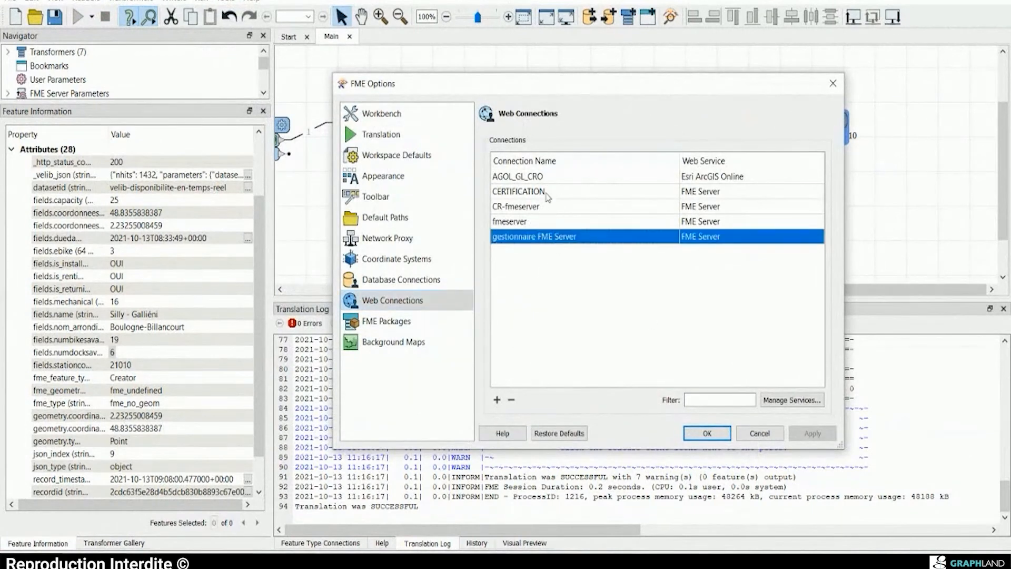
{"action": "left_click", "coordinate": [567, 178]}
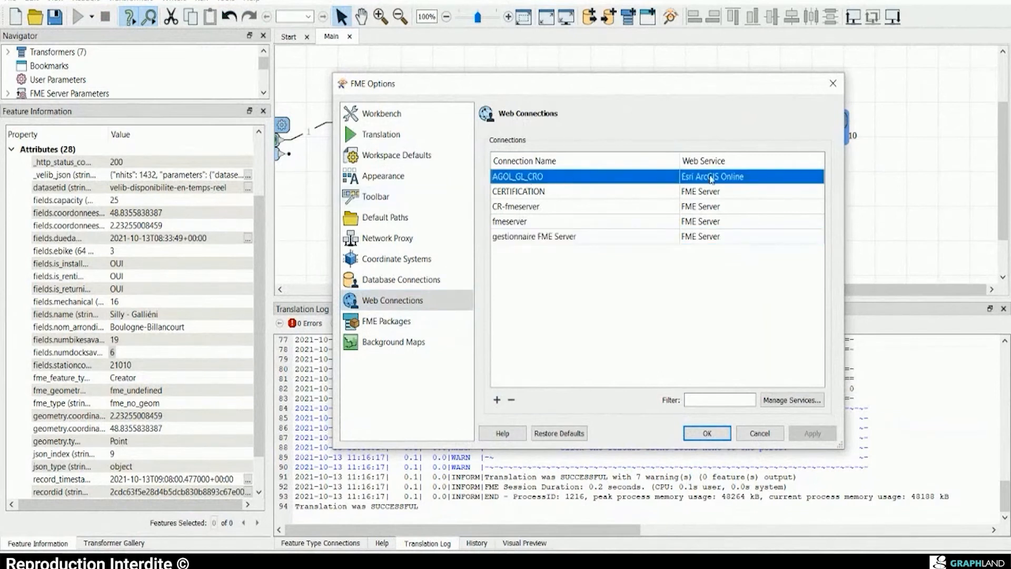
{"action": "left_click", "coordinate": [583, 305]}
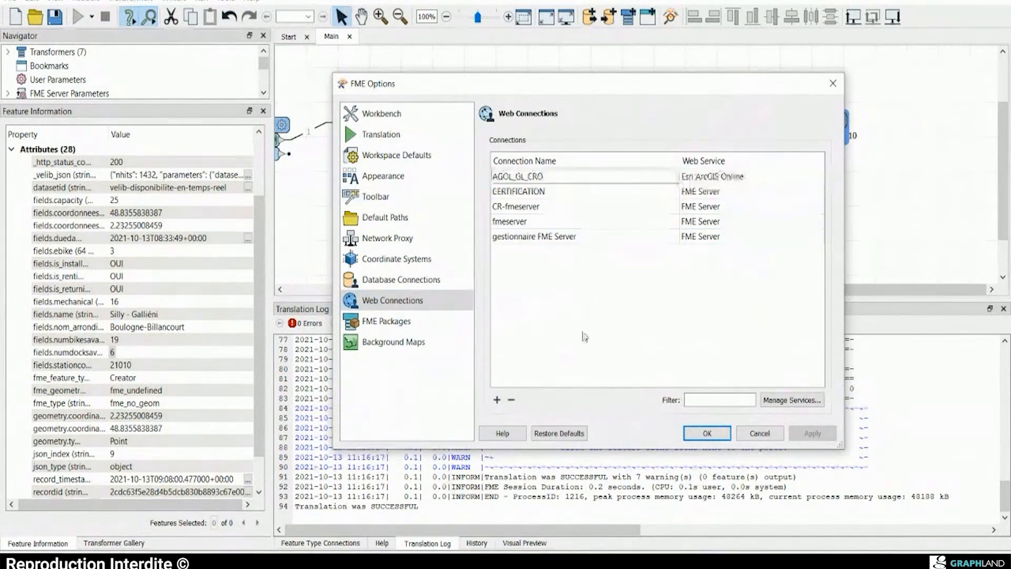
Step: Start adding an Esri ArcGIS Online web connection, bring up its authentication form, and cancel without signing in
{"action": "right_click", "coordinate": [585, 291]}
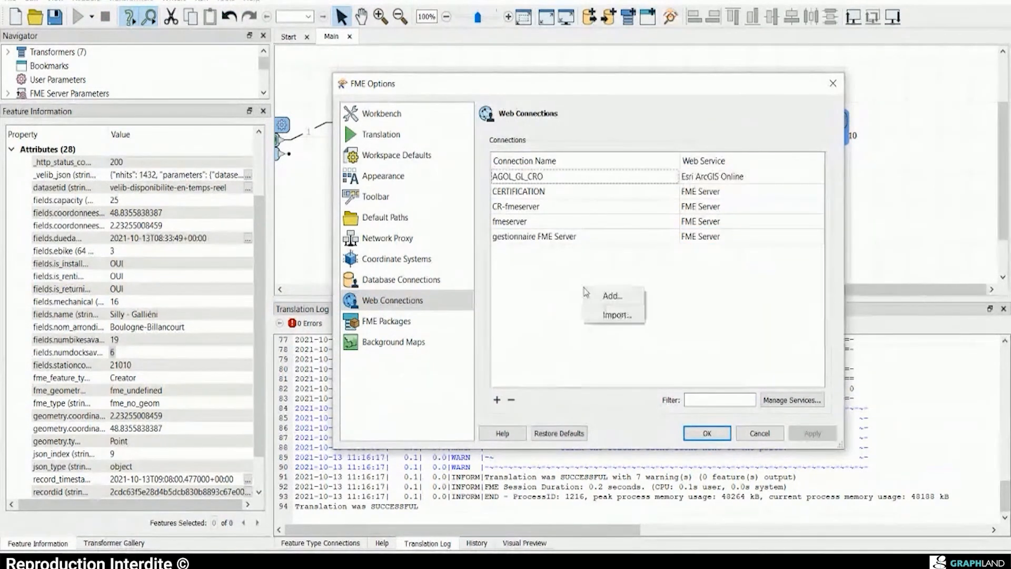
{"action": "left_click", "coordinate": [610, 296]}
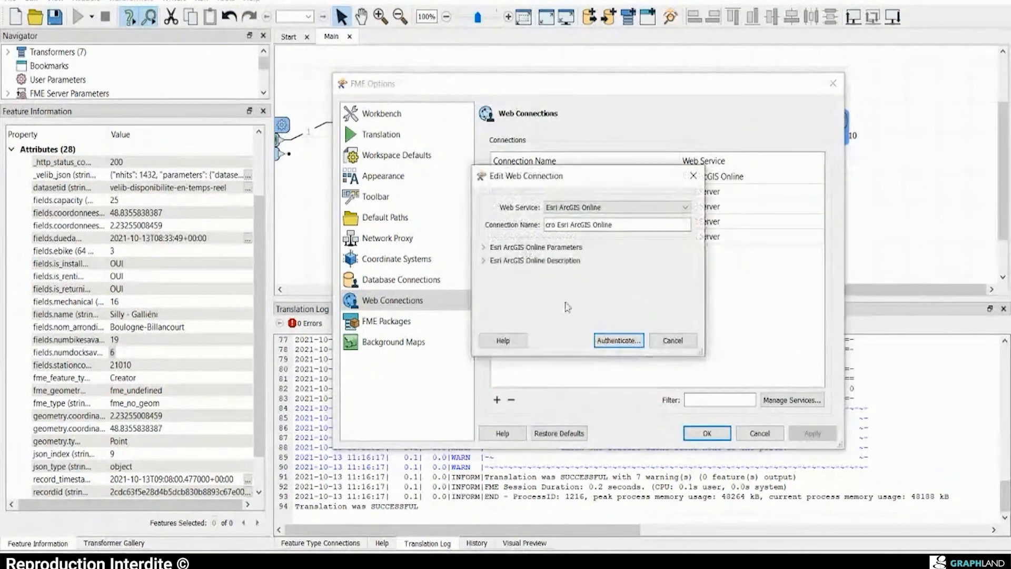
{"action": "left_click", "coordinate": [618, 340]}
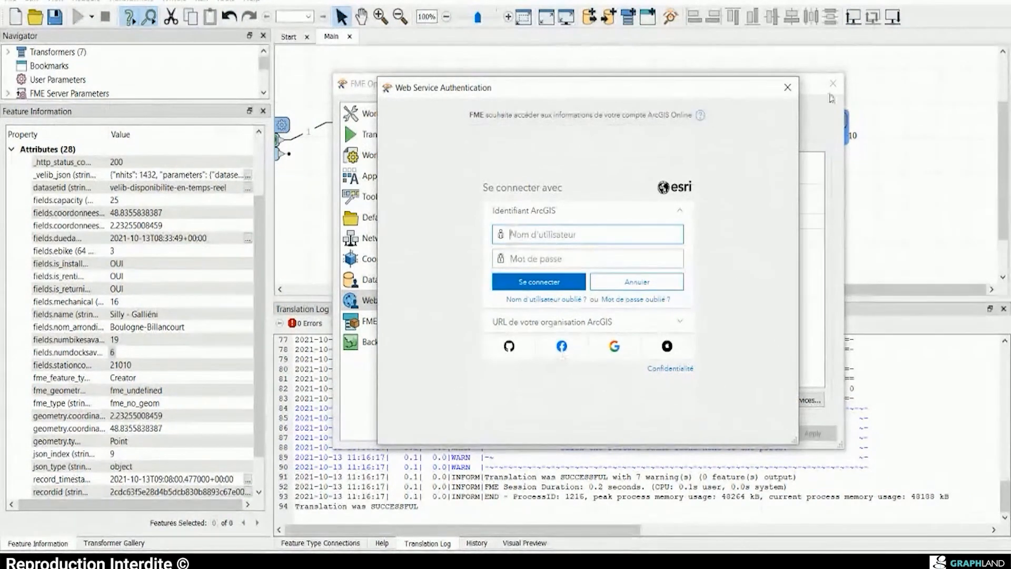
{"action": "left_click", "coordinate": [788, 87]}
{"action": "left_click", "coordinate": [672, 402]}
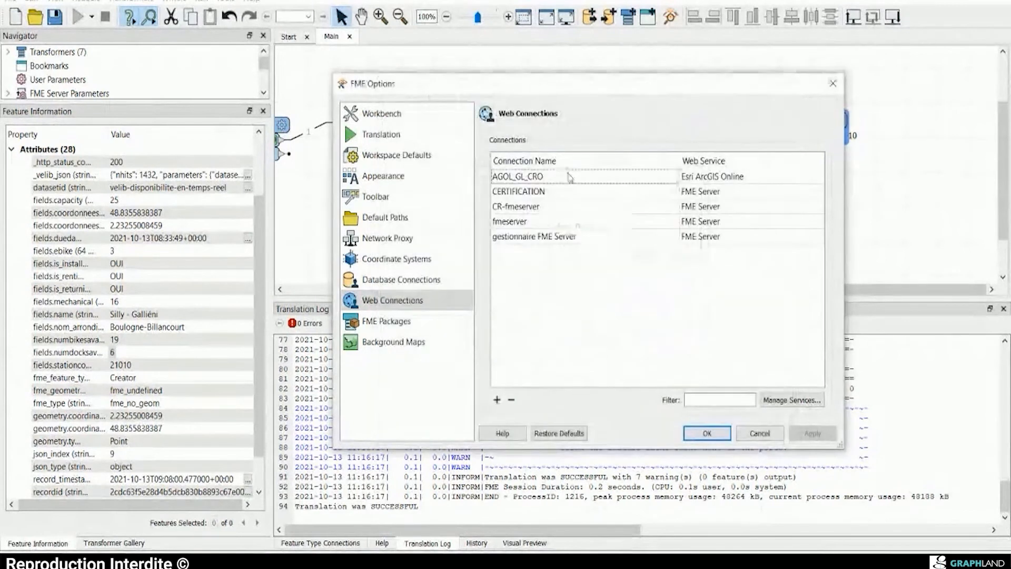
Step: Highlight the existing AGOL_GL_CRO connection for review and close FME Options without saving changes
{"action": "left_click", "coordinate": [562, 181]}
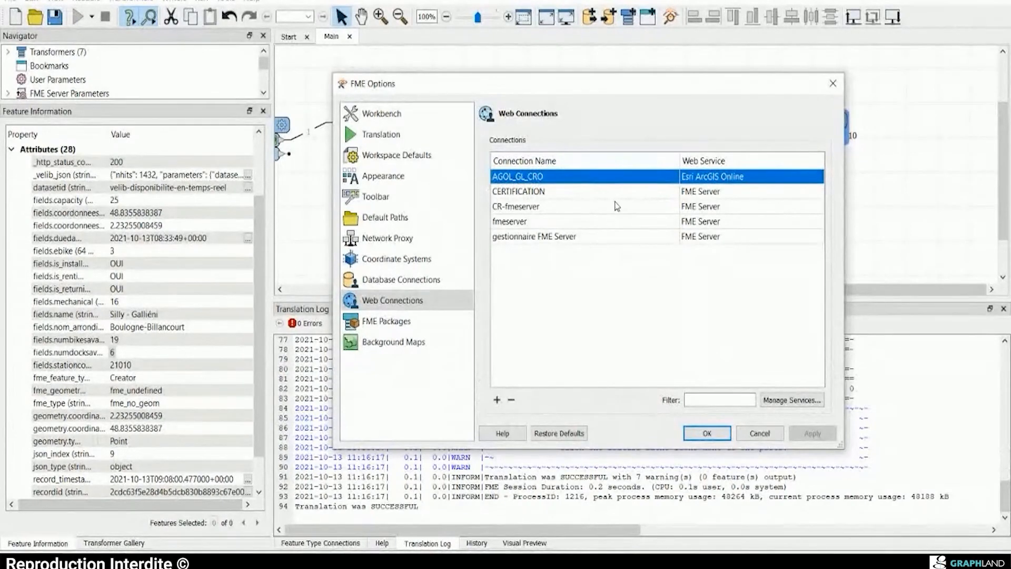
{"action": "left_click_drag", "start_coordinate": [563, 89], "coordinate": [561, 102]}
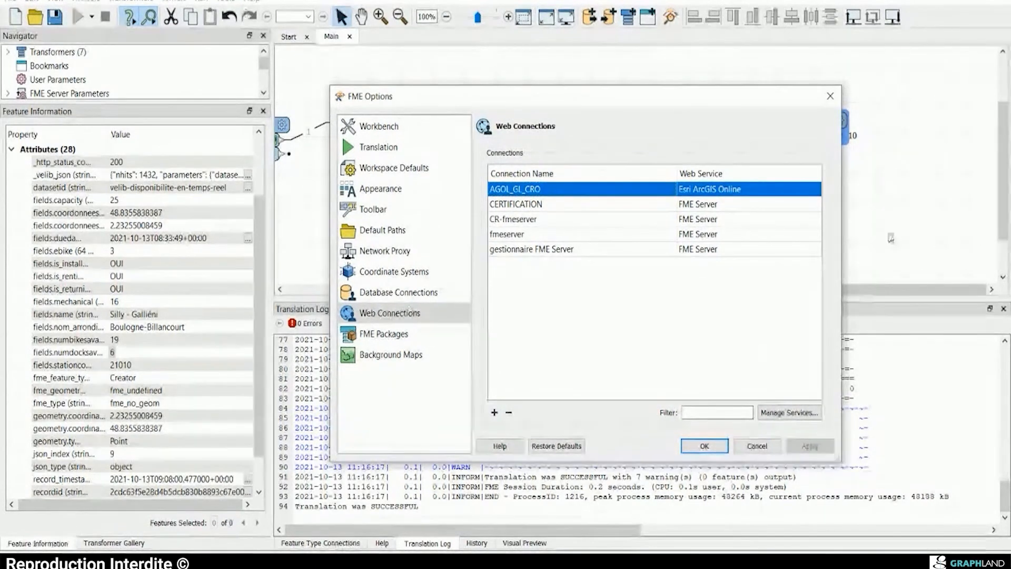
{"action": "left_click_drag", "start_coordinate": [588, 101], "coordinate": [546, 106]}
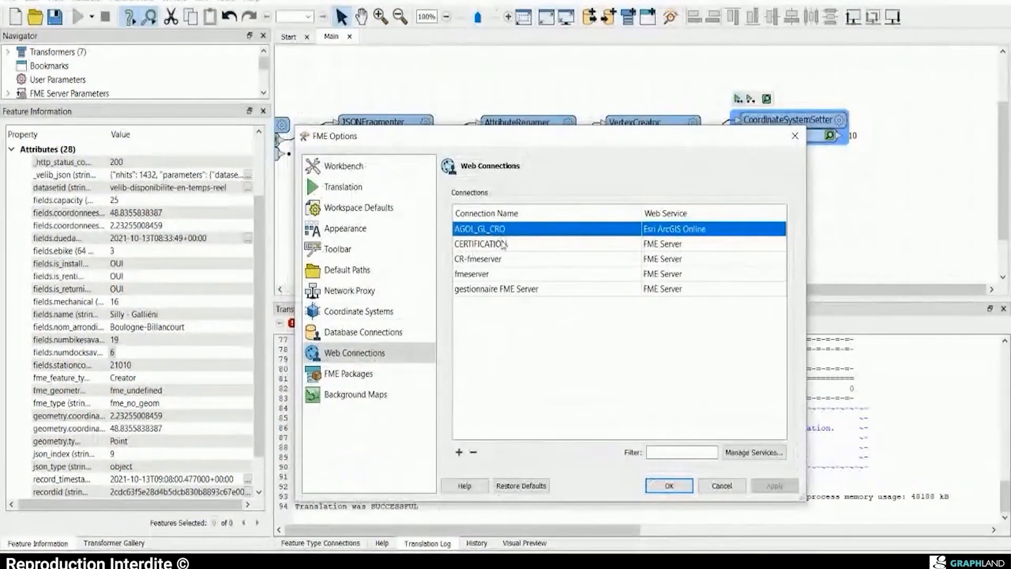
{"action": "left_click", "coordinate": [722, 485]}
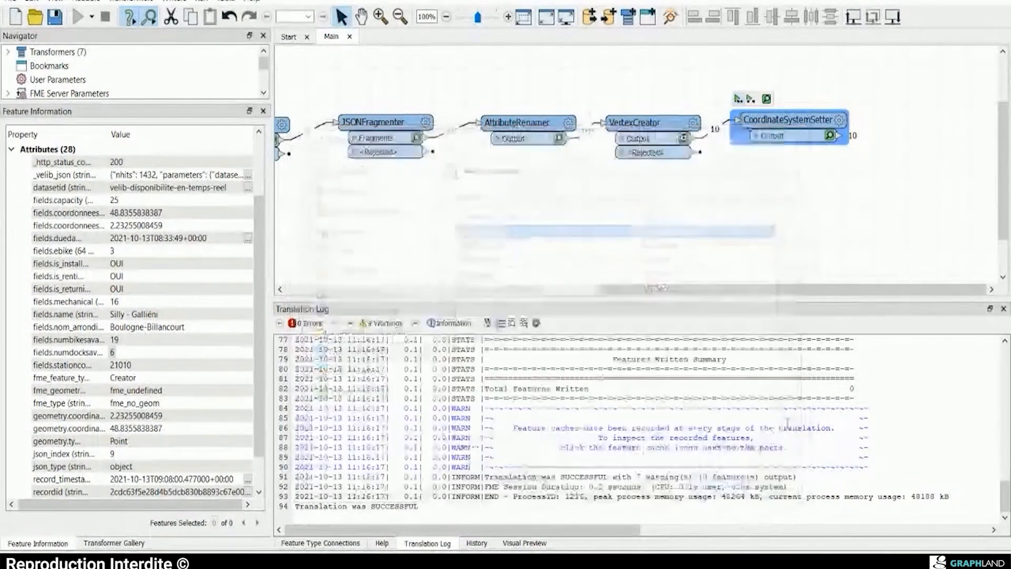
Step: Start adding an Esri ArcGIS Online (AGOL) Feature Service writer that uses the AGOL_GL_CRO connection
{"action": "scroll", "coordinate": [876, 240], "scroll_direction": "up", "scroll_amount": 1}
{"action": "left_click", "coordinate": [896, 213]}
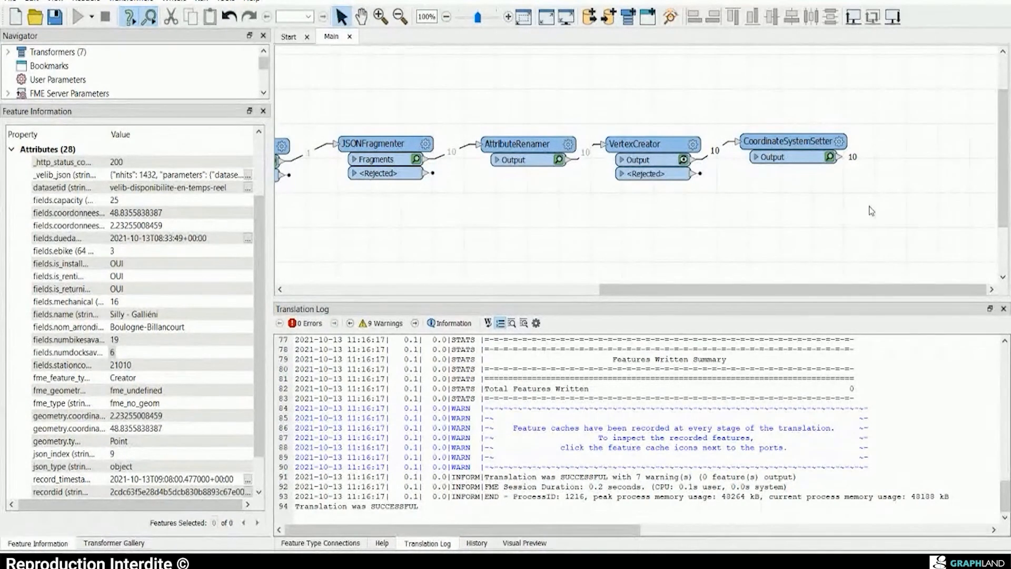
{"action": "left_click", "coordinate": [609, 17]}
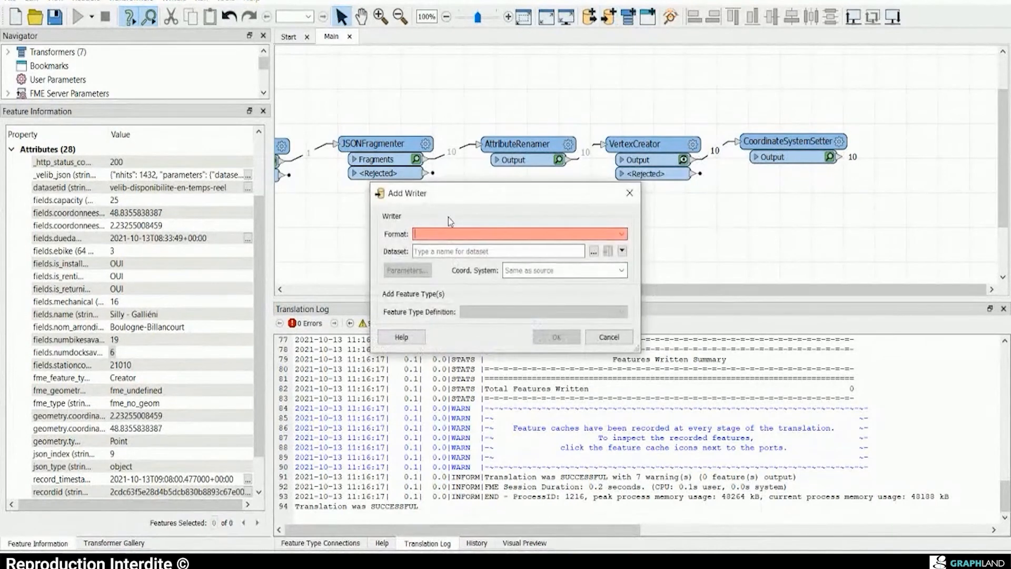
{"action": "type", "text": "agol"}
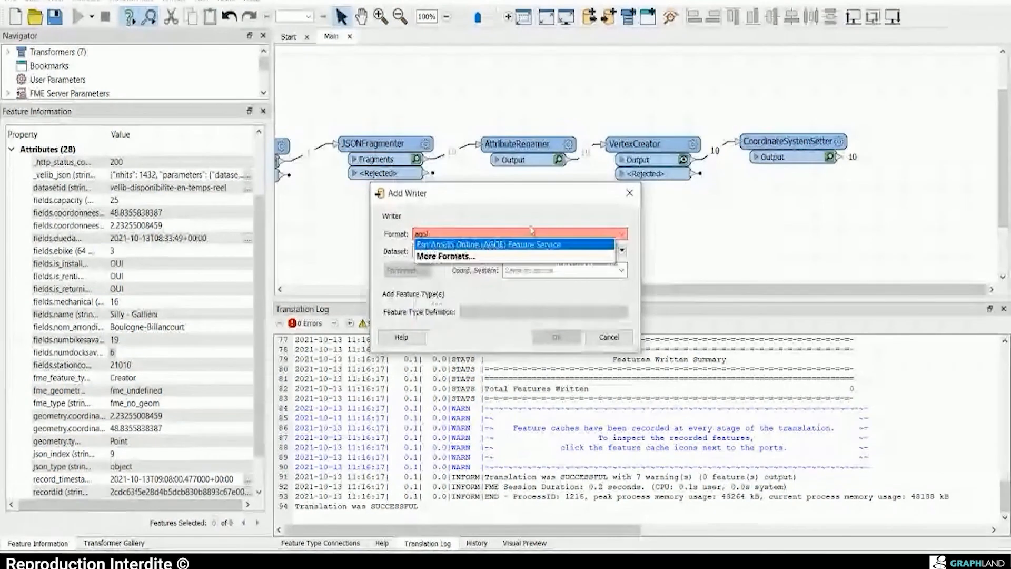
{"action": "left_click", "coordinate": [553, 244]}
{"action": "left_click_drag", "start_coordinate": [546, 197], "coordinate": [579, 169]}
{"action": "left_click", "coordinate": [449, 245]}
{"action": "left_click", "coordinate": [552, 188]}
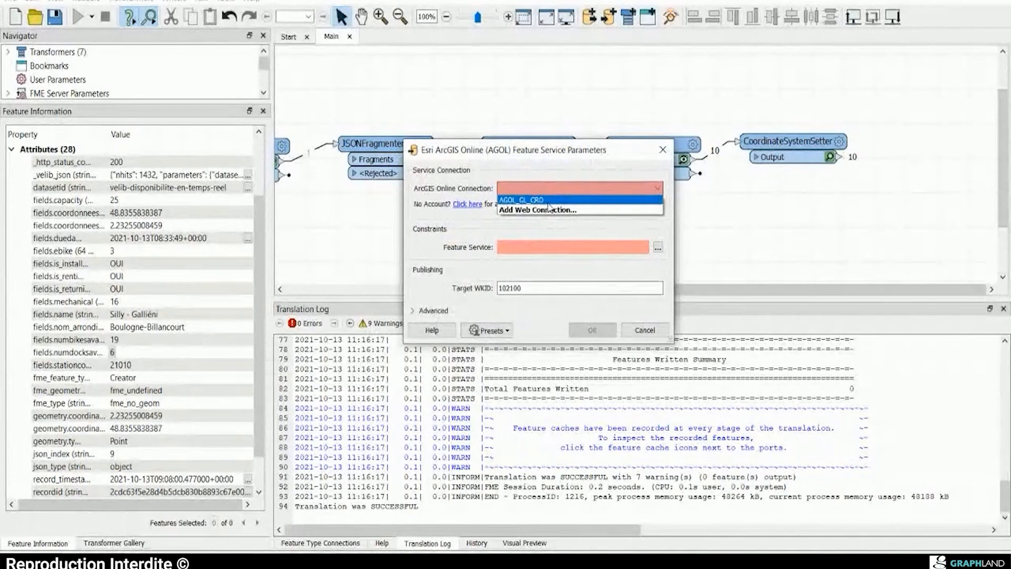
{"action": "left_click", "coordinate": [524, 200]}
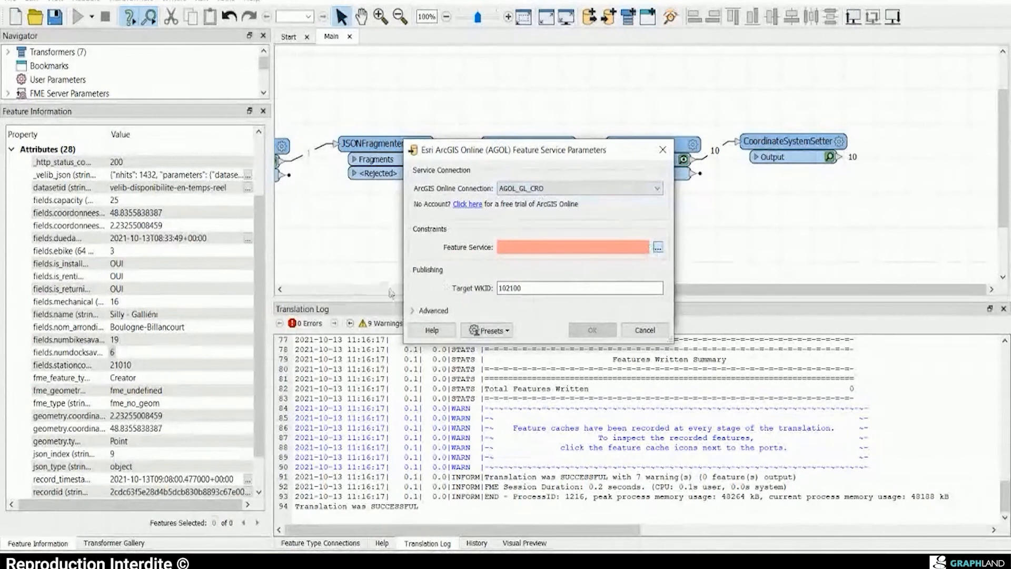
Step: Pick the RAEPA ASS feature service as a path template, replace its name and ID with station_velib, and accept the writer
{"action": "left_click", "coordinate": [658, 247]}
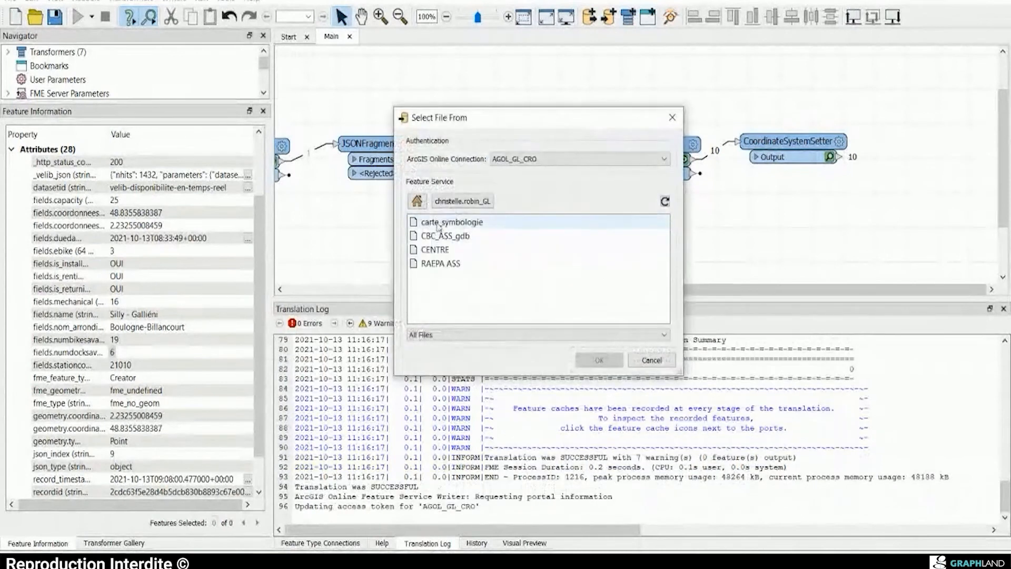
{"action": "left_click", "coordinate": [473, 267]}
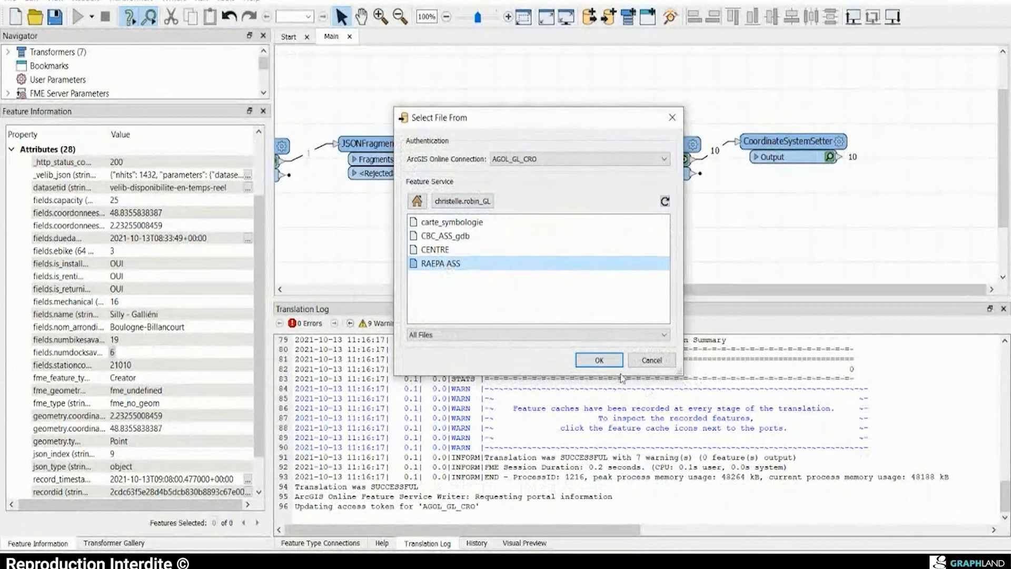
{"action": "left_click", "coordinate": [610, 362]}
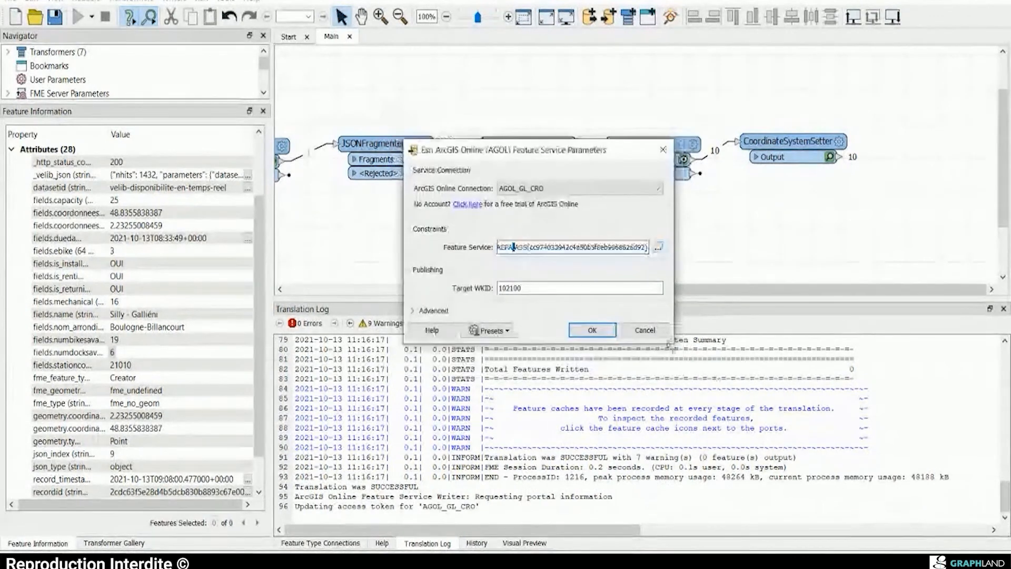
{"action": "left_click_drag", "start_coordinate": [667, 342], "coordinate": [860, 343]}
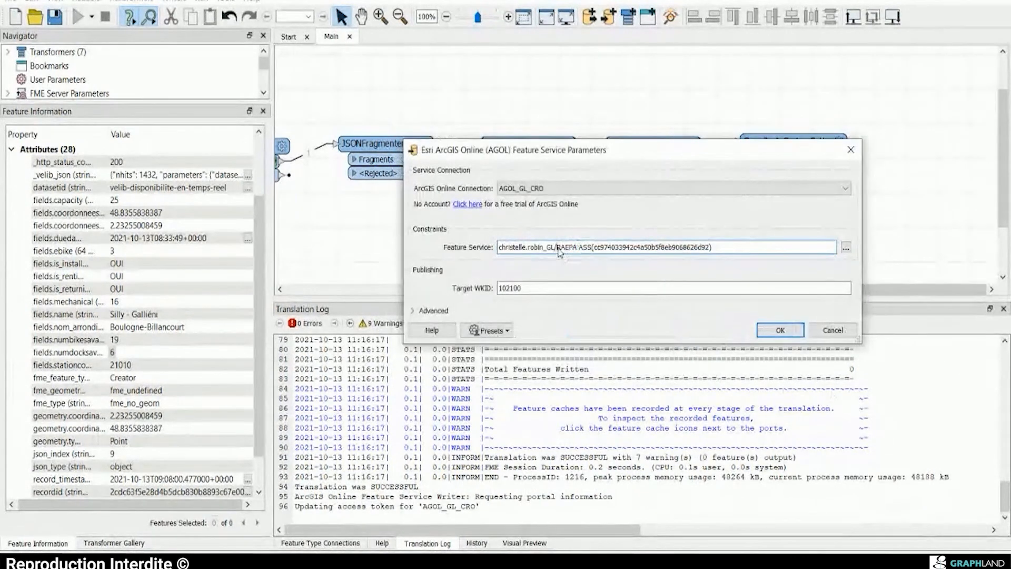
{"action": "left_click_drag", "start_coordinate": [557, 247], "coordinate": [754, 245]}
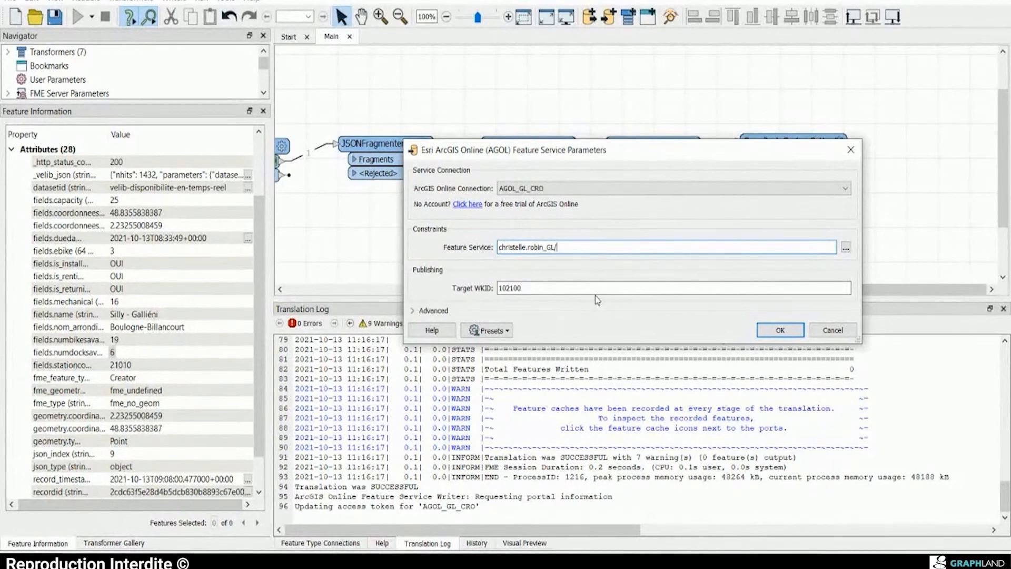
{"action": "type", "text": "station_velib"}
{"action": "left_click", "coordinate": [785, 332]}
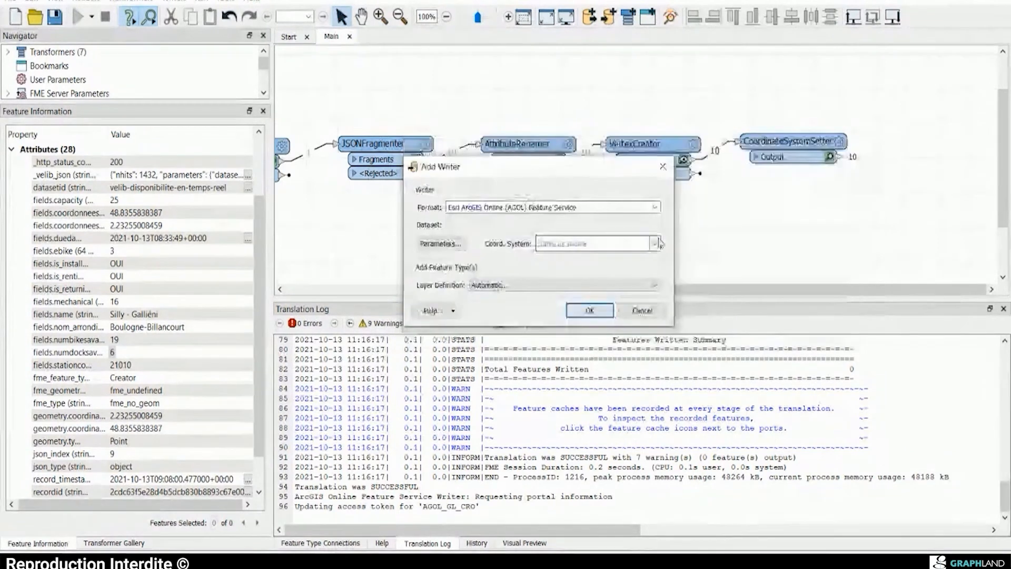
{"action": "left_click", "coordinate": [589, 310]}
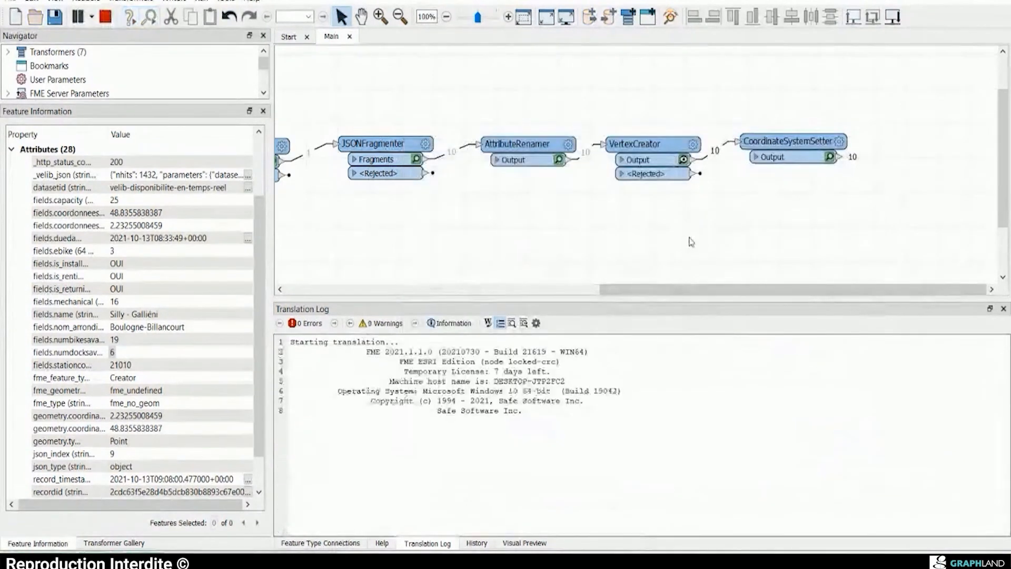
Step: Define the writer's feature type as layer station_velib with arcgisonline_point geometry, INSERT writer mode and Truncate First set to No
{"action": "left_click", "coordinate": [545, 229]}
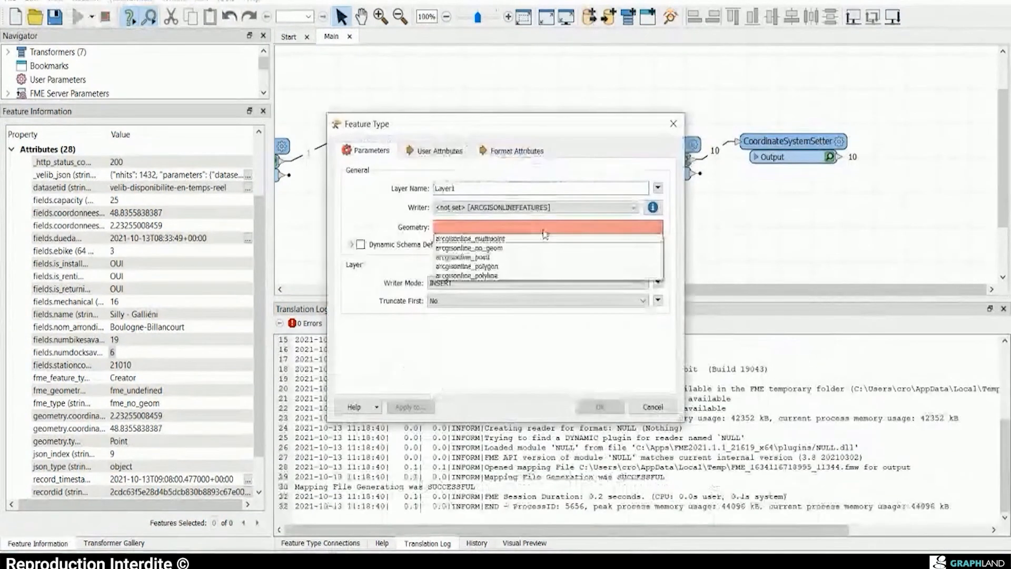
{"action": "left_click", "coordinate": [529, 257]}
{"action": "double_click", "coordinate": [477, 190]}
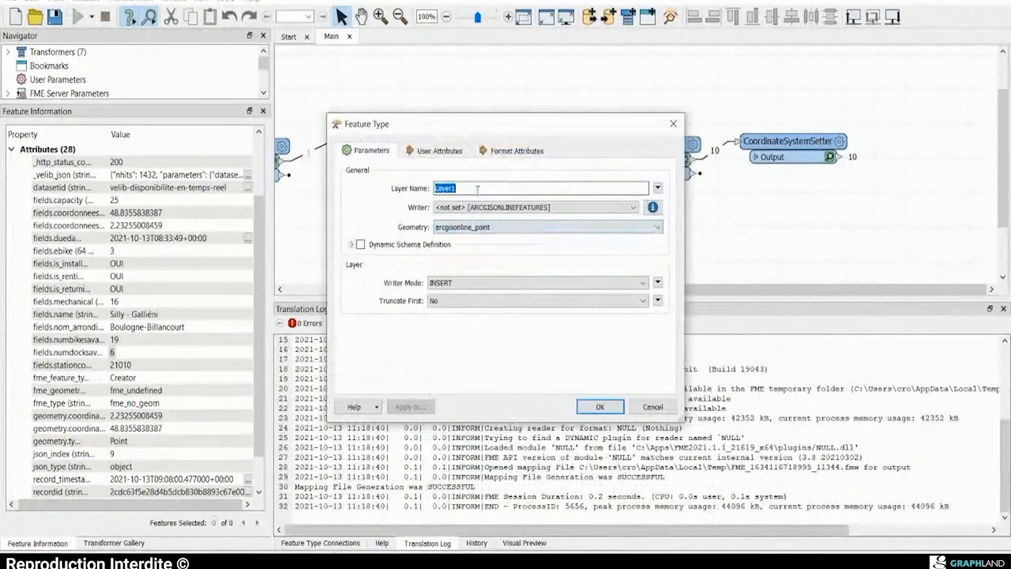
{"action": "type", "text": "st"}
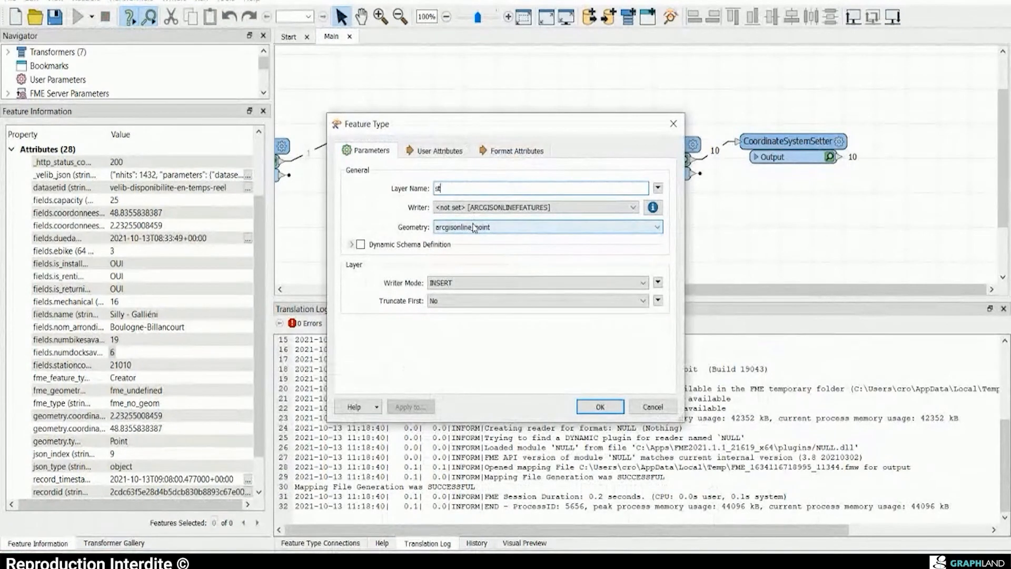
{"action": "type", "text": "ation_"}
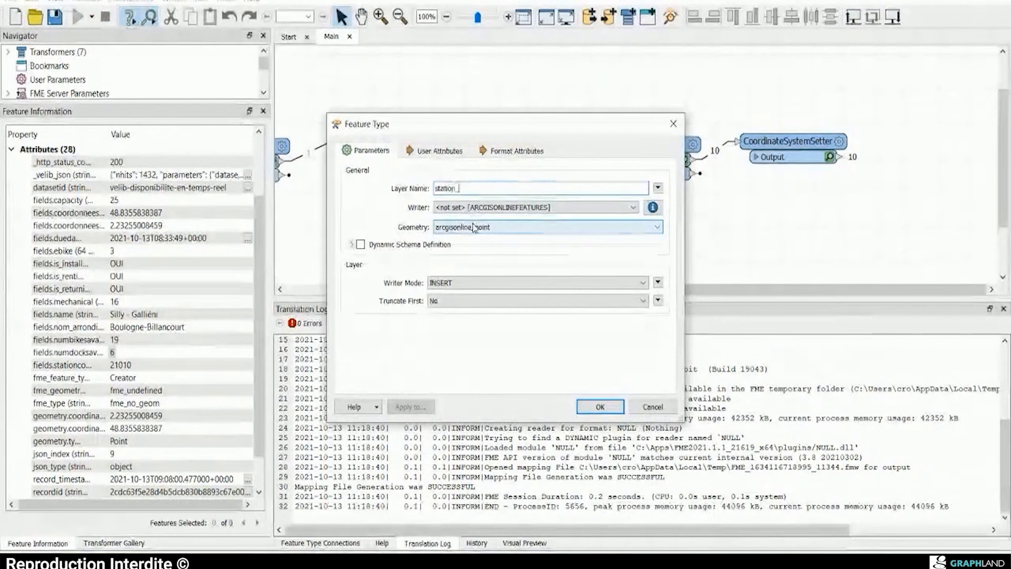
{"action": "type", "text": "velib"}
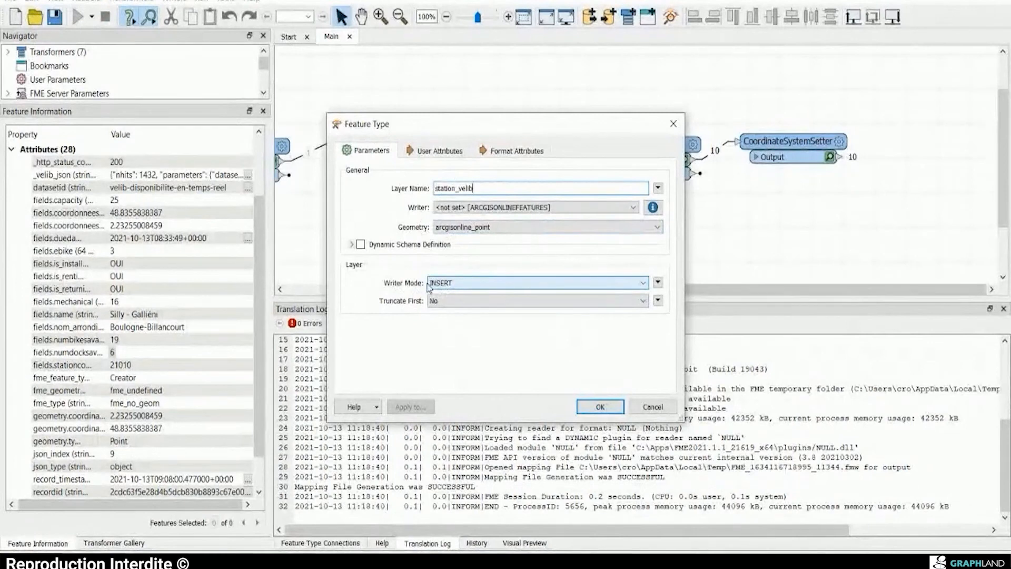
{"action": "left_click", "coordinate": [507, 285]}
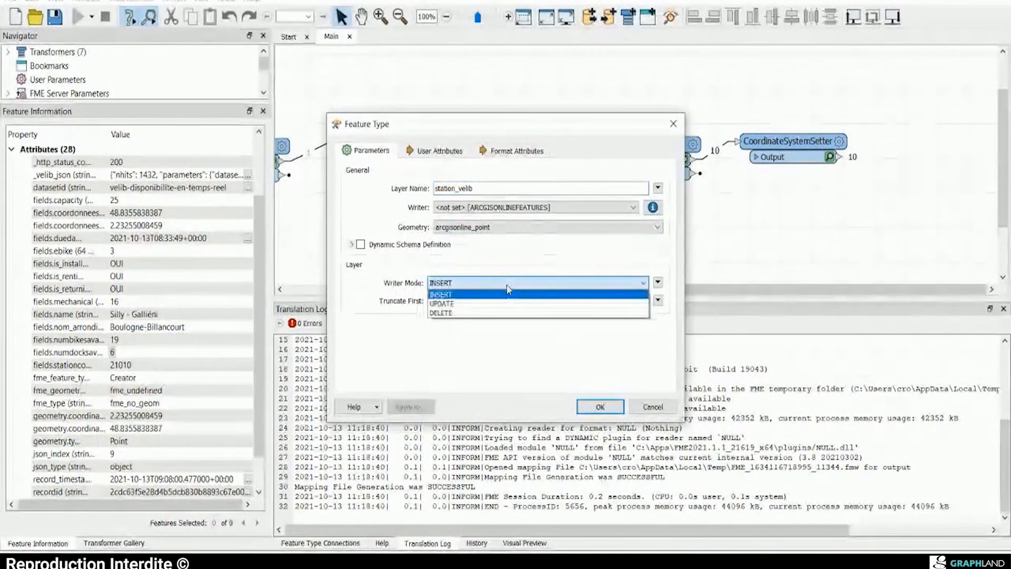
{"action": "left_click", "coordinate": [507, 294]}
{"action": "left_click", "coordinate": [469, 300]}
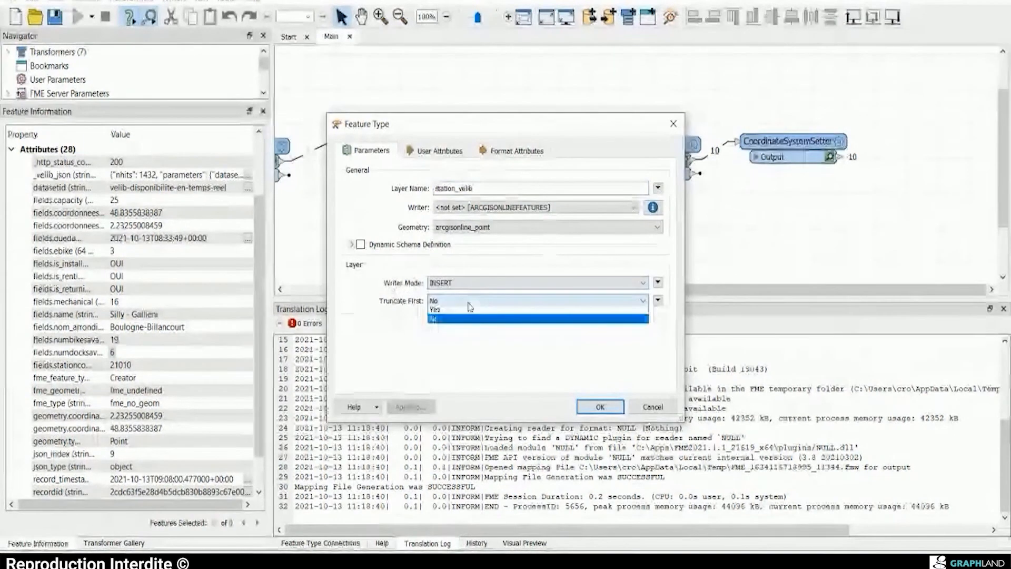
{"action": "left_click", "coordinate": [464, 318]}
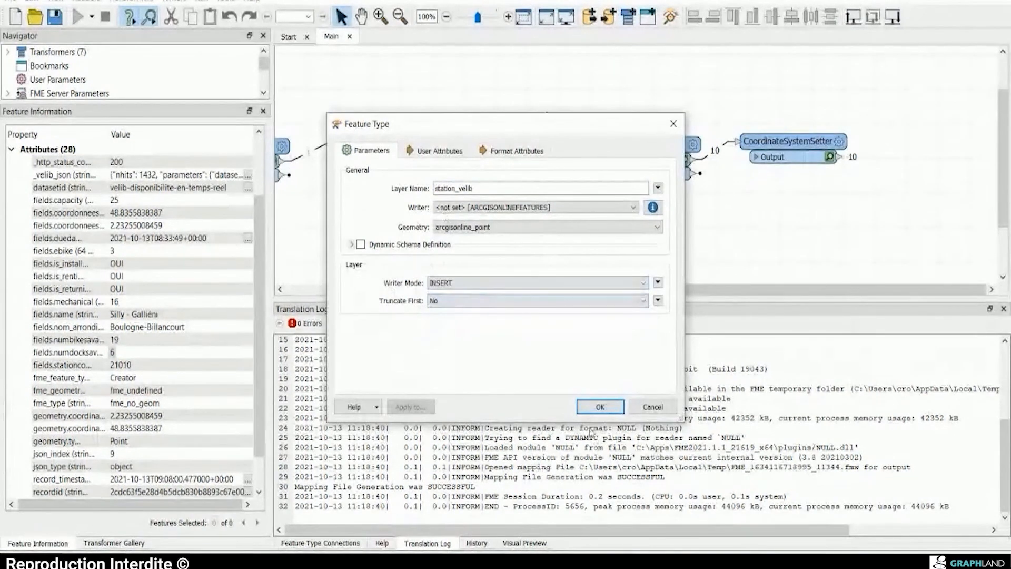
{"action": "left_click", "coordinate": [600, 406]}
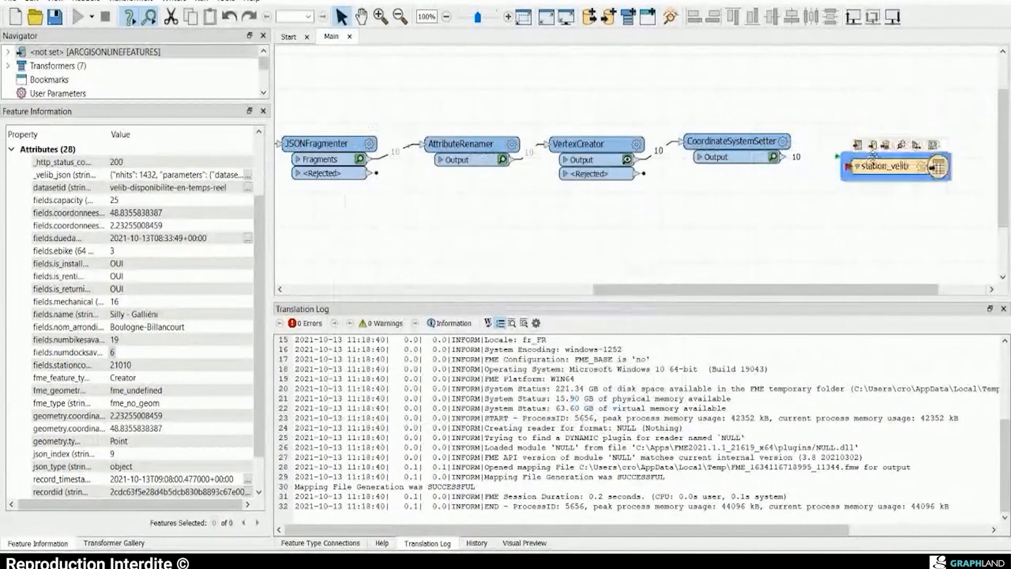
Step: Connect the CoordinateSystemSetter output to station_velib and manually reduce its user attributes to nom_station, nb_velib_dispo and nb_dock_dispo
{"action": "mouse_move", "coordinate": [872, 154]}
{"action": "left_mouse_down"}
{"action": "mouse_move", "coordinate": [877, 142]}
{"action": "mouse_move", "coordinate": [868, 142]}
{"action": "left_mouse_up"}
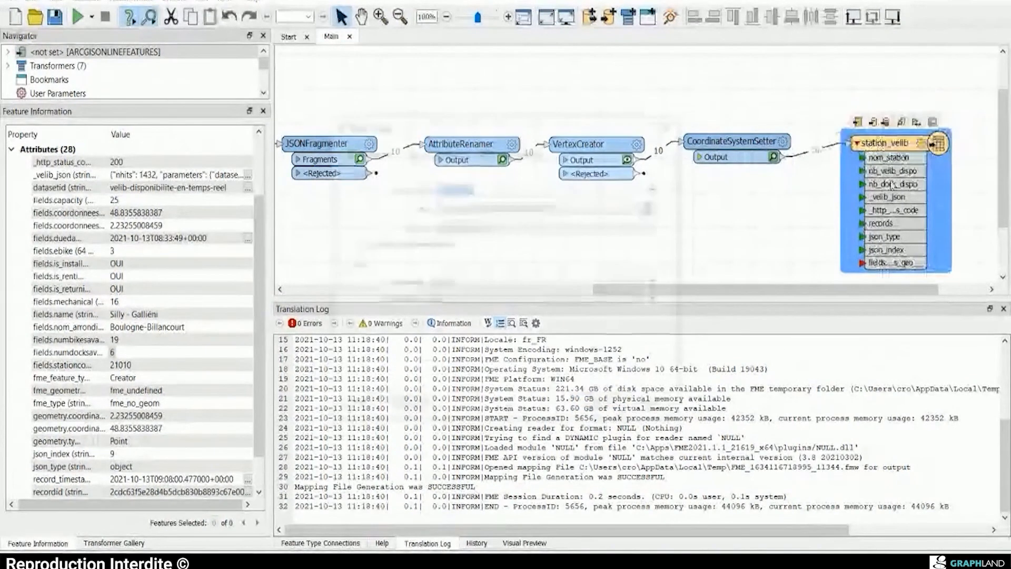
{"action": "double_click", "coordinate": [885, 142]}
{"action": "left_click", "coordinate": [444, 151]}
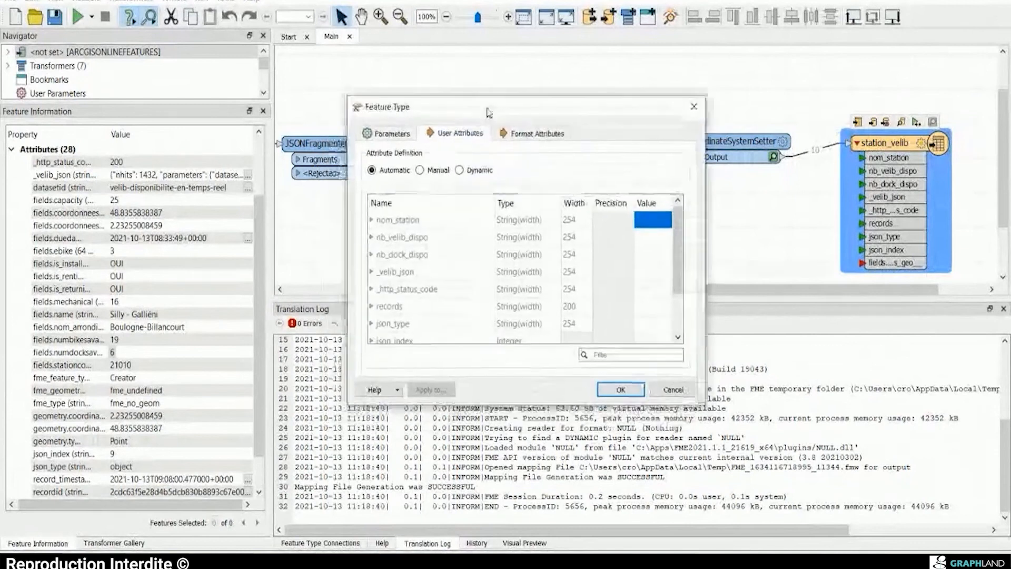
{"action": "left_click", "coordinate": [440, 173]}
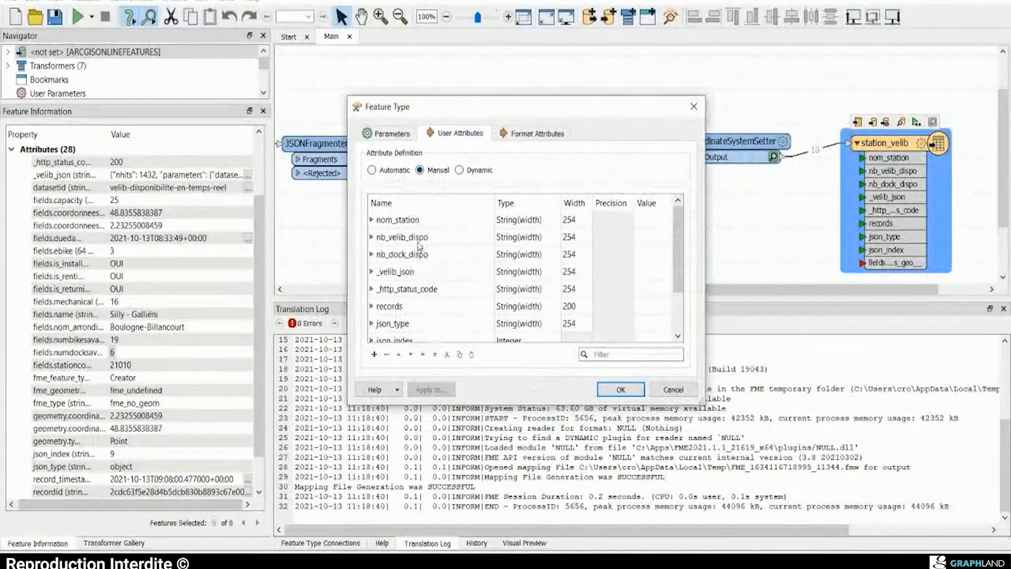
{"action": "left_click", "coordinate": [387, 354]}
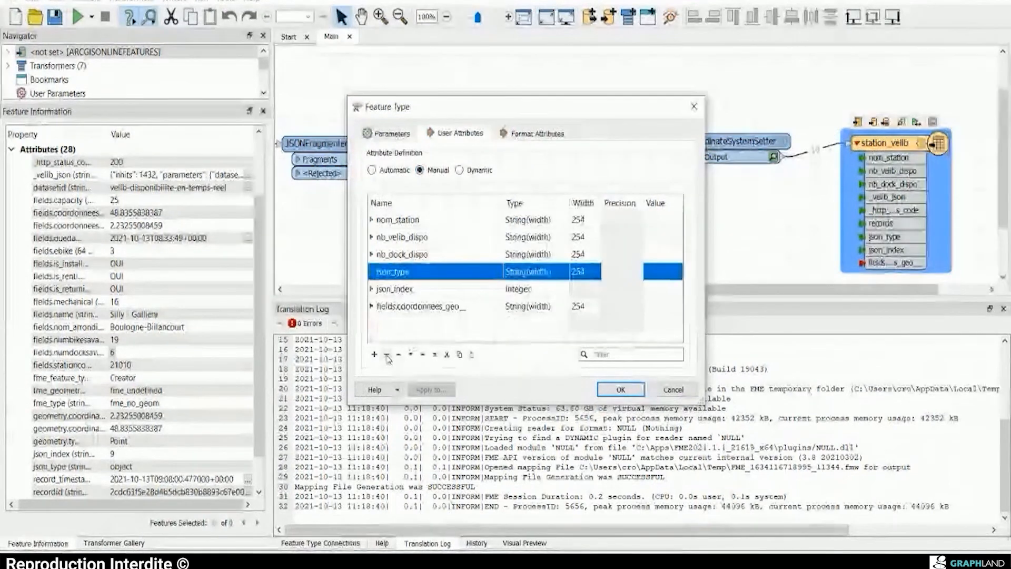
{"action": "left_click", "coordinate": [387, 355]}
{"action": "left_click", "coordinate": [387, 355]}
{"action": "left_click", "coordinate": [387, 355]}
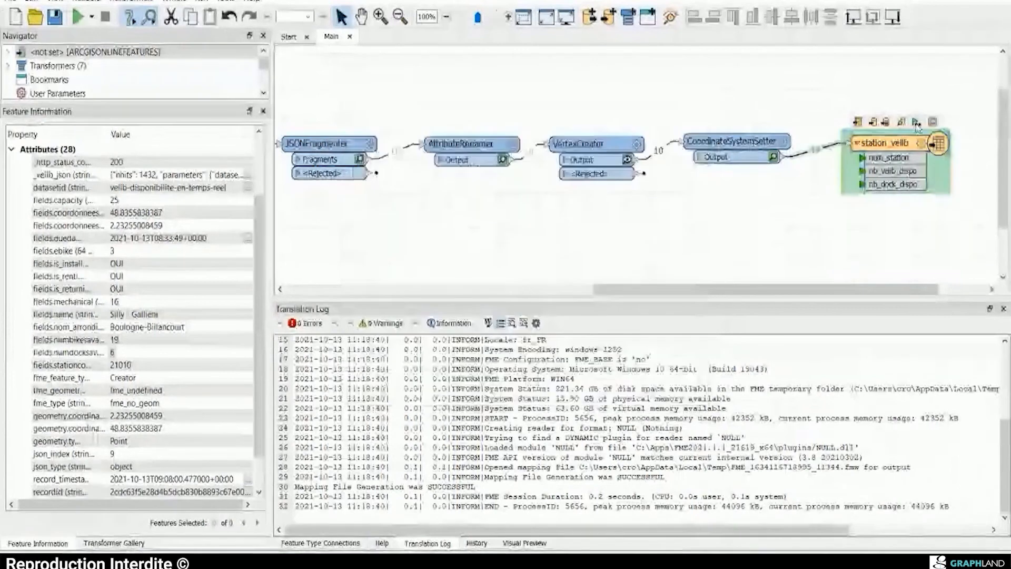
Step: Run the workspace up to station_velib, then switch to ArcGIS Online and check the hosted layer's table and map points
{"action": "left_click", "coordinate": [916, 122]}
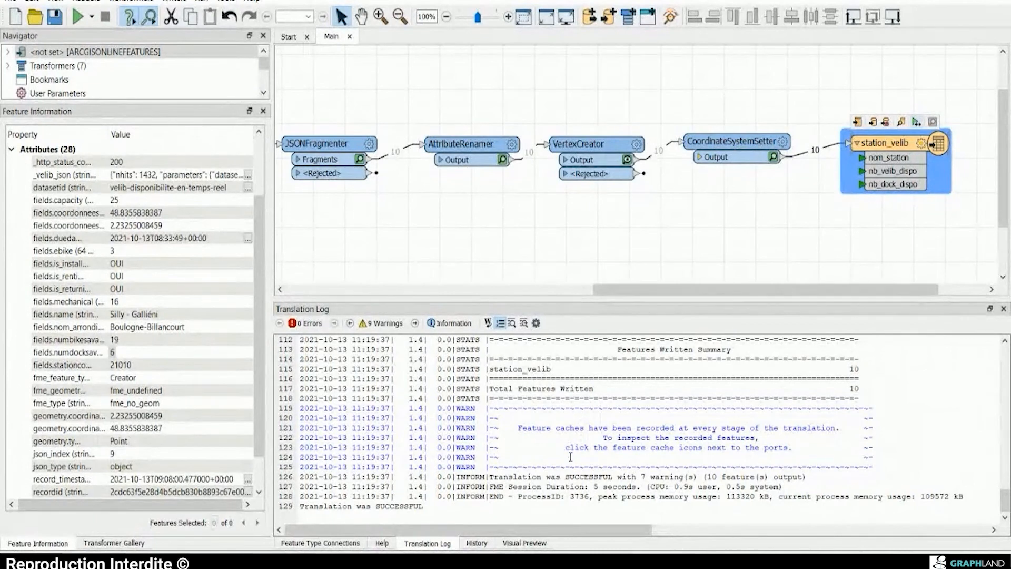
{"action": "mouse_move", "coordinate": [311, 562]}
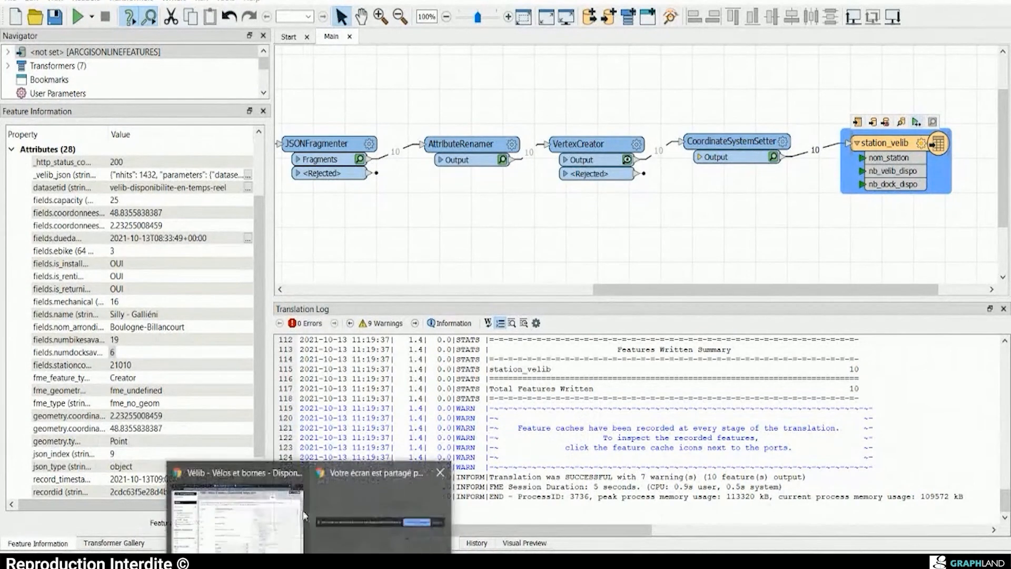
{"action": "left_click", "coordinate": [249, 526]}
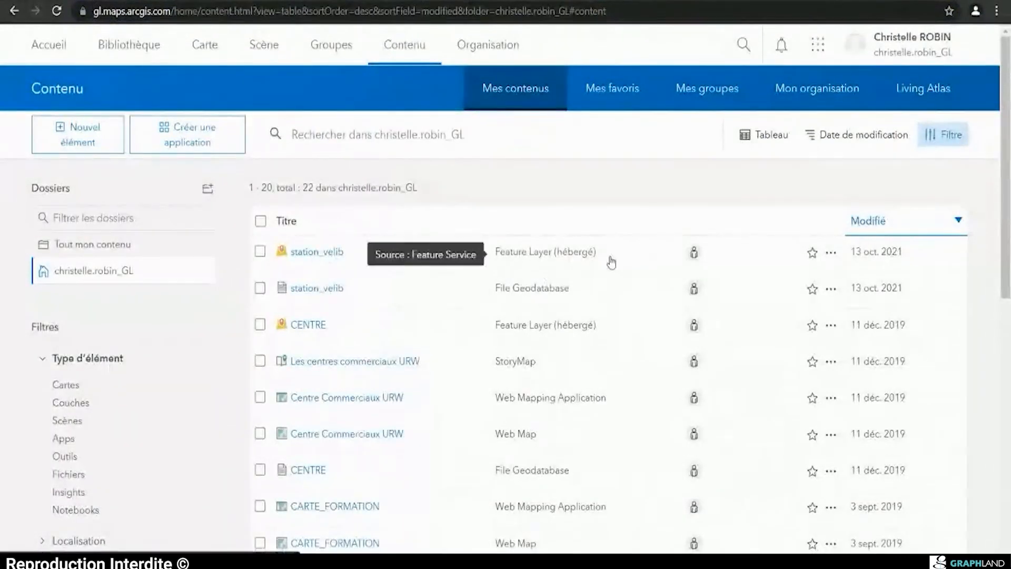
{"action": "left_click", "coordinate": [342, 252]}
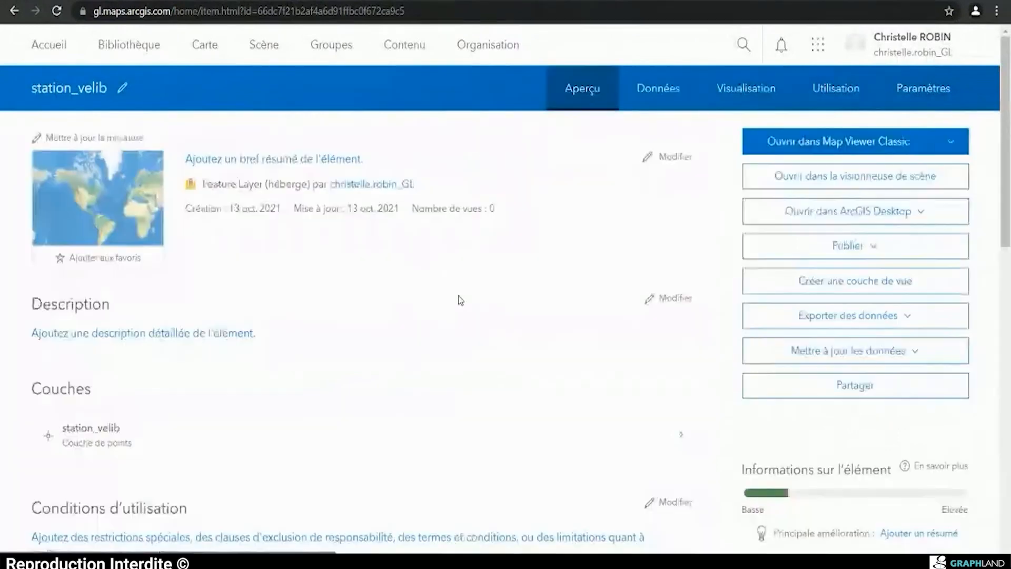
{"action": "left_click", "coordinate": [681, 90]}
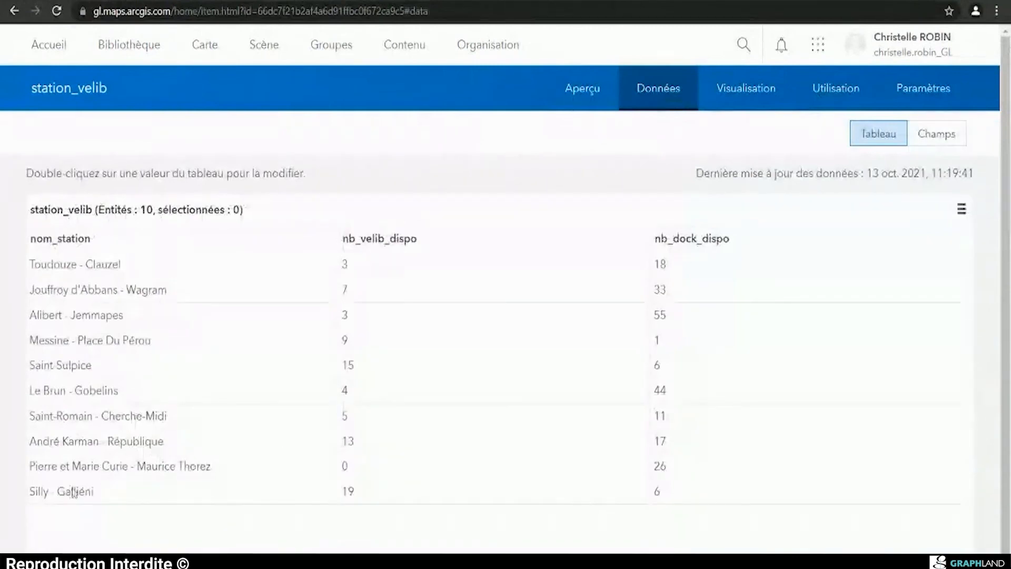
{"action": "left_click", "coordinate": [748, 89]}
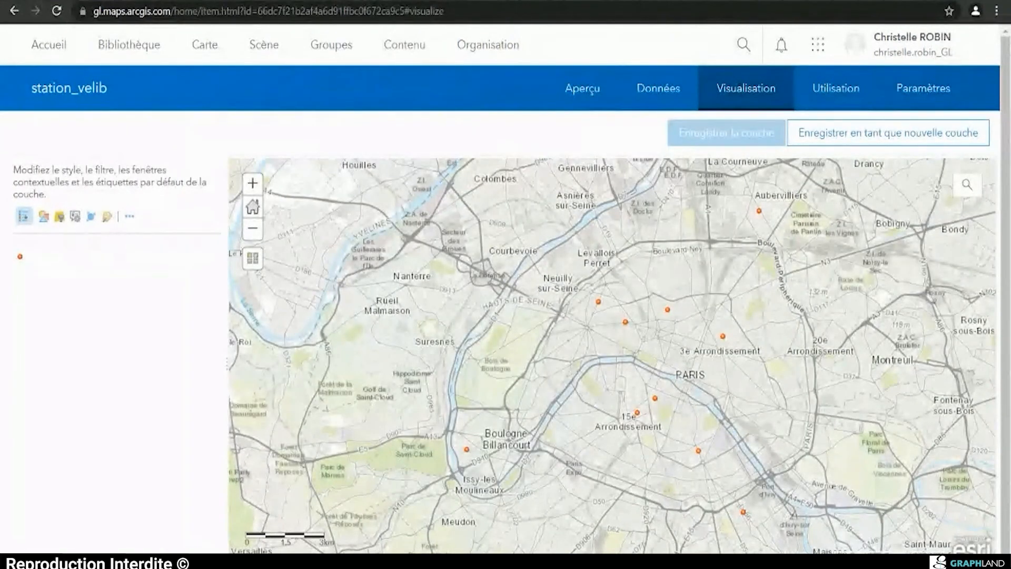
{"action": "left_click", "coordinate": [722, 336]}
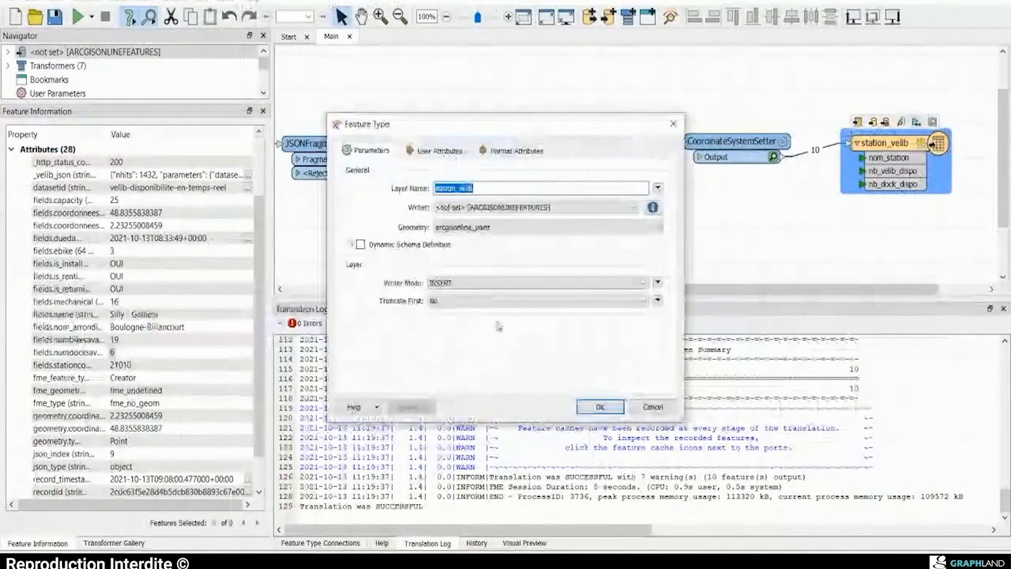
Step: Back in FME Workbench, choose the Truncate First setting for the station_velib feature type and accept its parameters
{"action": "left_click", "coordinate": [469, 301]}
{"action": "left_click", "coordinate": [463, 315]}
{"action": "left_click", "coordinate": [609, 407]}
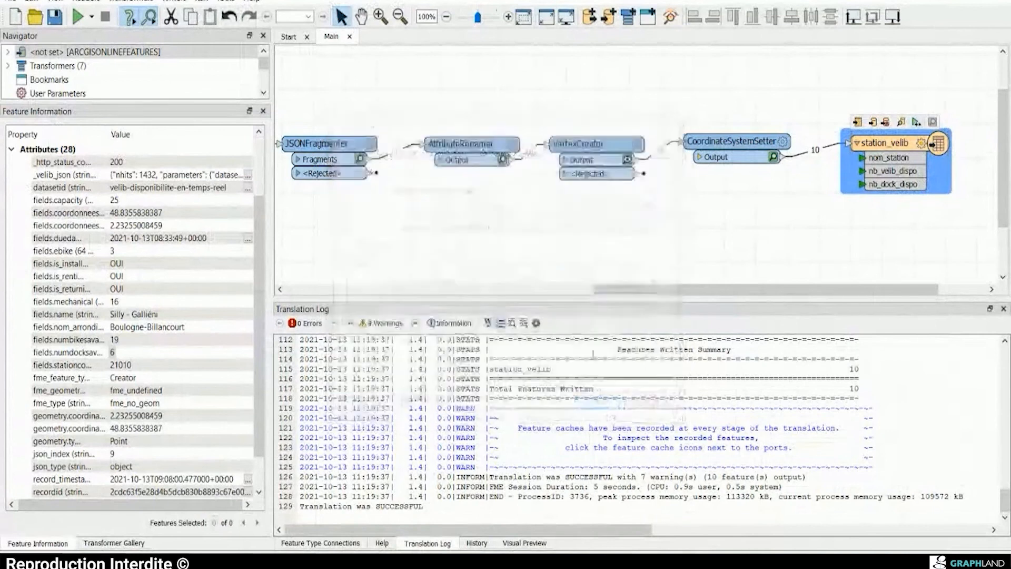
{"action": "left_click_drag", "start_coordinate": [364, 244], "coordinate": [711, 252]}
{"action": "left_click_drag", "start_coordinate": [473, 228], "coordinate": [654, 223]}
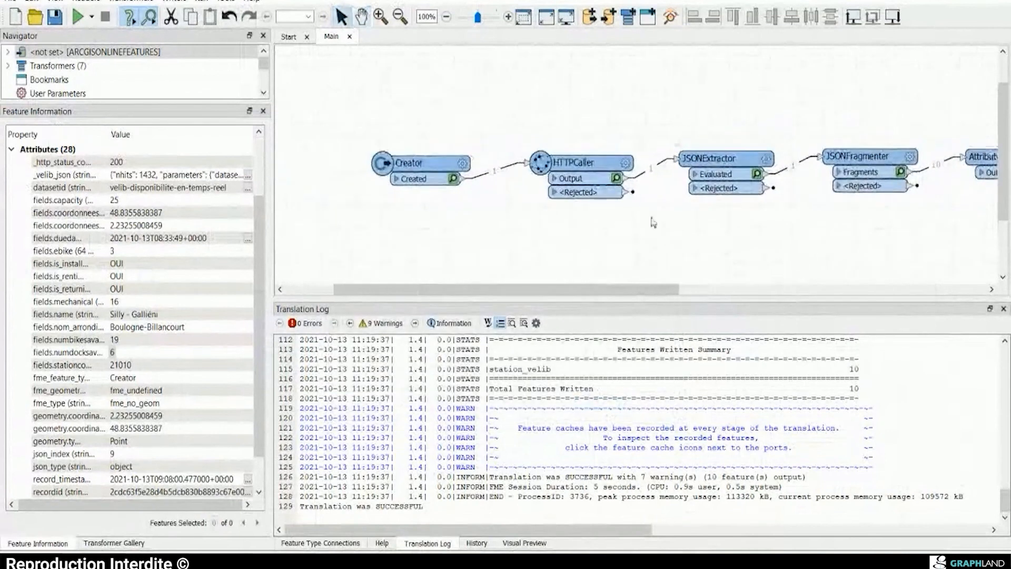
Step: Add a query string parameter named rows with value 1000 to the HTTPCaller and accept its parameters
{"action": "left_click", "coordinate": [625, 163]}
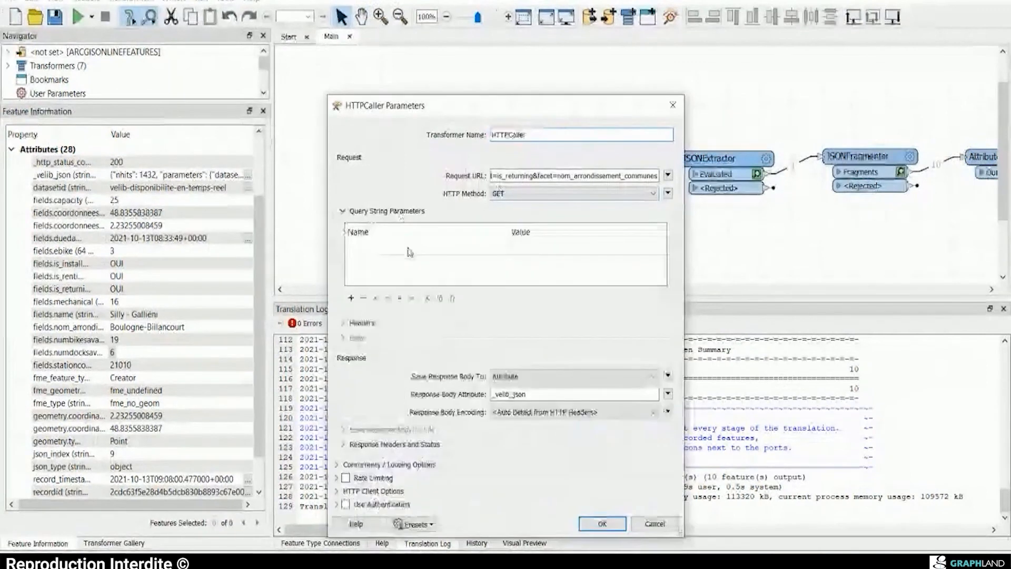
{"action": "left_click", "coordinate": [410, 252]}
{"action": "left_click", "coordinate": [409, 246]}
{"action": "type", "text": "ro"}
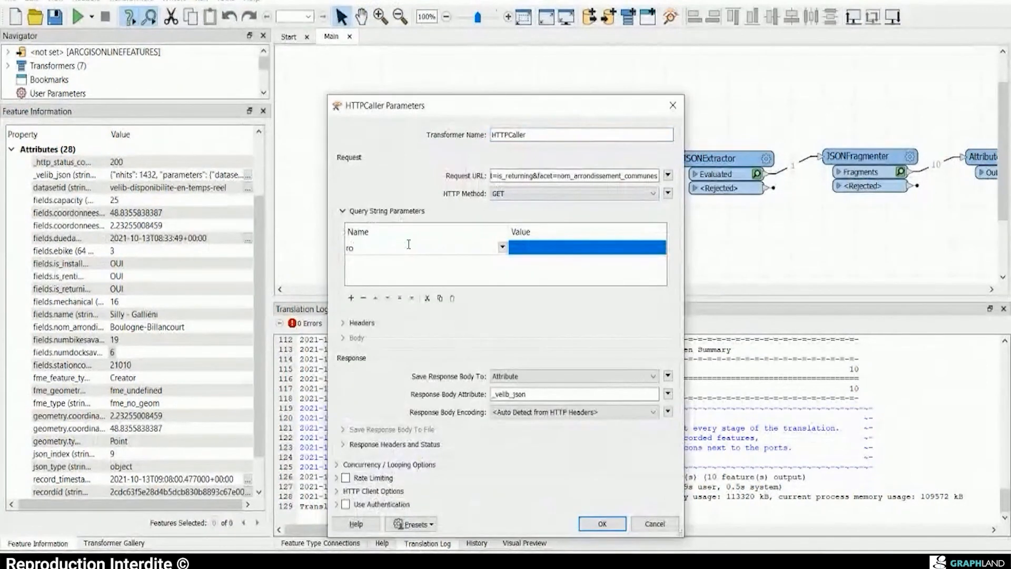
{"action": "type", "text": "ws"}
{"action": "left_click", "coordinate": [310, 561]}
{"action": "left_click", "coordinate": [275, 526]}
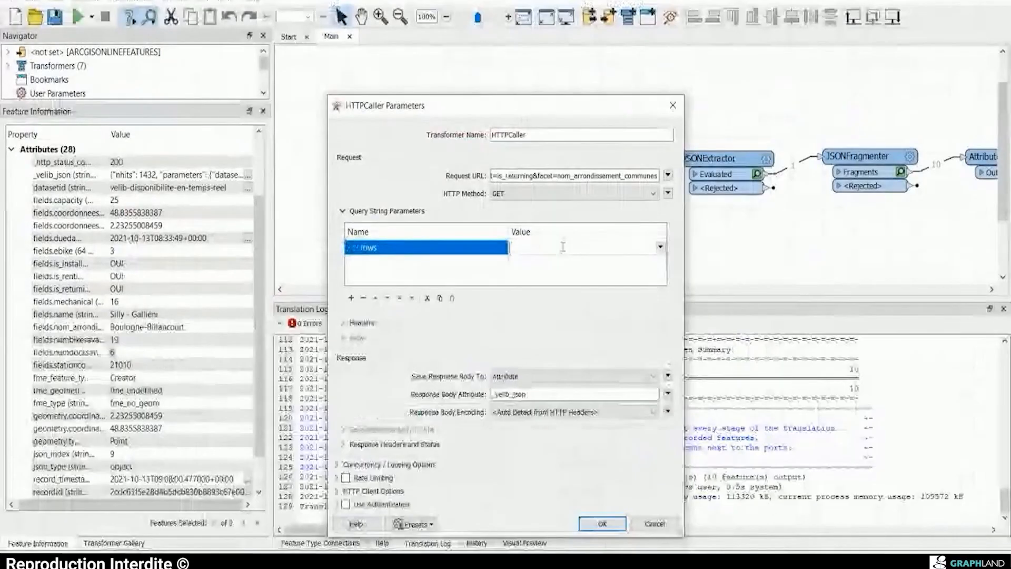
{"action": "type", "text": "1000"}
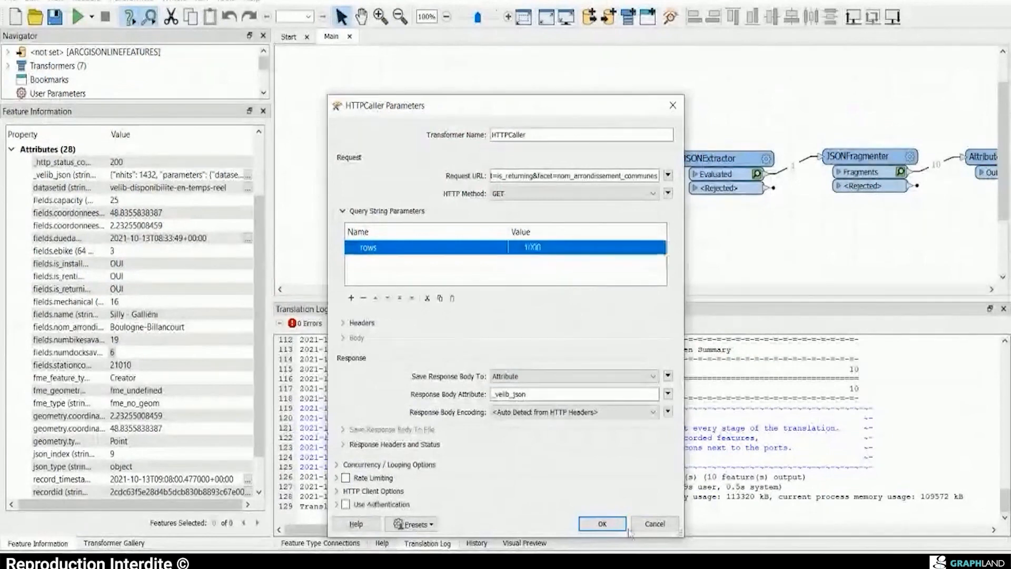
{"action": "left_click", "coordinate": [602, 524]}
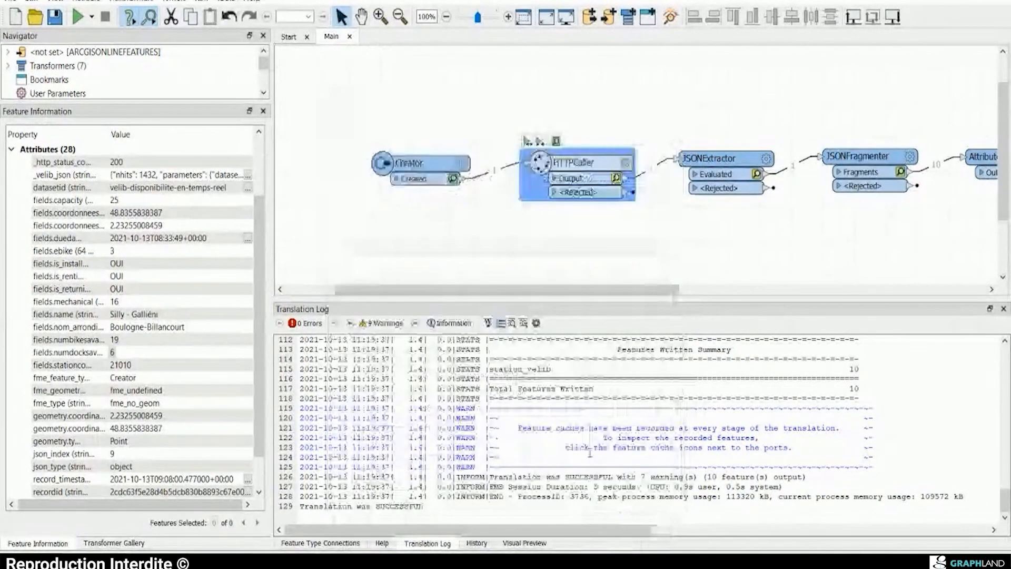
Step: Rerun the entire workspace with feature caching off and review the feature counts along the connections to station_velib
{"action": "left_click", "coordinate": [92, 17]}
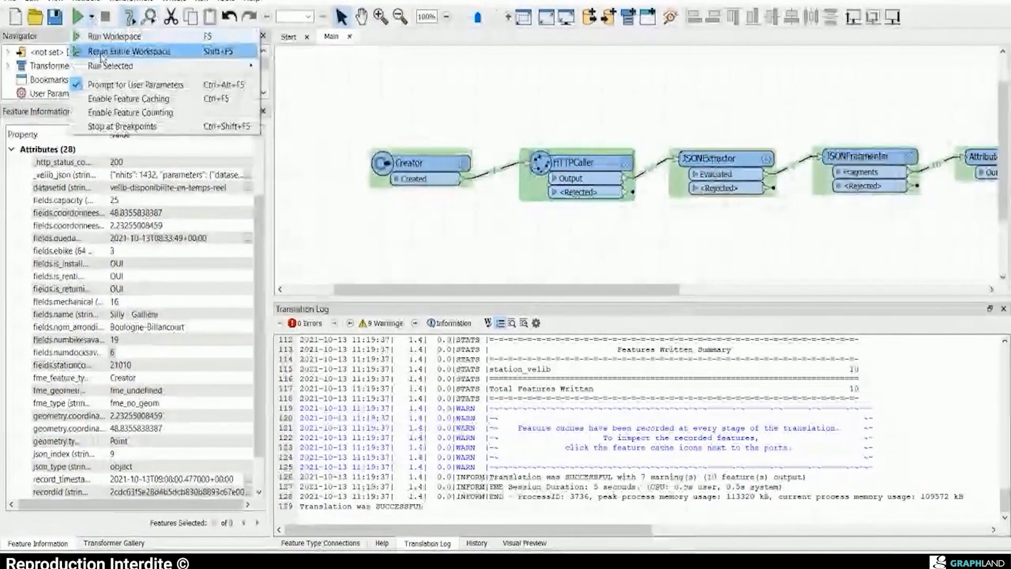
{"action": "left_click", "coordinate": [102, 53]}
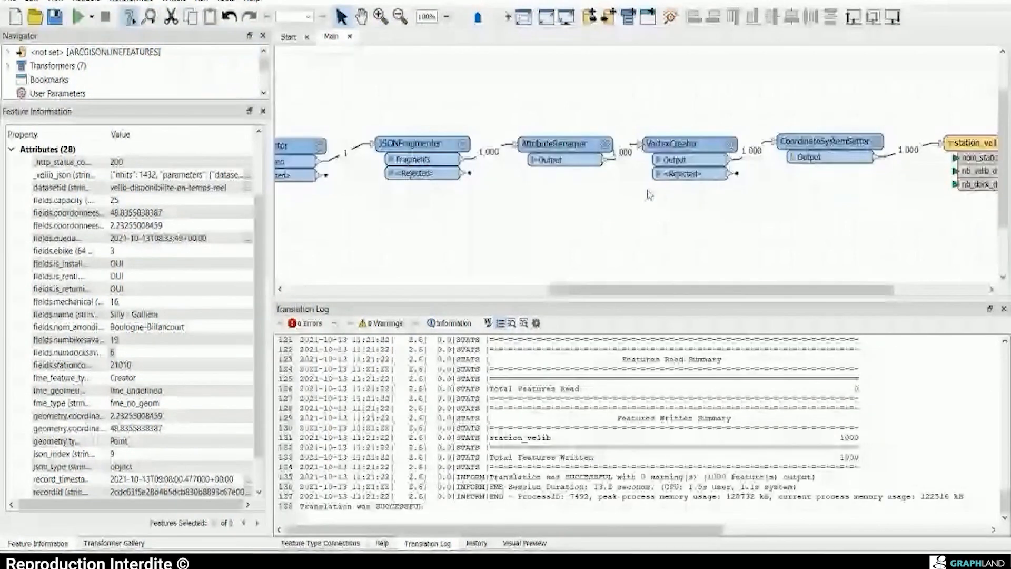
{"action": "left_click_drag", "start_coordinate": [750, 191], "coordinate": [614, 172]}
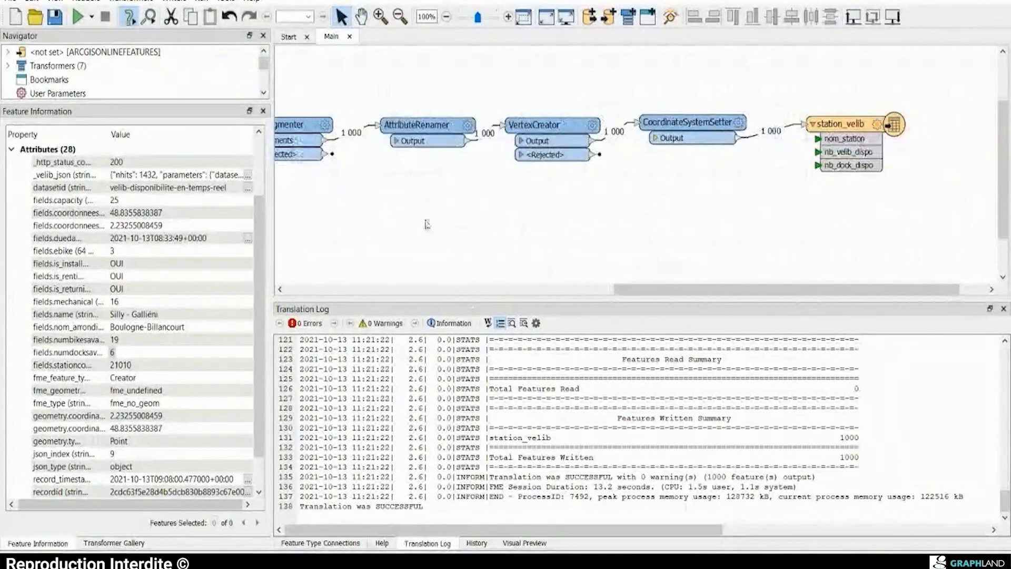
{"action": "left_click_drag", "start_coordinate": [329, 242], "coordinate": [611, 263]}
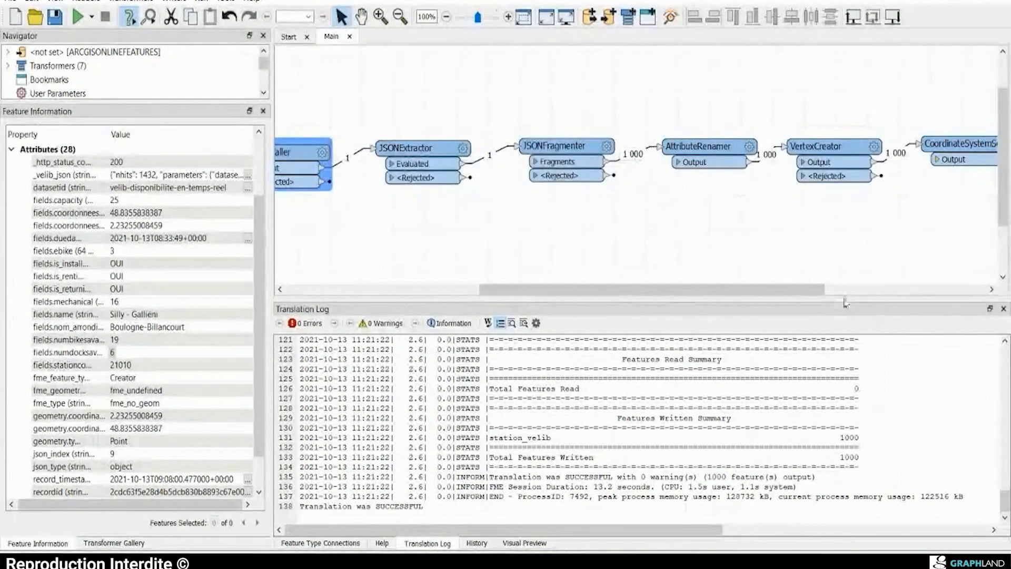
{"action": "mouse_move", "coordinate": [805, 290]}
{"action": "left_mouse_down"}
{"action": "mouse_move", "coordinate": [900, 294]}
{"action": "mouse_move", "coordinate": [796, 298]}
{"action": "left_mouse_up"}
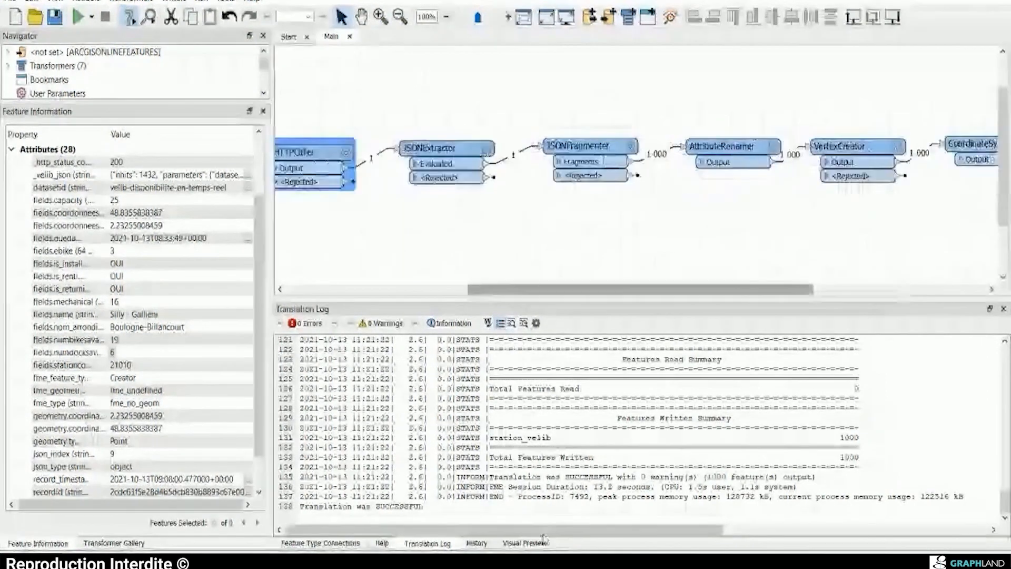
Step: Switch to ArcGIS Online, reload the station_velib layer's map view and inspect the attributes of a station point in central Paris
{"action": "mouse_move", "coordinate": [309, 561]}
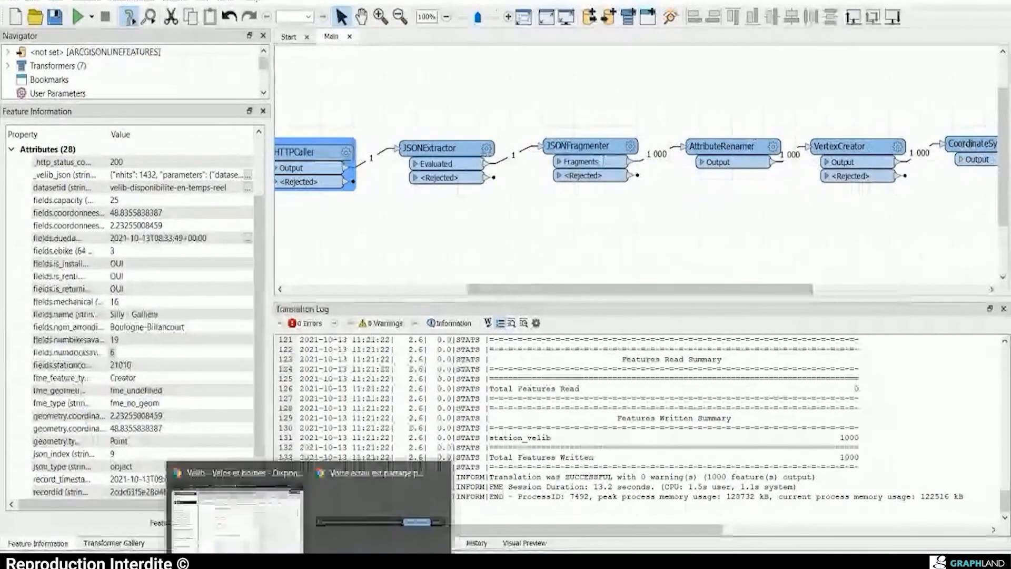
{"action": "left_click", "coordinate": [243, 521]}
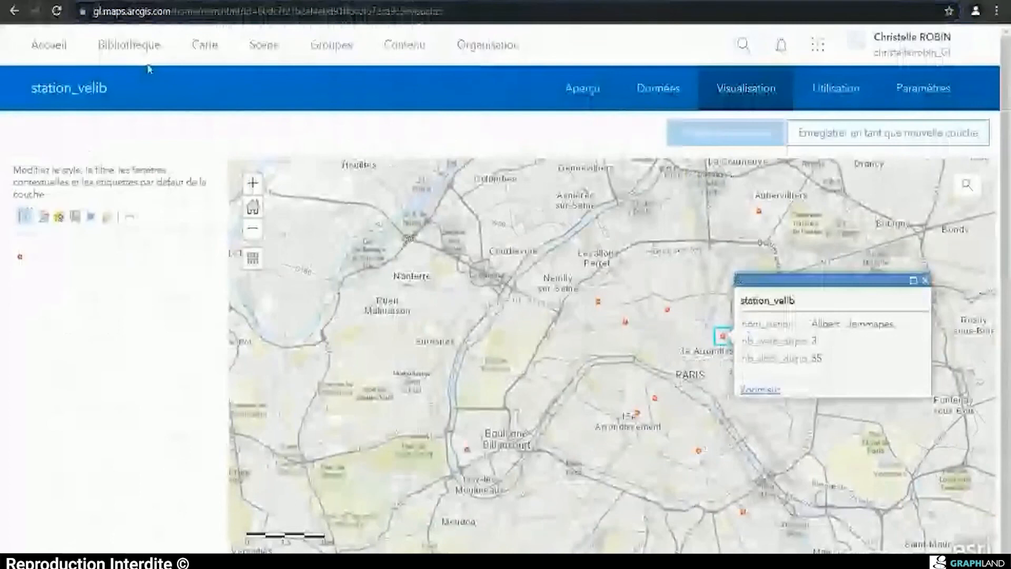
{"action": "left_click", "coordinate": [57, 11]}
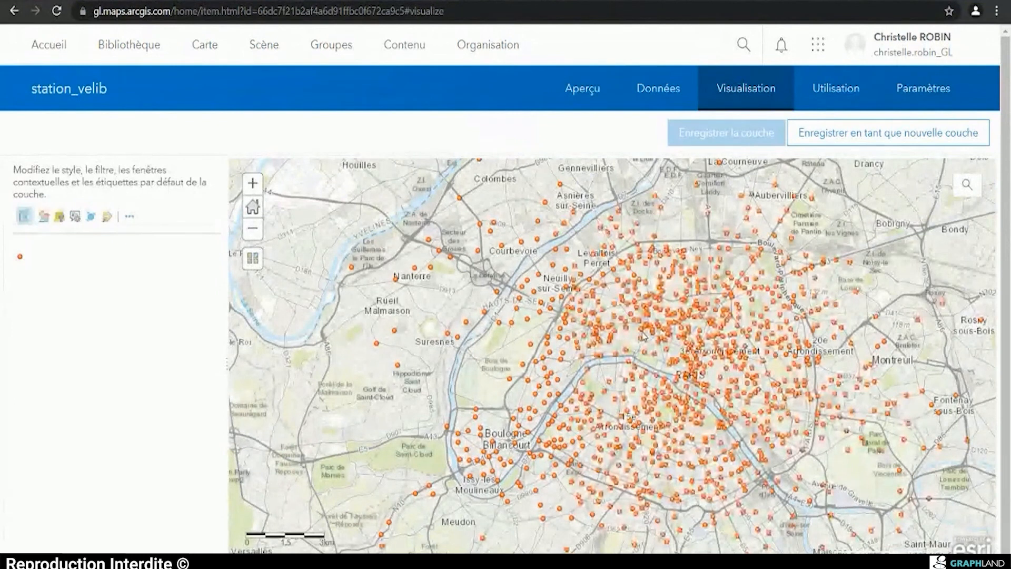
{"action": "left_click", "coordinate": [642, 331]}
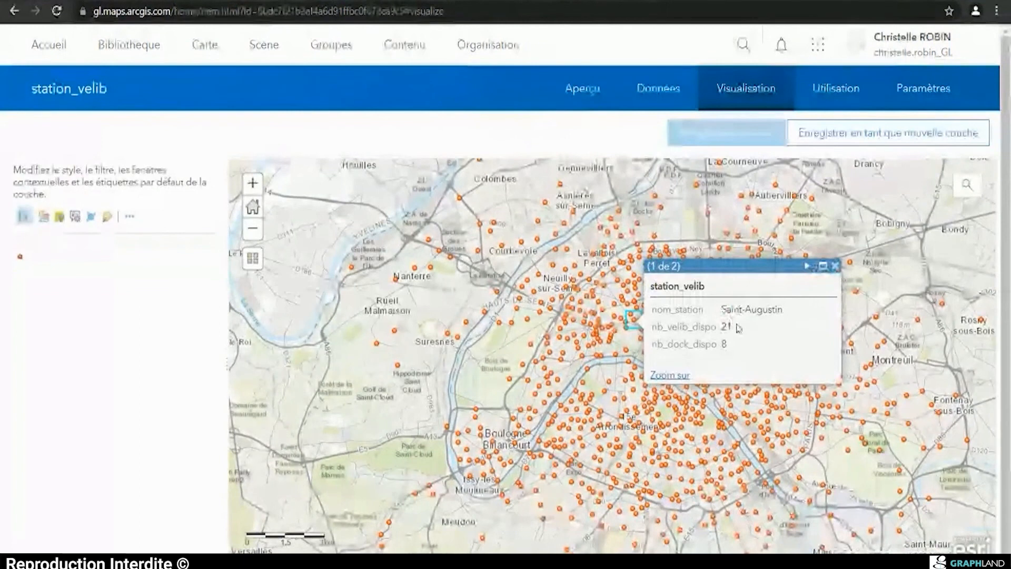